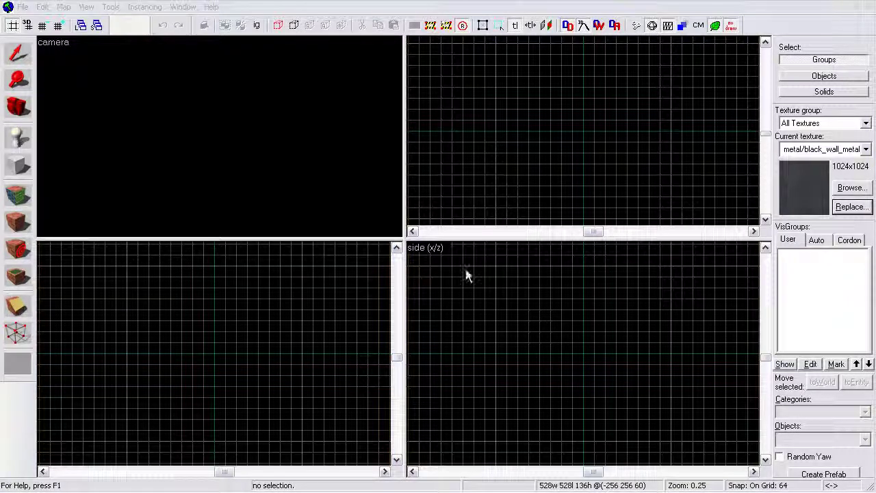
click(433, 7)
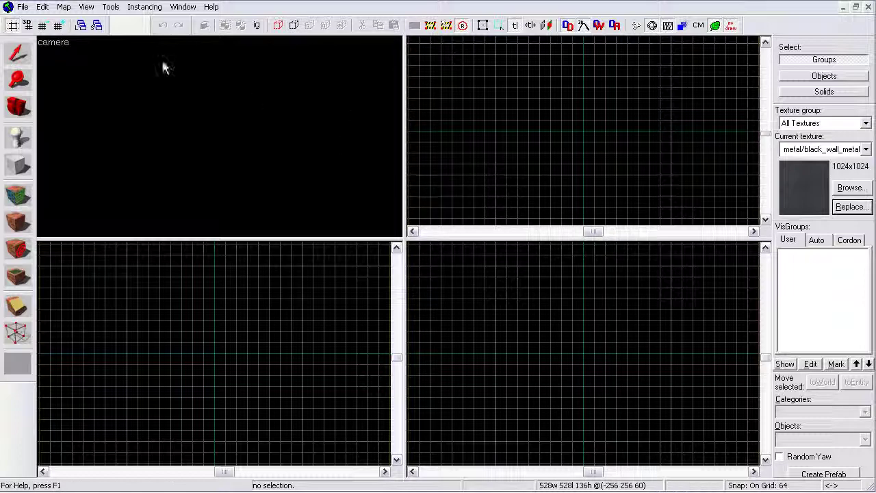
click(28, 9)
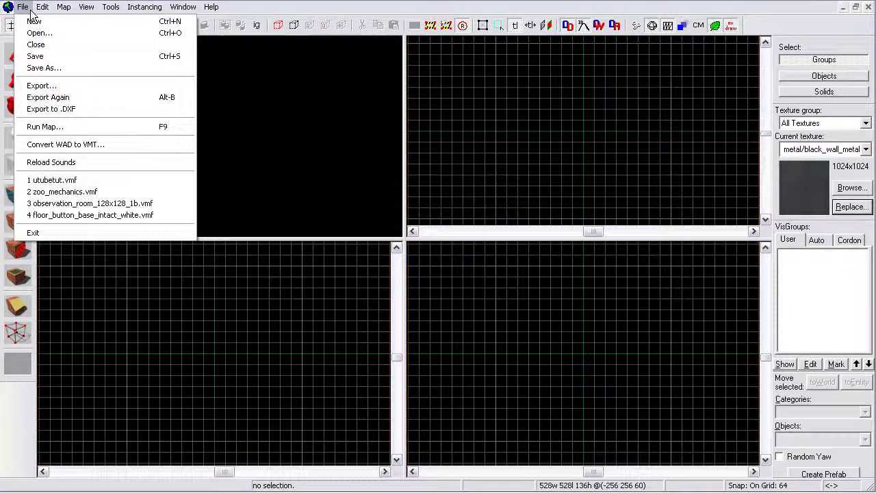
click(356, 13)
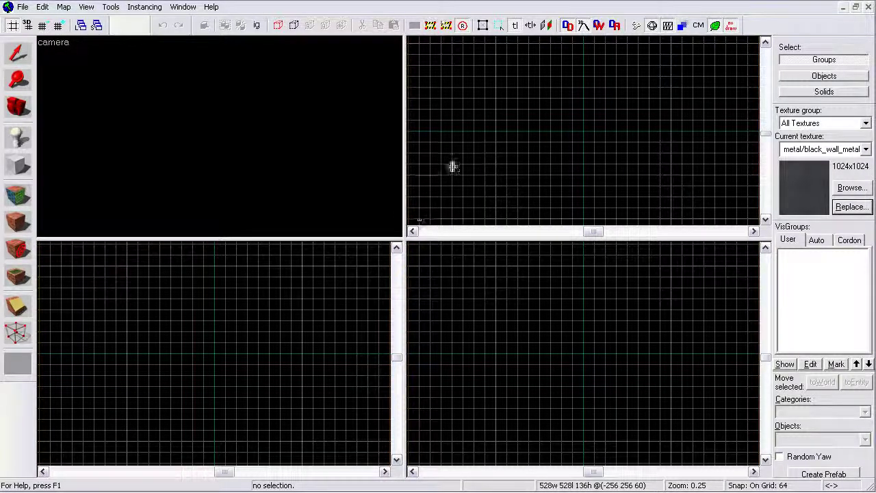
drag(405, 236, 403, 238)
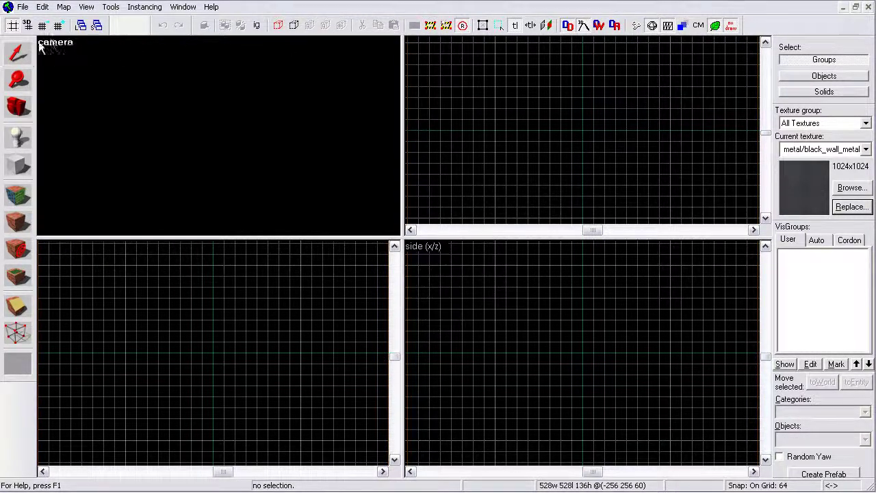
Step: Create a 512 × 512 unit block, 128 units high, centred on the origin in the top view, and return to the Selection tool
click(18, 165)
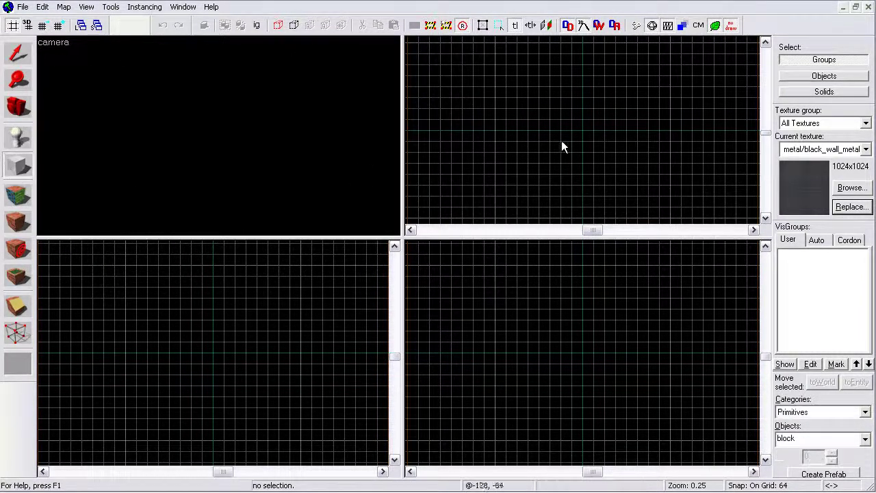
click(765, 217)
click(765, 217)
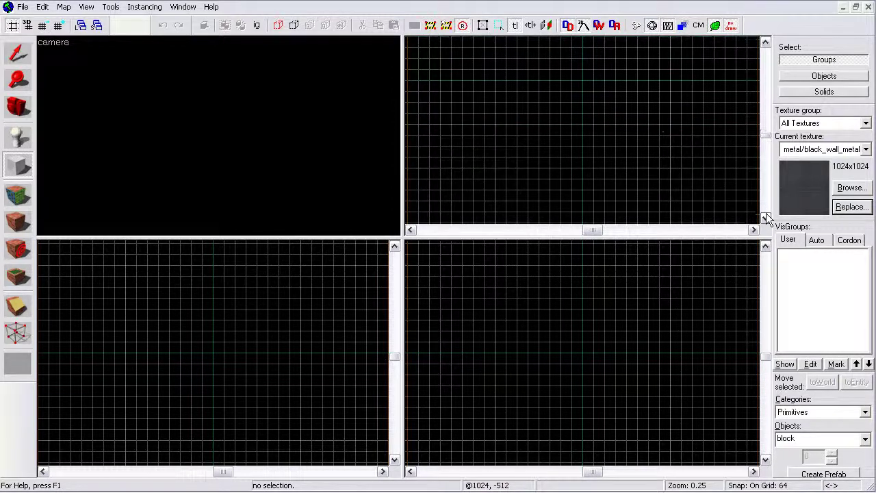
click(764, 43)
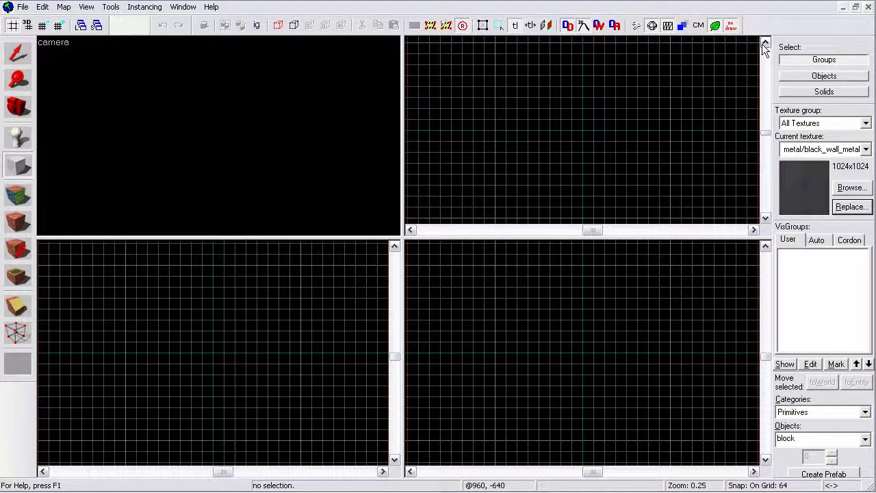
drag(549, 97, 641, 194)
drag(591, 153, 581, 142)
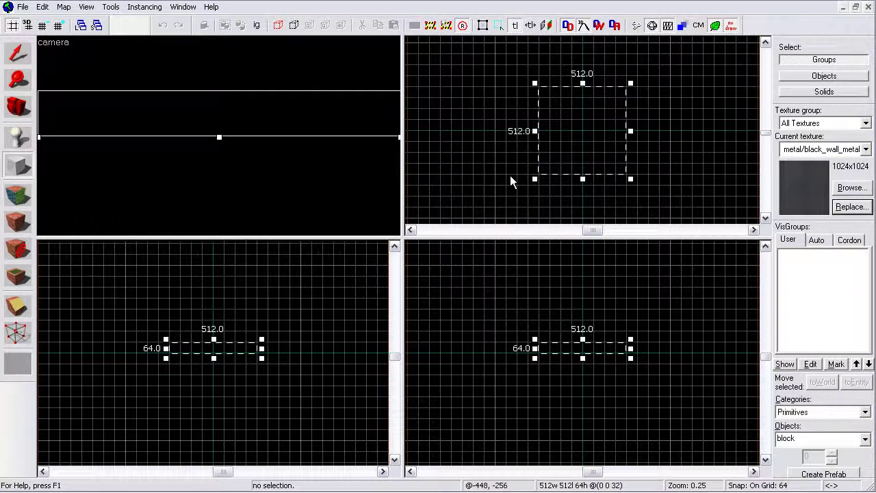
drag(585, 339, 581, 328)
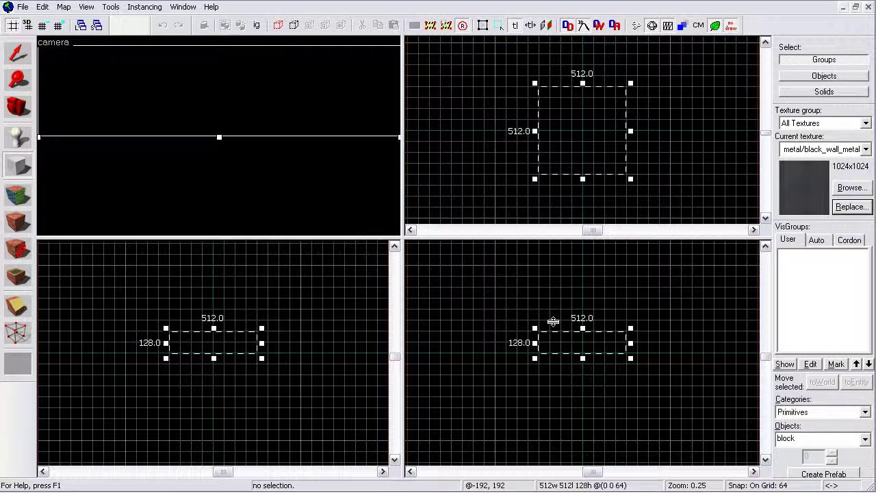
key(Return)
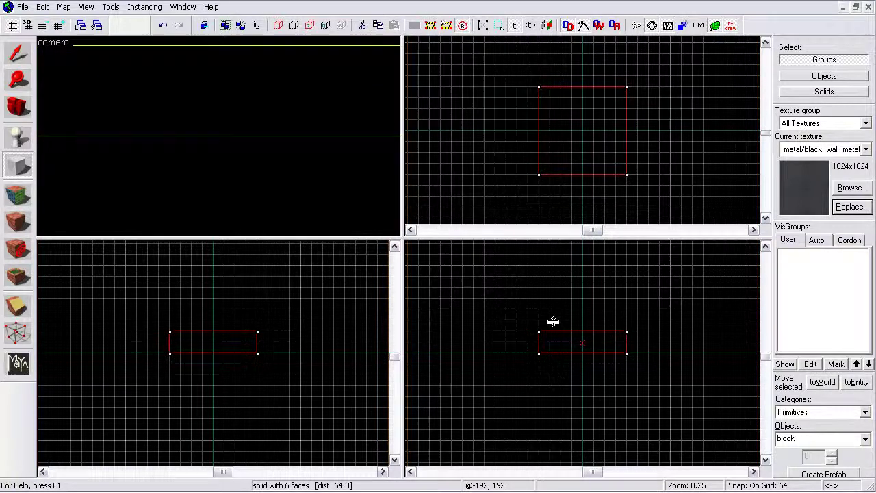
key(shift+s)
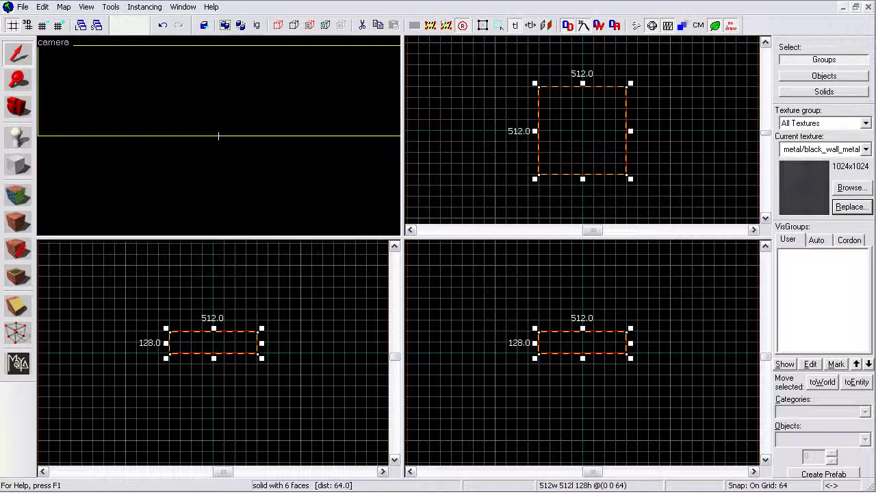
Step: Fly around the new block in the camera view to examine its top and sides
key(w)
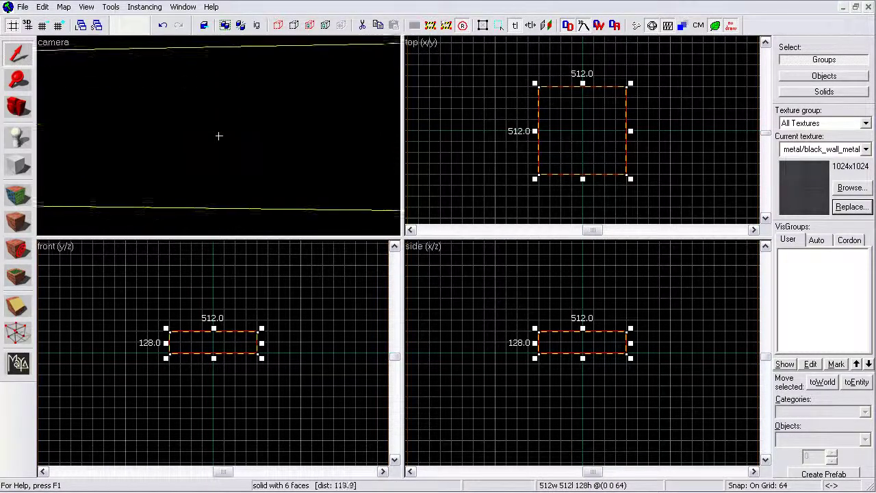
key(s)
key(w)
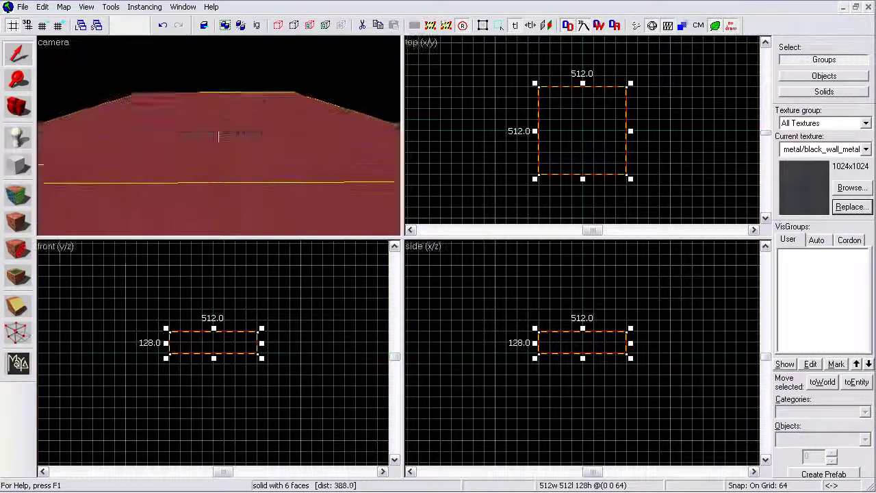
key(s)
key(a)
key(d)
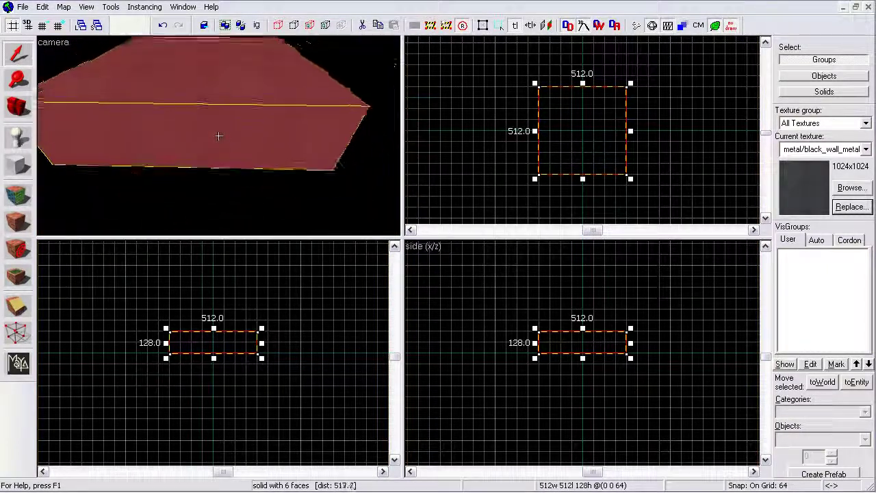
key(w)
key(w)
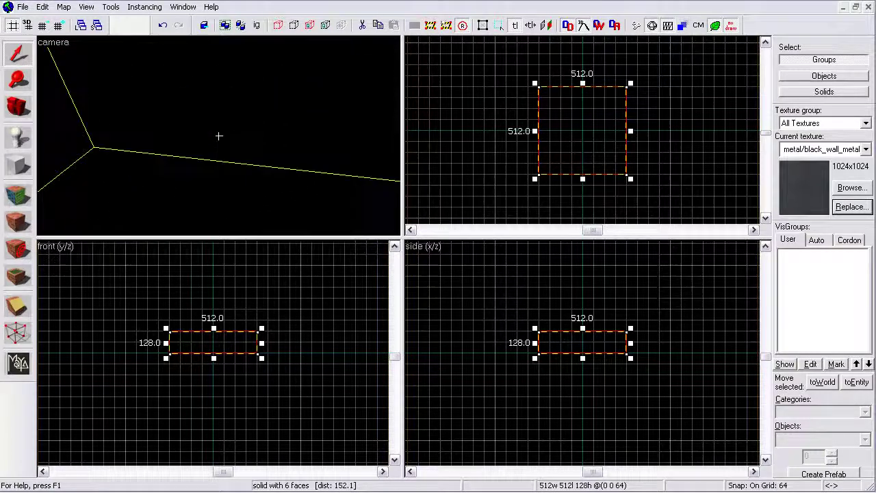
key(s)
key(w)
key(a)
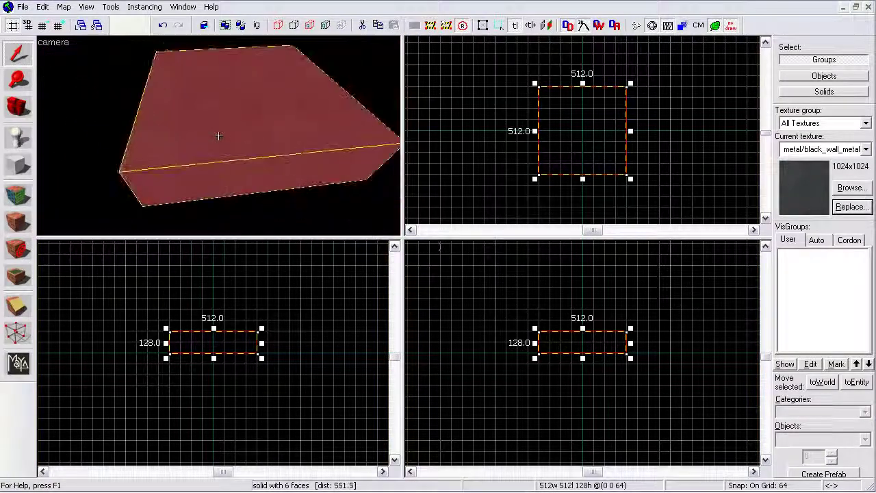
Step: Clear the block's selection and inspect its textured surface in the camera view
key(z)
click(489, 130)
key(z)
key(a)
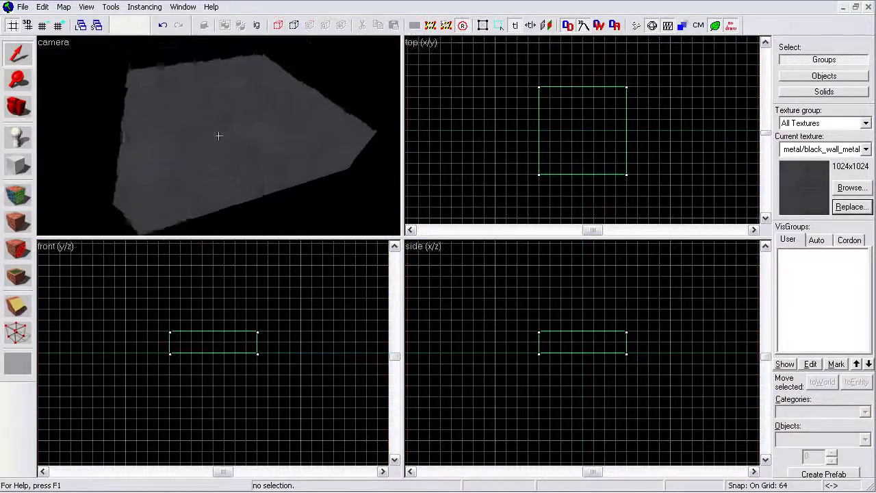
key(z)
Step: Switch the camera view to 3D Wireframe and inspect the block's edges from several angles
click(56, 45)
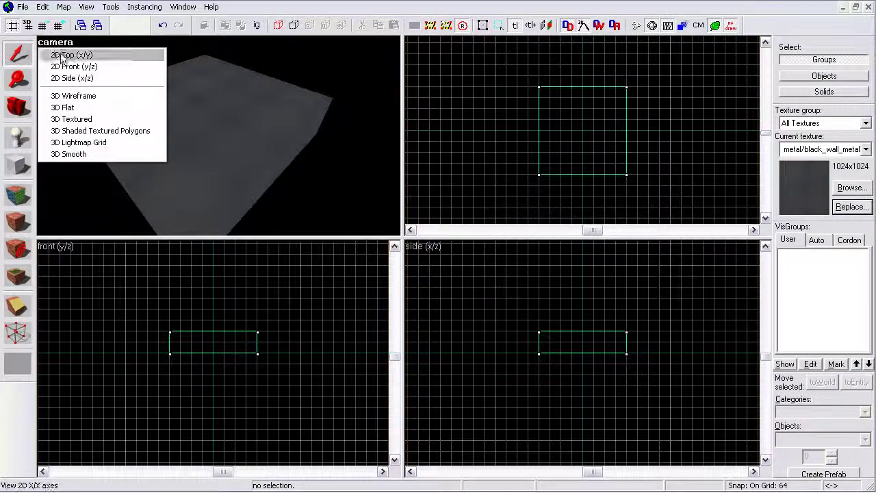
click(76, 91)
key(a)
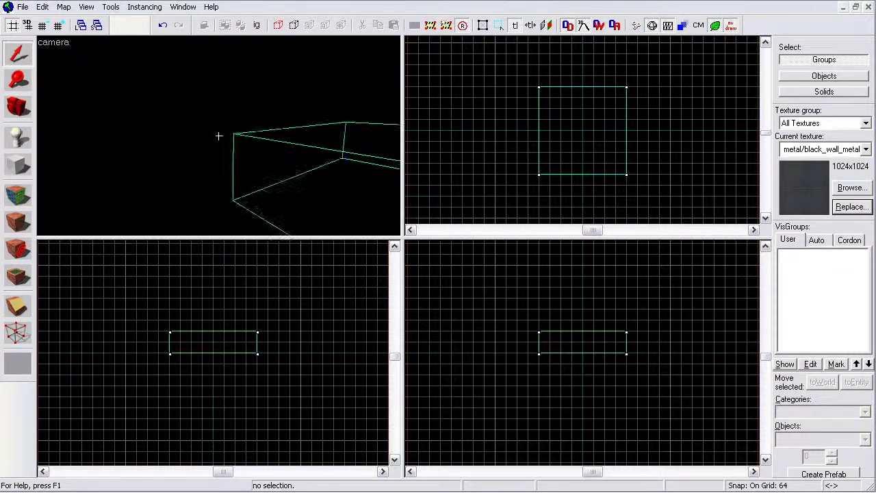
key(a)
key(z)
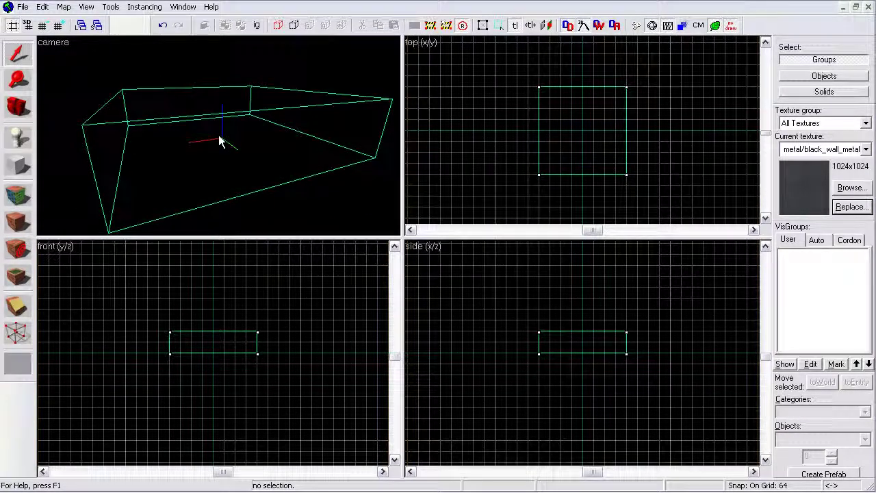
Step: Switch the camera view to 3D Flat and inspect the block as an untextured solid
click(72, 43)
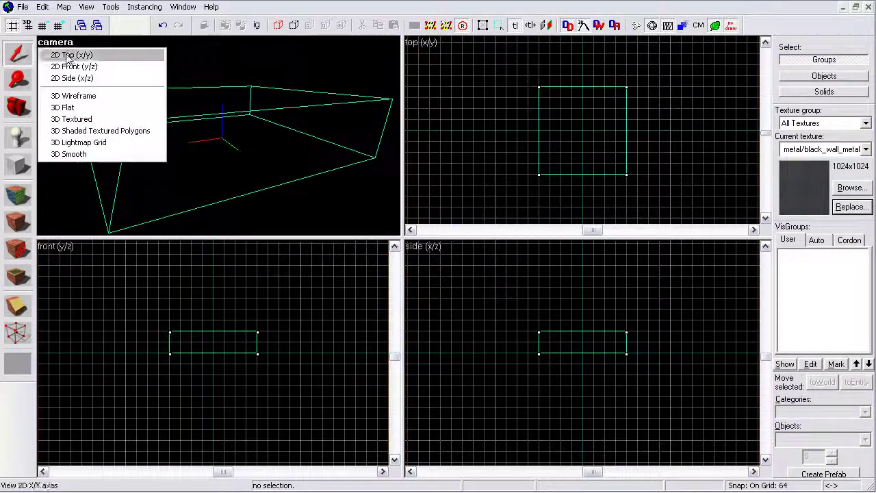
click(69, 108)
key(z)
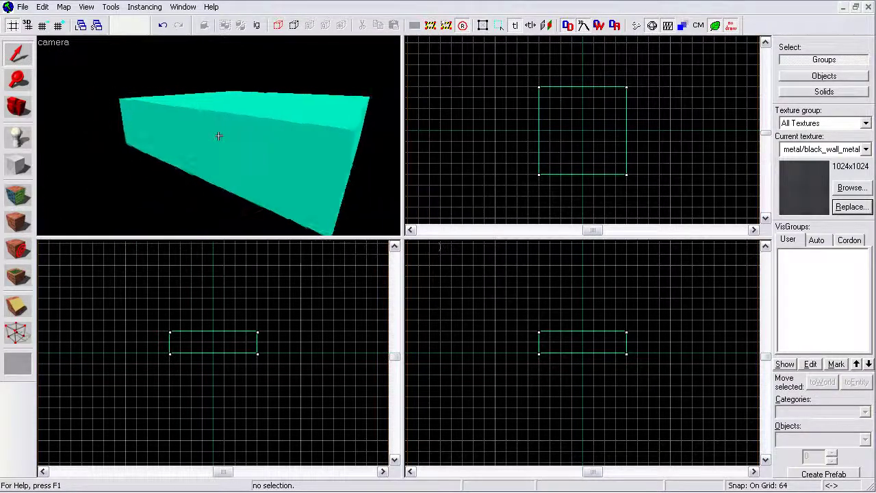
key(z)
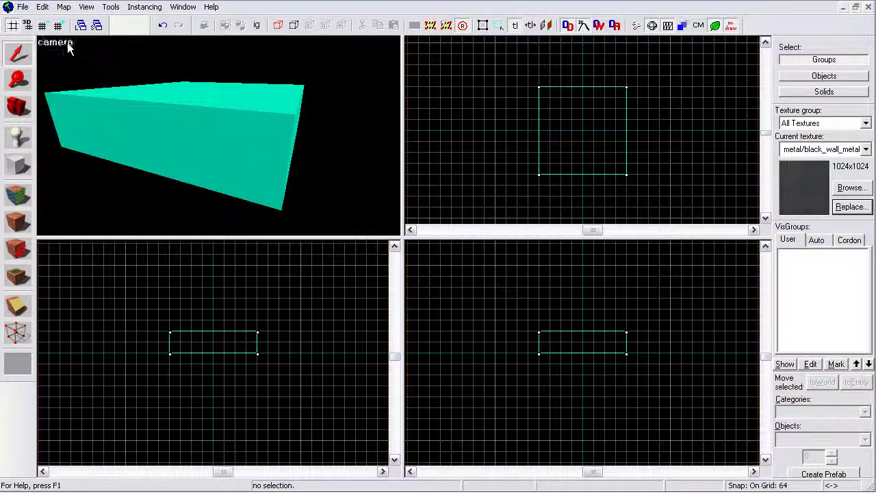
Step: Show the block in 3D Textured and 3D Shaded Textured Polygons mode, and inspect its shading in the camera view
click(69, 44)
click(72, 118)
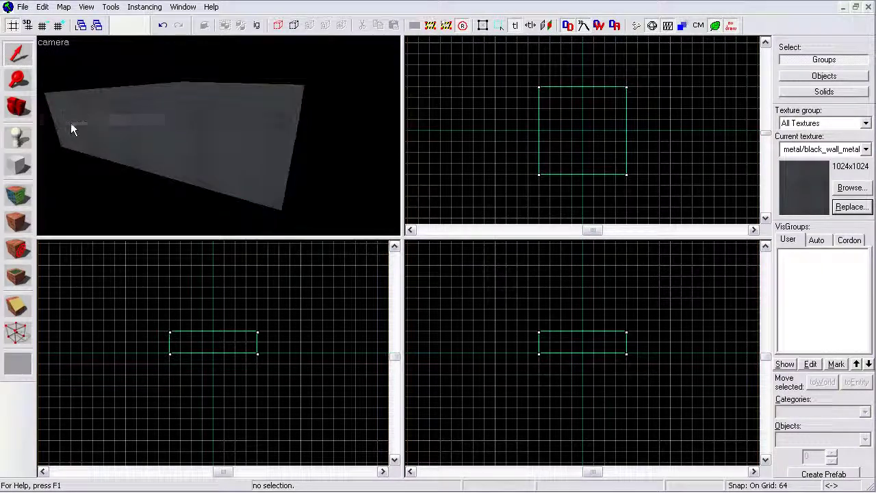
click(59, 47)
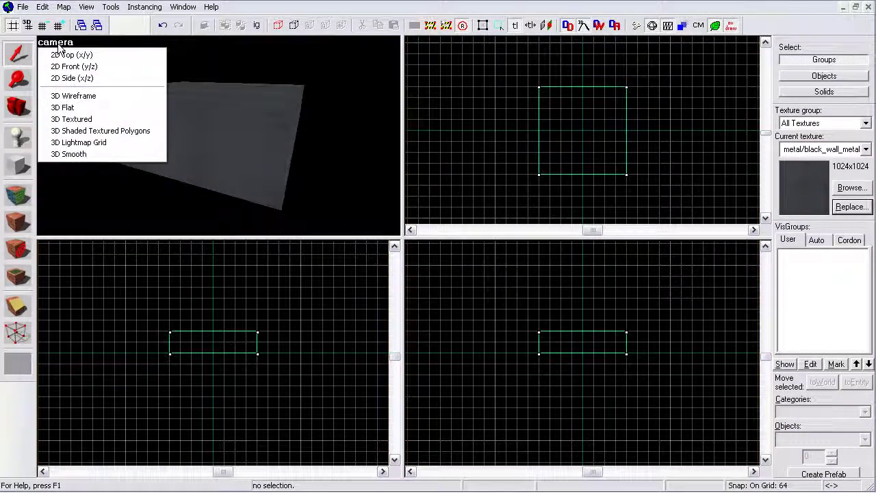
click(71, 128)
key(z)
key(w)
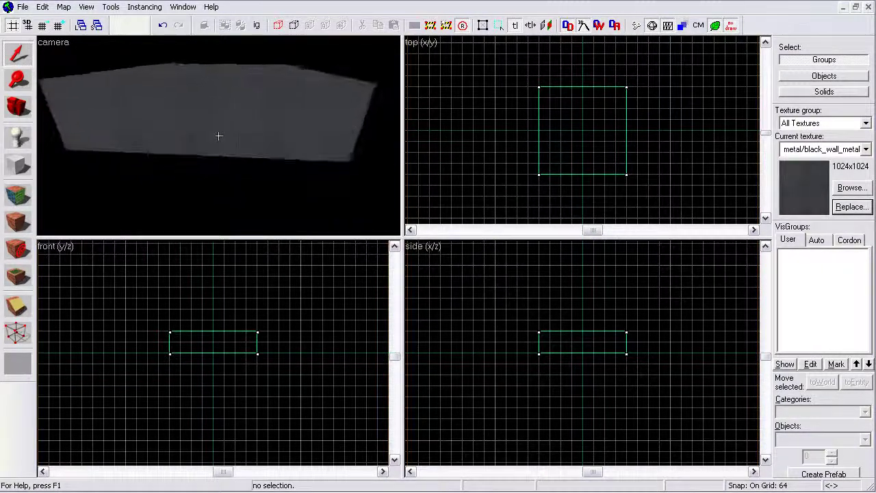
key(s)
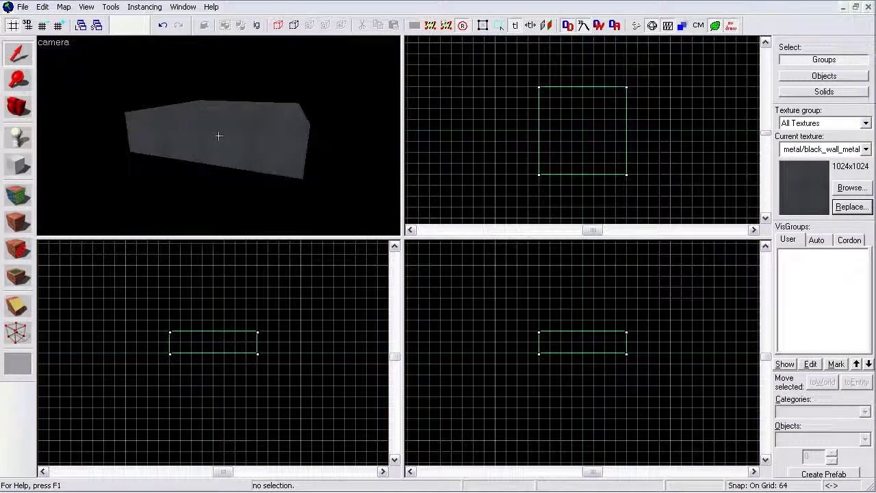
Step: Switch the camera view to 3D Lightmap Grid and inspect the grid on the block's faces
click(59, 42)
click(89, 144)
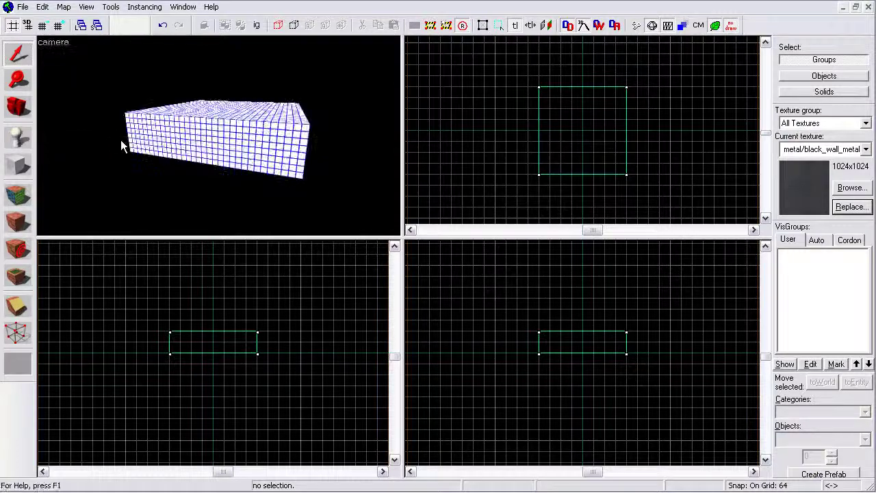
key(z)
key(w)
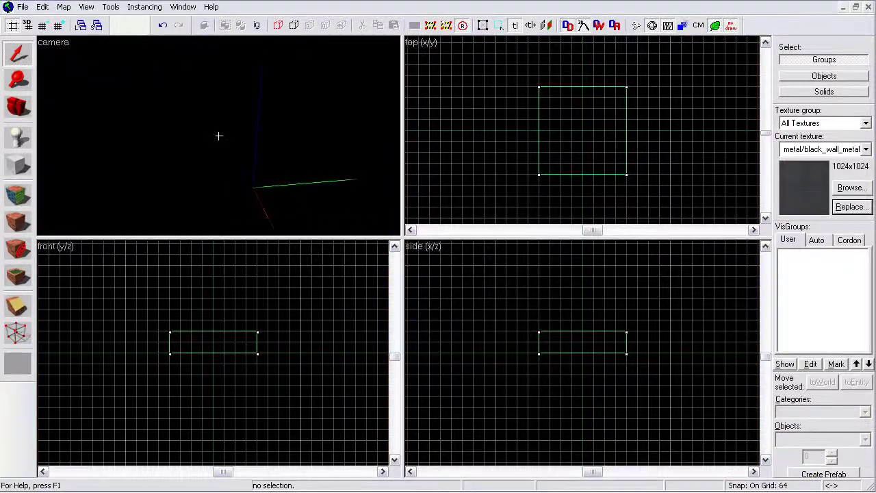
key(z)
Step: Switch the camera view to 3D Smooth, move the Smoothing Groups window off the view and inspect the block
click(59, 42)
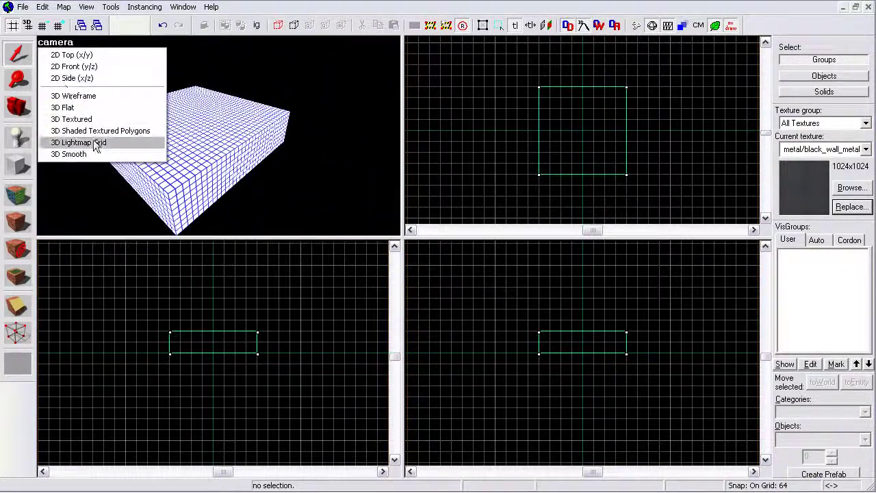
click(97, 154)
drag(151, 18, 485, 93)
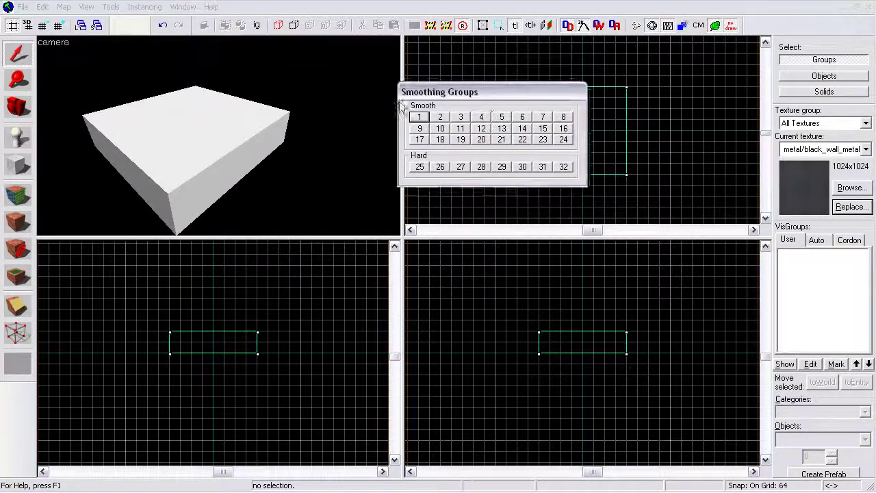
key(z)
key(z)
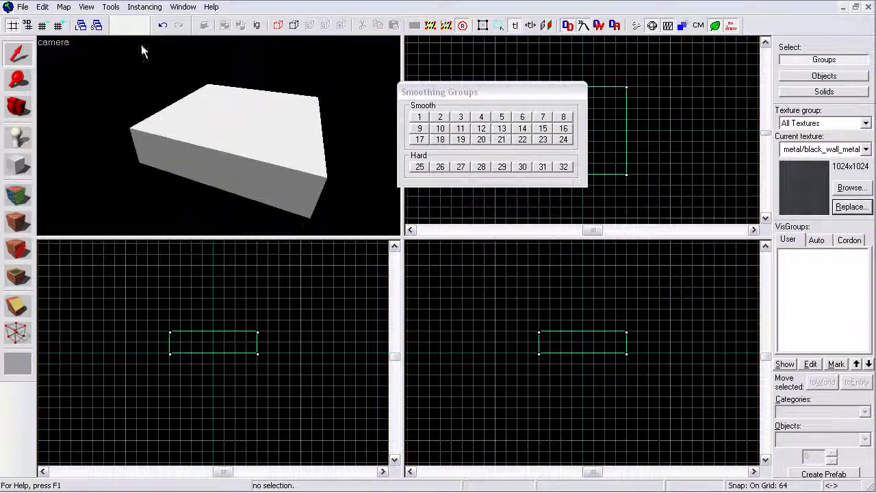
Step: Select the block and change the camera viewport to the 2D Side (x/z) view
click(253, 123)
click(63, 43)
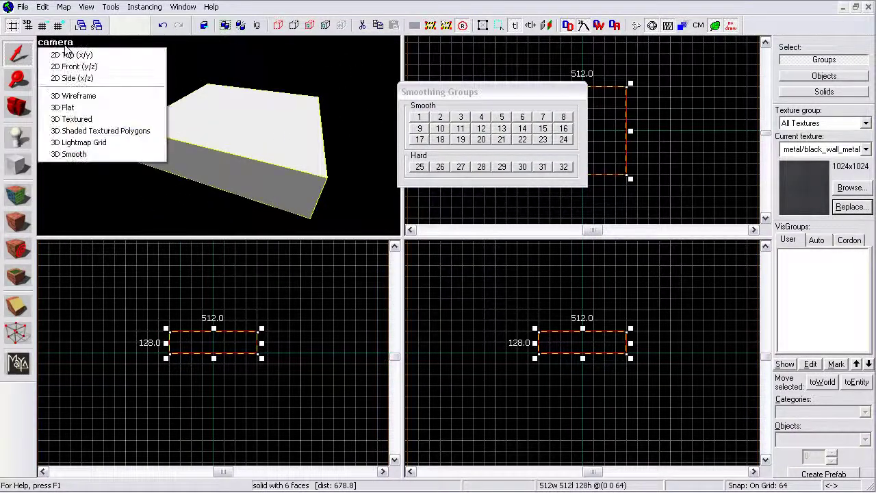
click(97, 79)
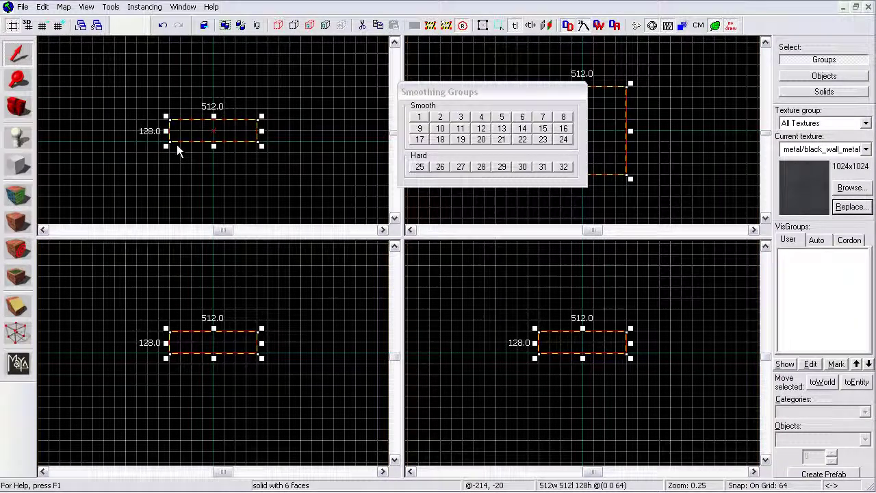
Step: Change the side (x/z) viewport above the front view back to 3D Textured, bring the whole block into view and clear the selection
click(56, 42)
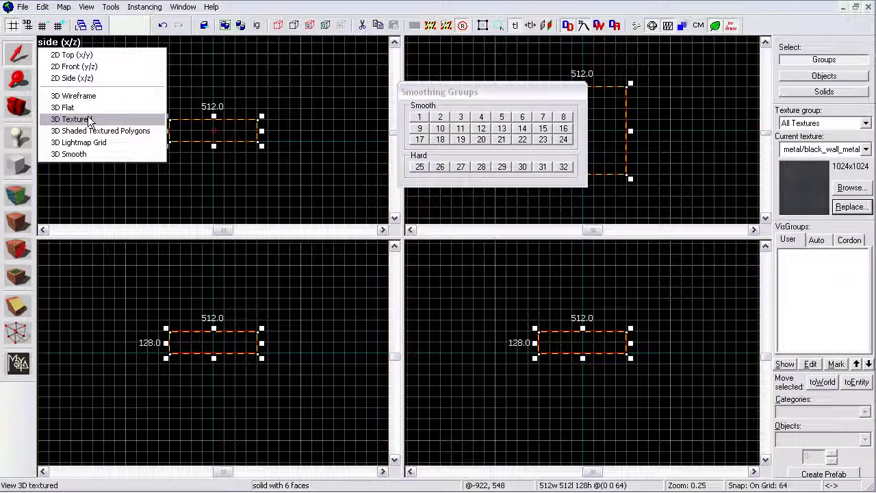
click(88, 119)
click(56, 42)
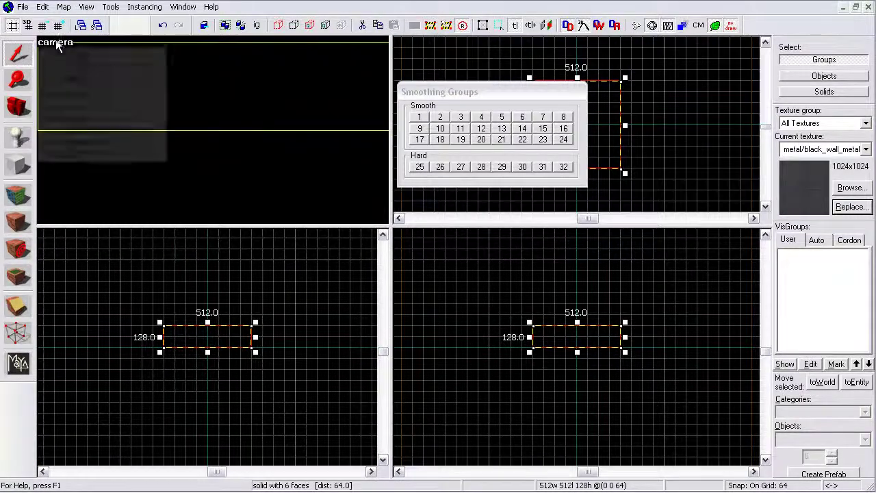
click(95, 119)
key(z)
key(w)
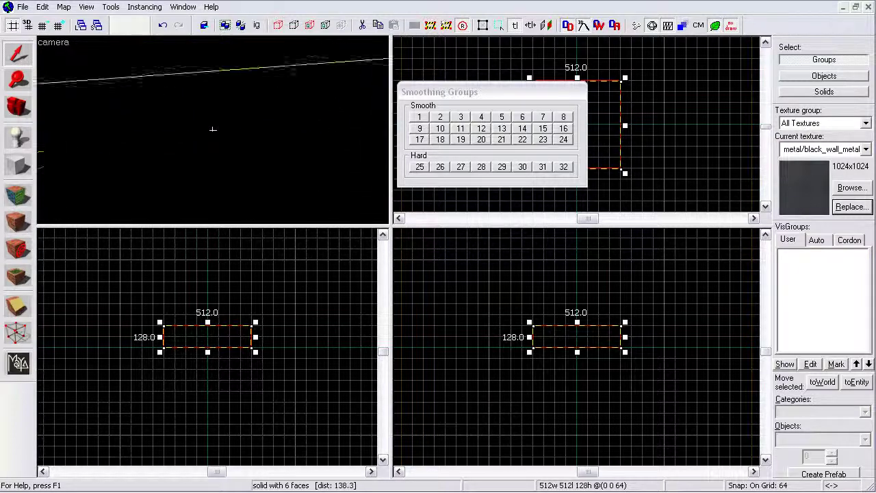
key(s)
key(z)
click(343, 180)
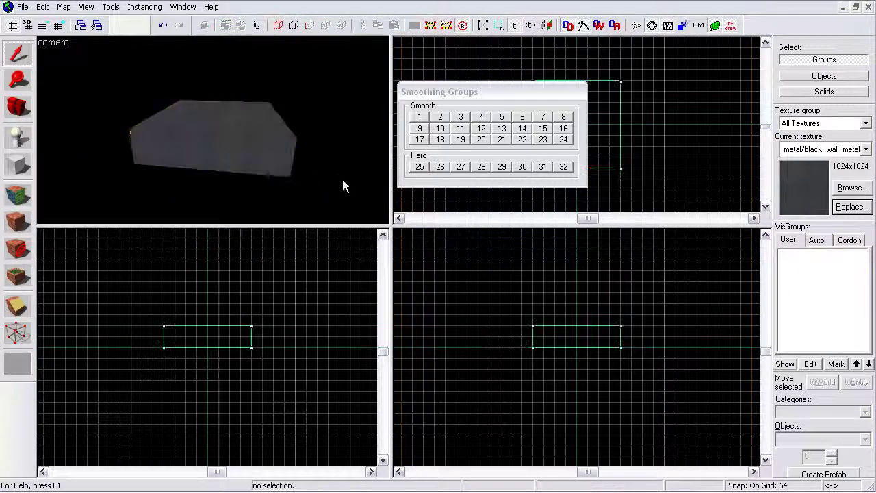
Step: Move the Smoothing Groups window off the viewports and view the block from another angle in the camera view
drag(456, 95, 528, 0)
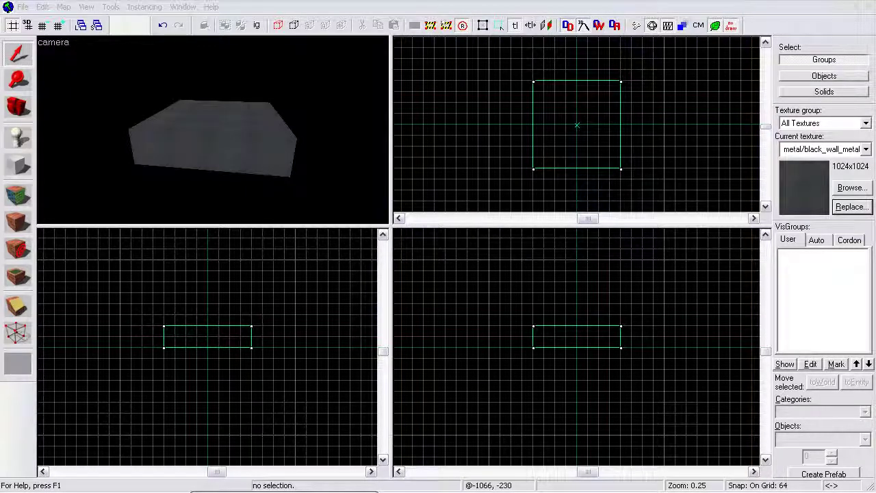
click(434, 10)
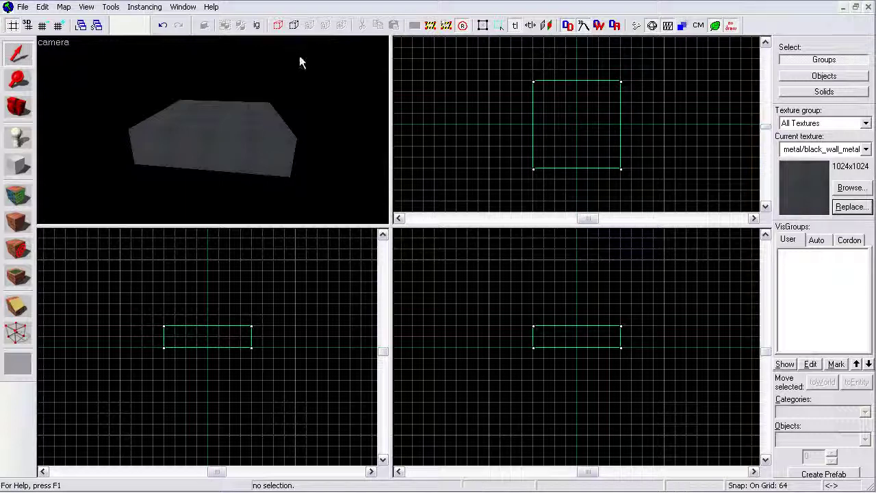
key(z)
key(a)
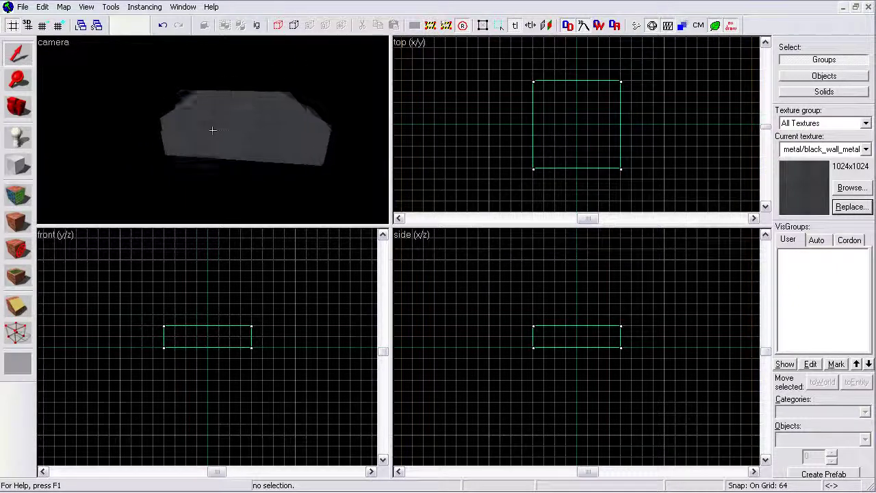
key(z)
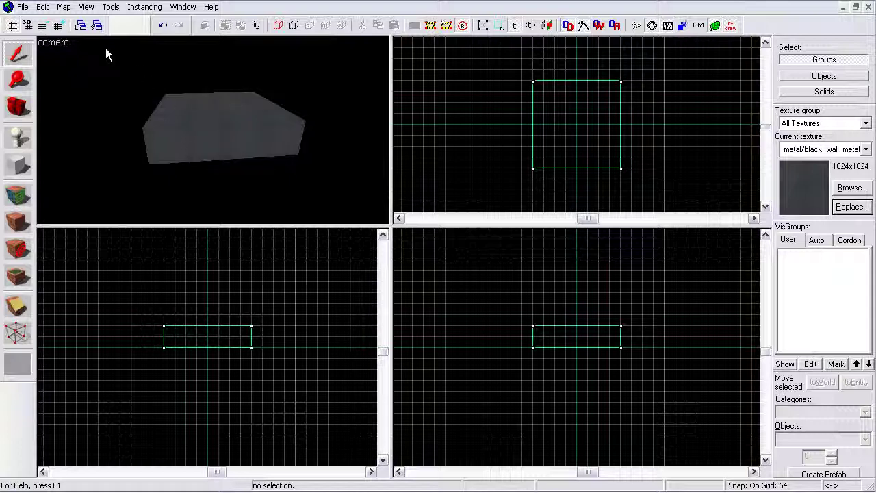
Step: Change the top (x/y) viewport to 3D Flat, inspect the block there, and return the viewport to 2D Top (x/y)
click(407, 41)
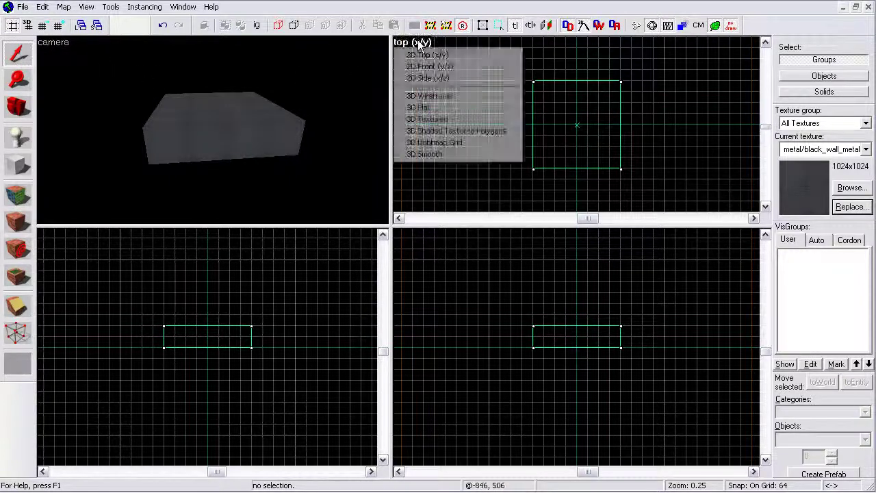
click(430, 108)
key(z)
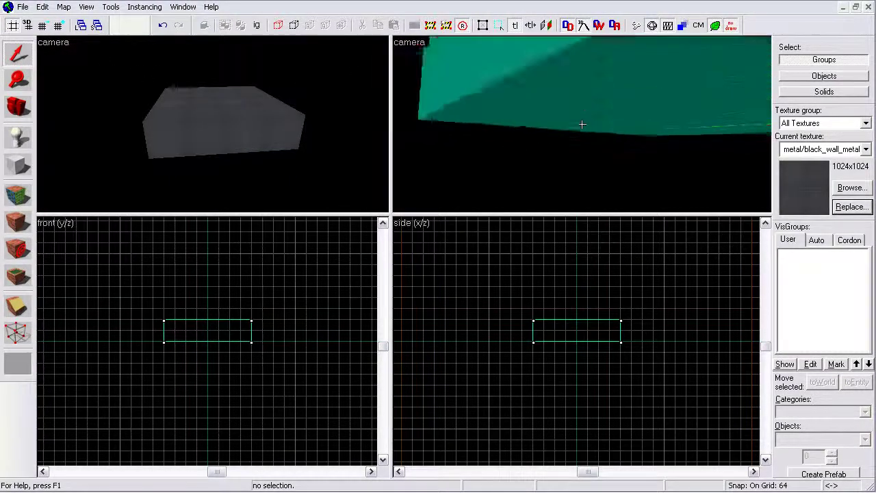
key(s)
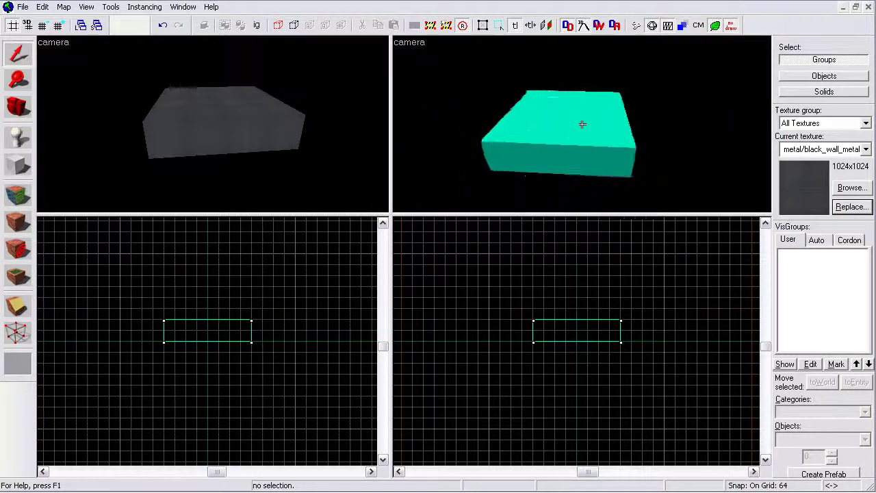
key(z)
click(409, 42)
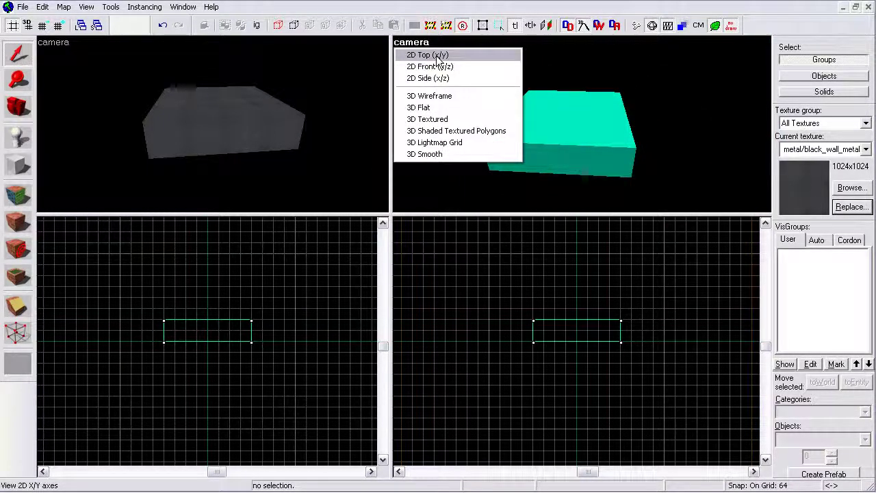
click(438, 56)
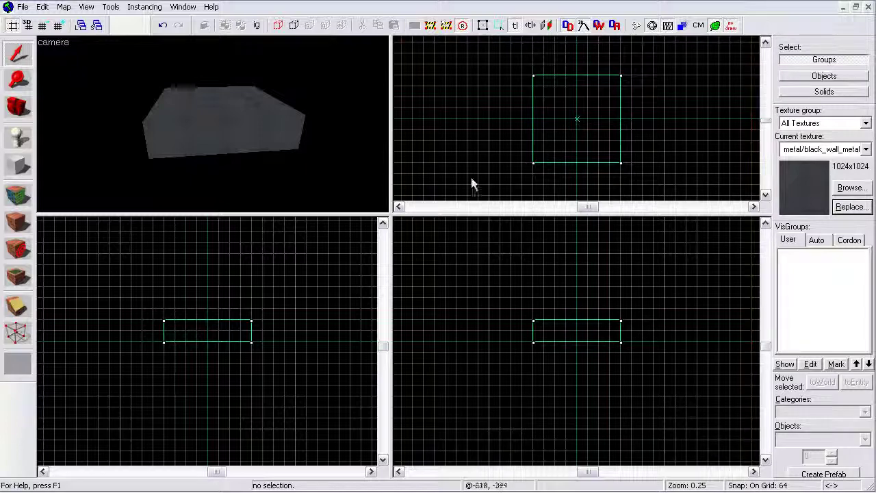
Step: Enlarge the top view by moving the viewport divider, and restore the nearly even four-view layout
drag(385, 218, 245, 331)
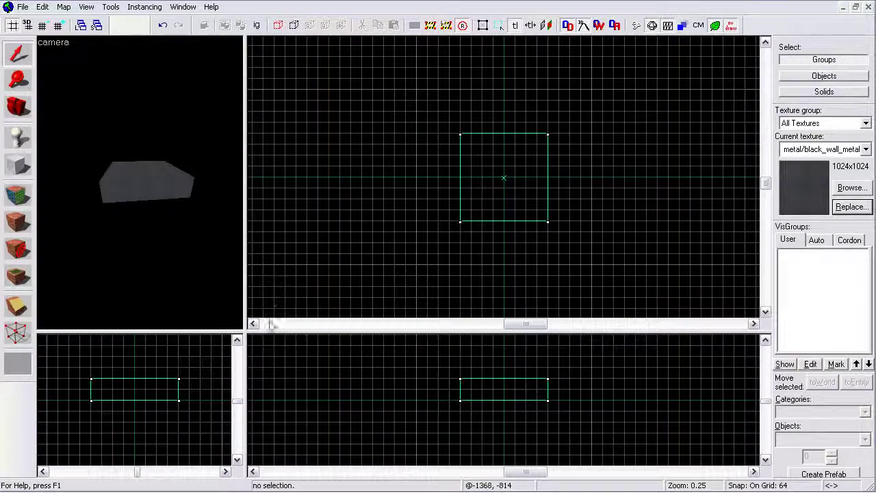
drag(239, 338, 382, 231)
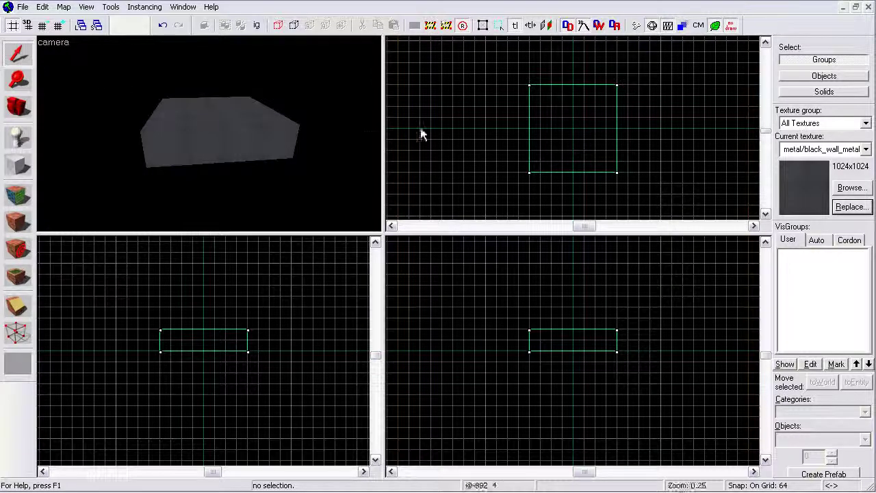
Step: Select the block in the camera view, and practise selecting it with a box of about 960 by 960 in the top view
click(237, 119)
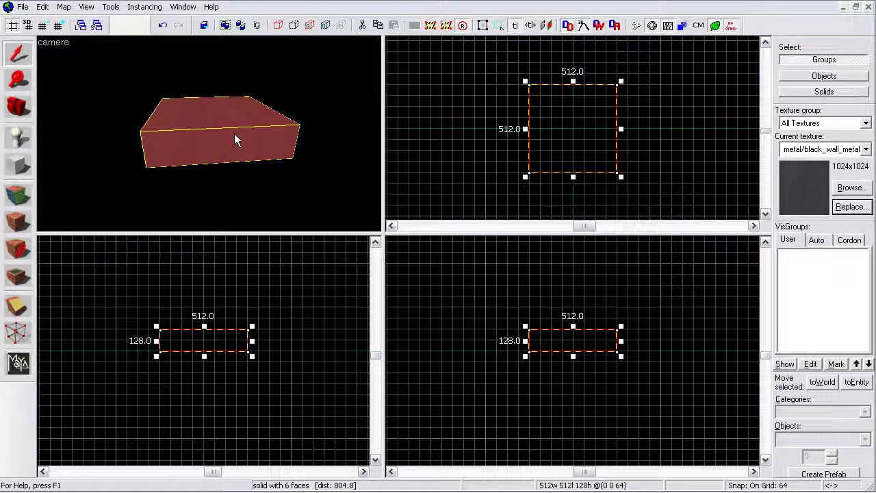
drag(499, 59, 669, 192)
key(Return)
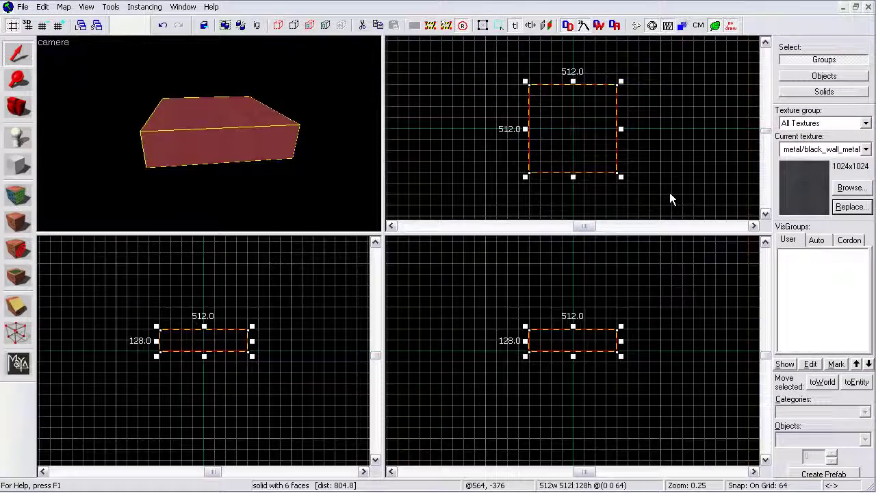
mouse_move(497, 52)
mouse_down()
mouse_move(627, 188)
mouse_move(668, 218)
mouse_up()
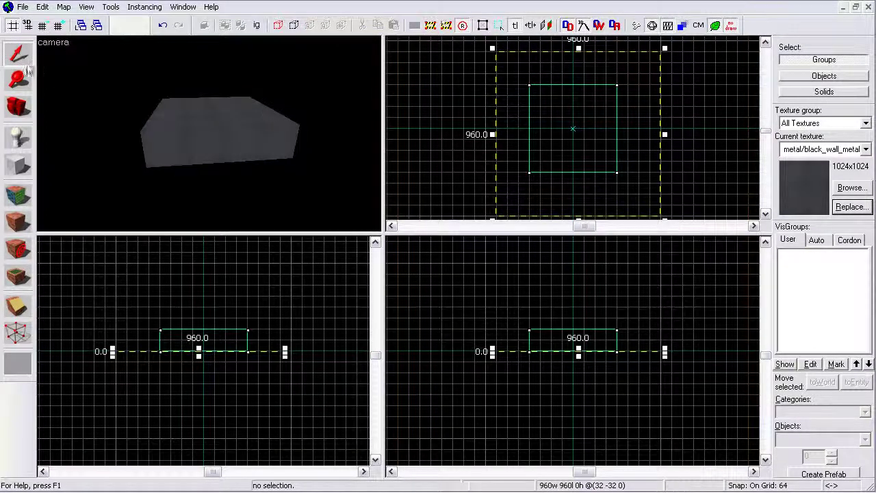
key(ctrl+z)
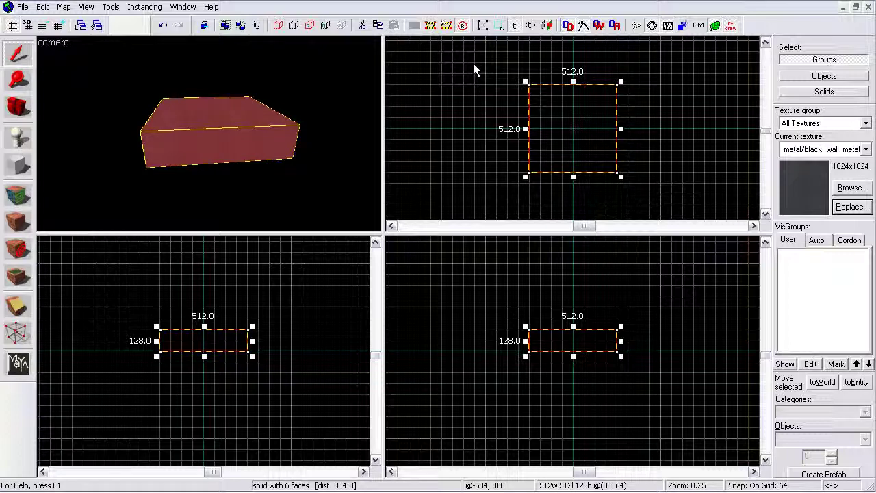
Step: Draw a selection box of about 1152 by 896 around the block, stretch it to 320 high, select the block with it, and deselect
mouse_move(473, 63)
mouse_down()
mouse_move(480, 58)
mouse_move(693, 210)
mouse_move(480, 62)
mouse_move(674, 215)
mouse_up()
key(ctrl+z)
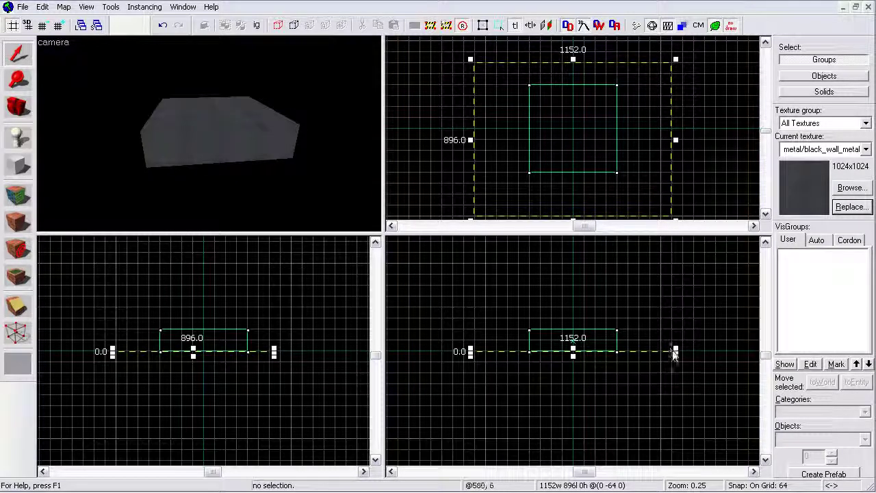
scroll(581, 353, up, 9)
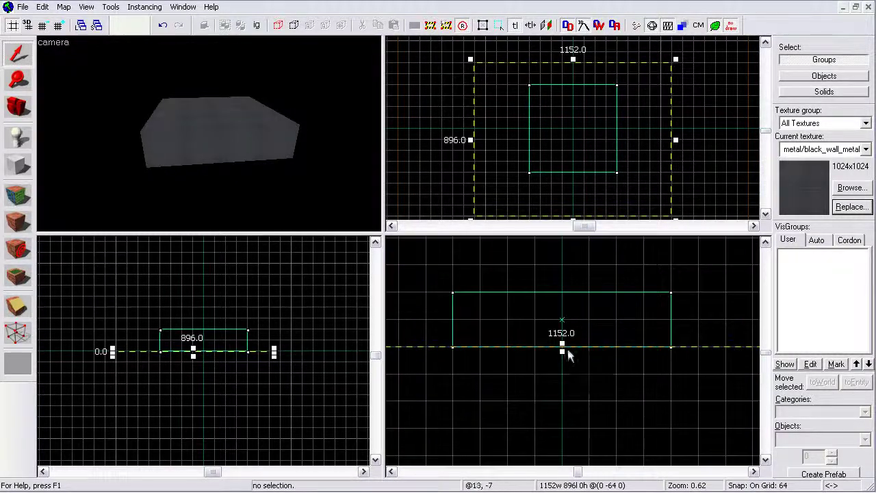
scroll(553, 346, down, 9)
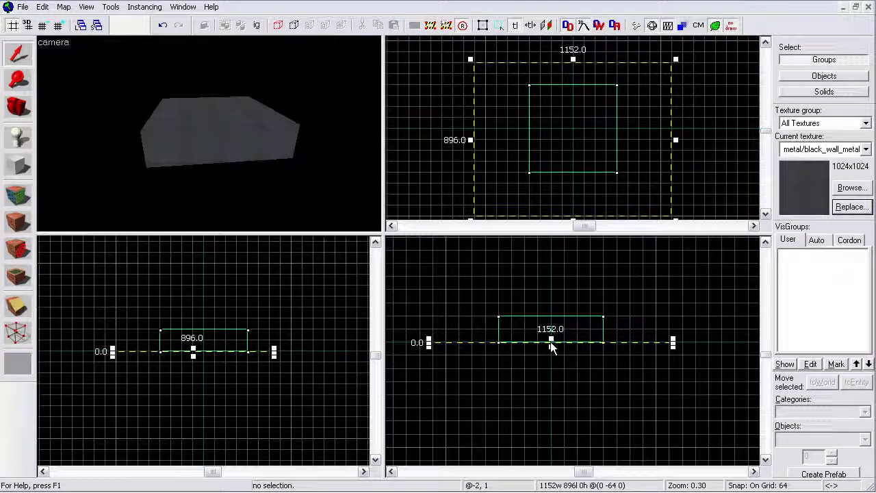
drag(551, 340, 552, 277)
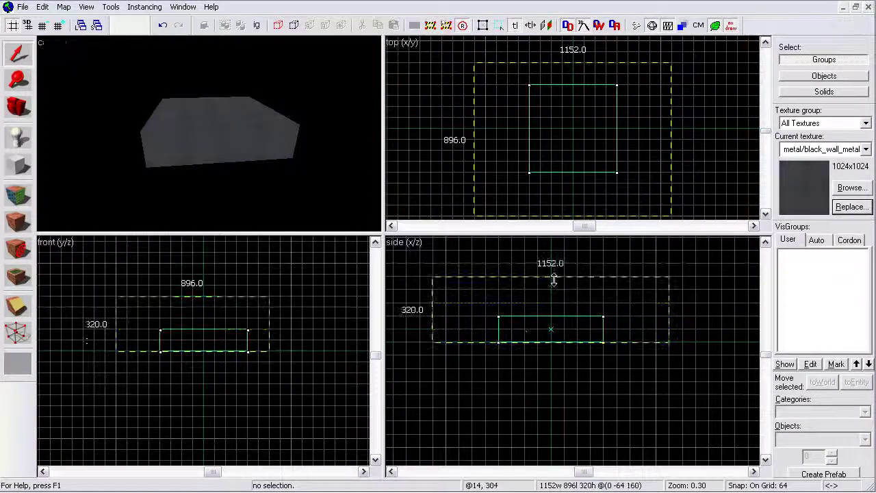
key(Return)
click(453, 148)
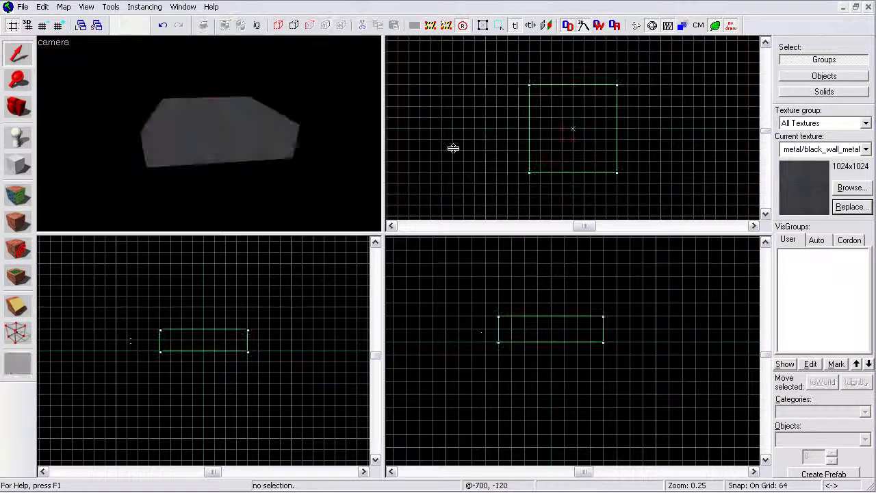
Step: Select the block and hollow it outward with a wall thickness of -8
key(z)
key(w)
scroll(209, 133, up, 2)
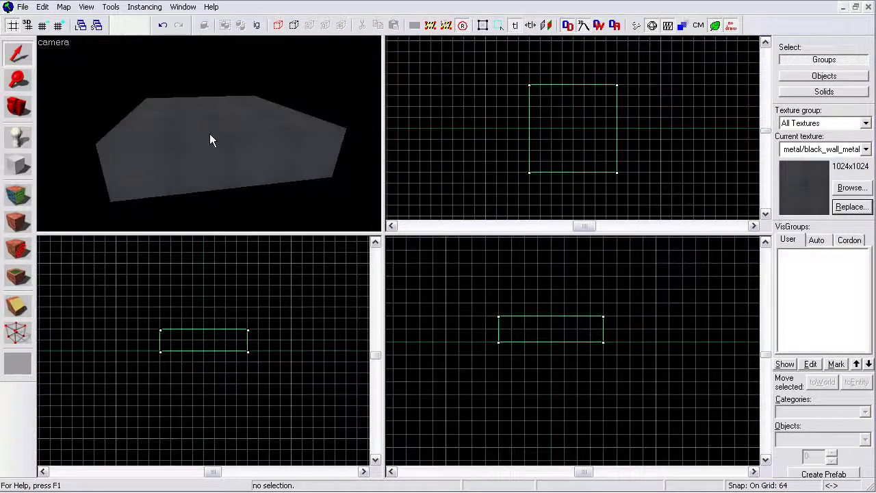
click(211, 137)
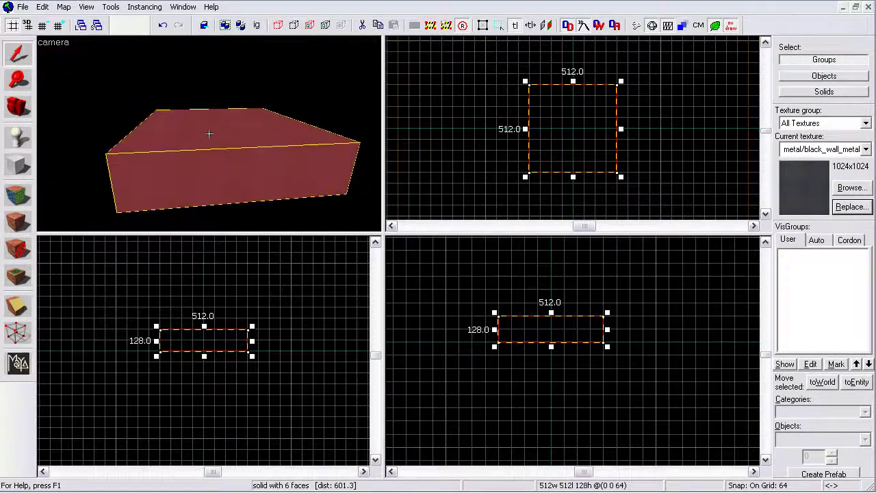
key(z)
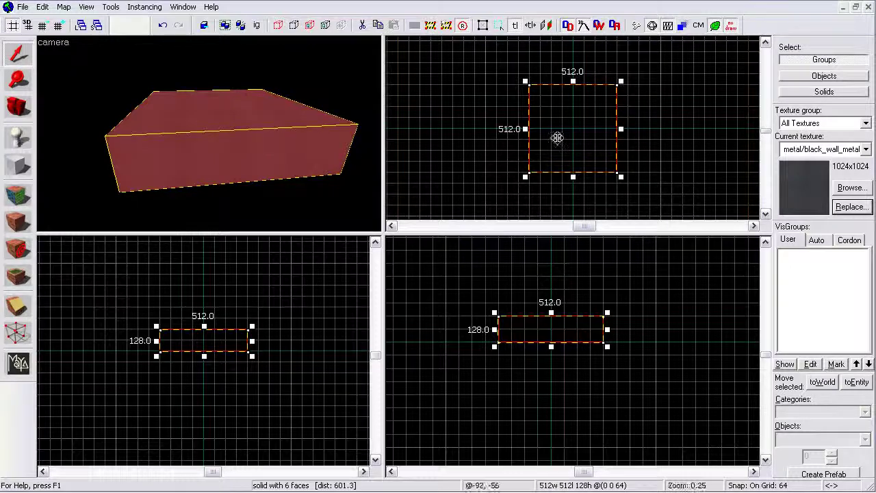
right_click(558, 137)
click(586, 239)
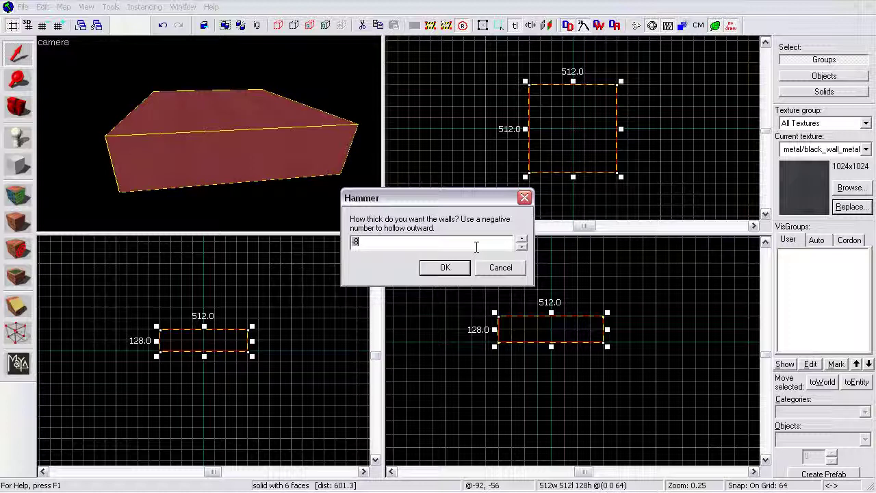
click(461, 267)
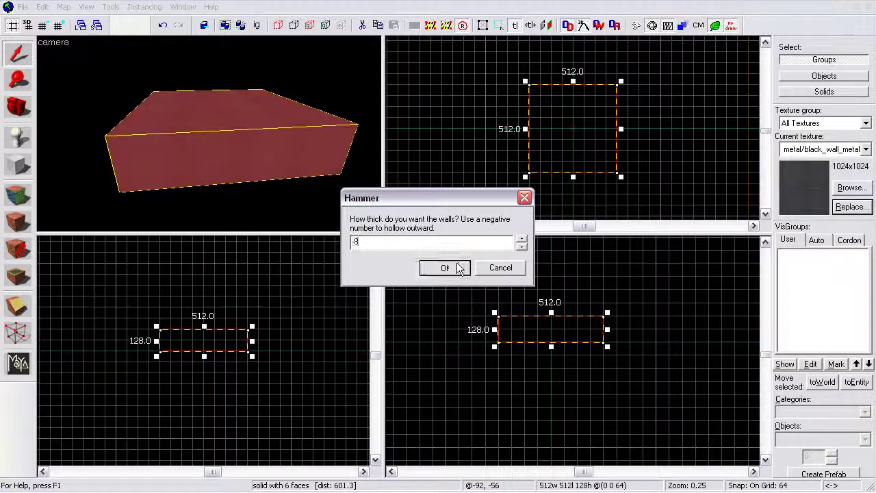
Step: Move the camera inside the hollowed block and inspect its inner walls
key(w)
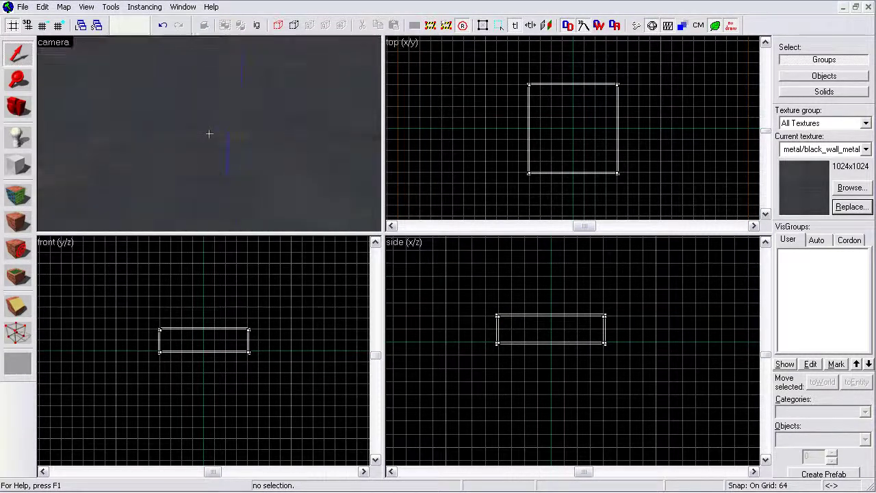
scroll(209, 133, up, 2)
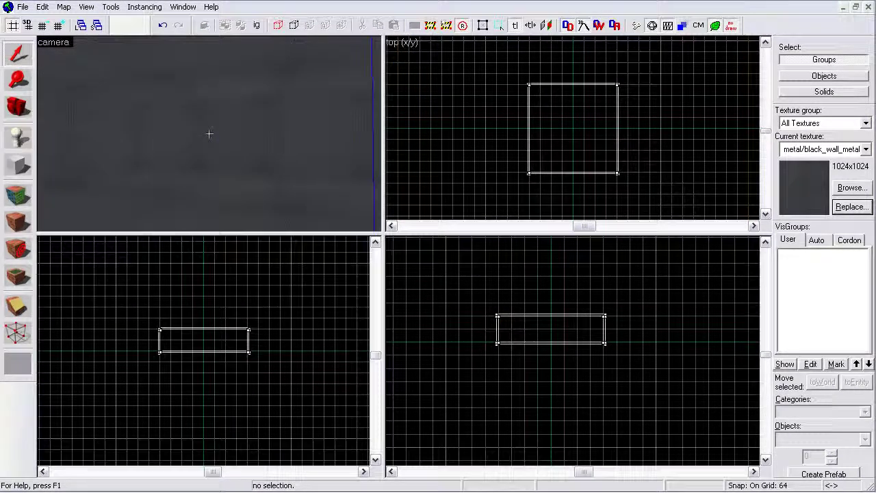
scroll(209, 133, down, 3)
scroll(209, 134, up, 3)
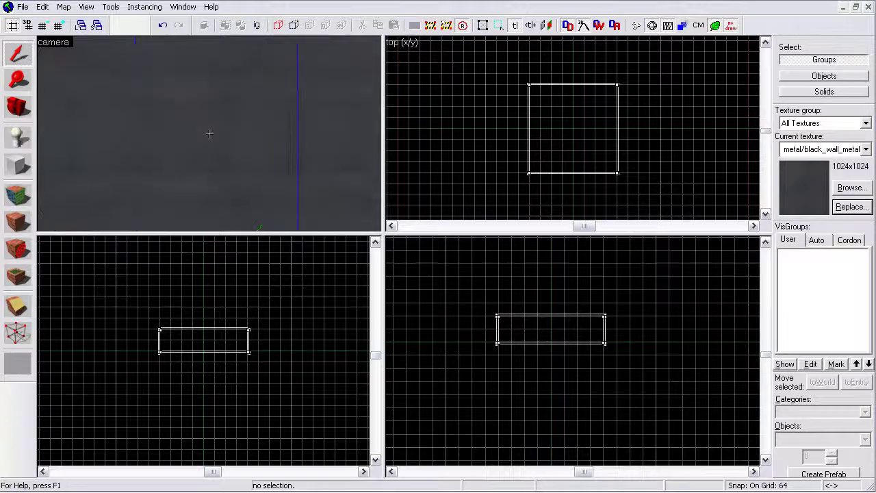
key(z)
key(z)
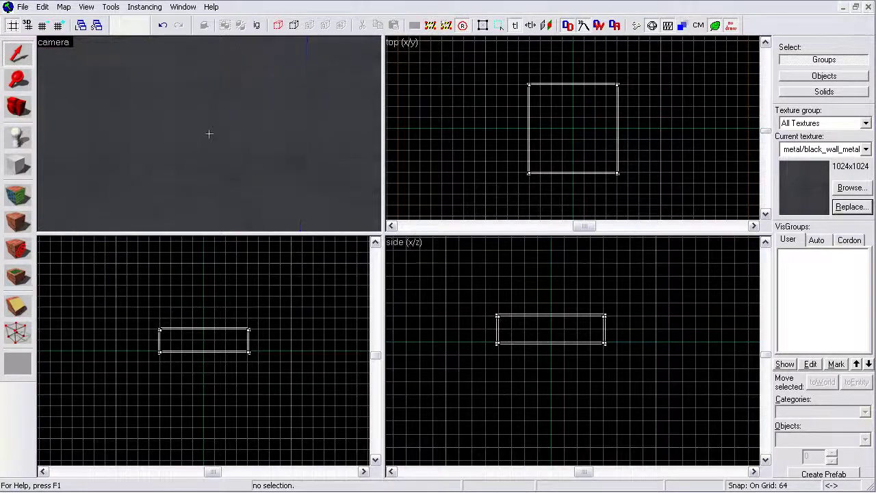
drag(210, 133, 192, 137)
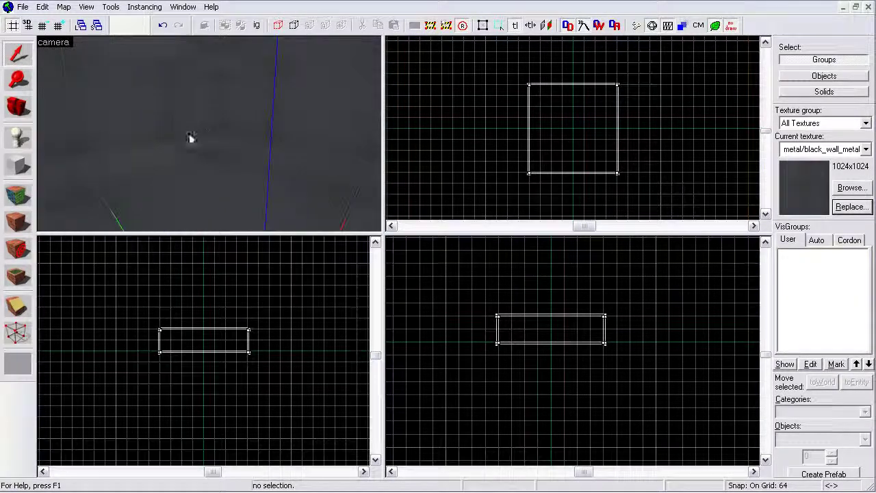
Step: With the Entity tool, choose info_player_start as the object and place one on the room's floor in the camera view
click(23, 146)
click(551, 329)
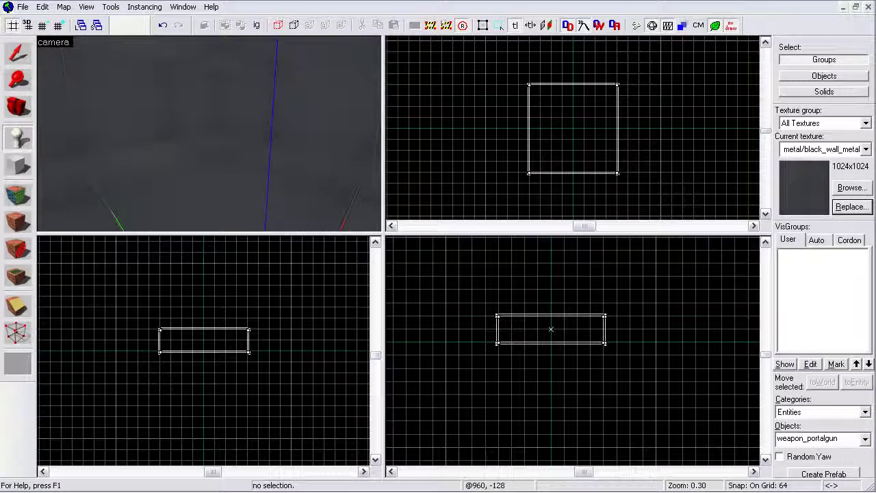
double_click(847, 440)
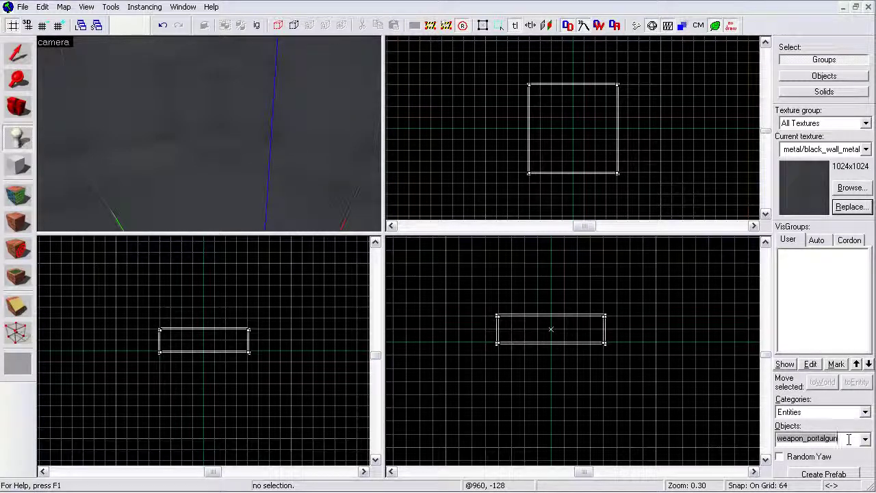
text(info_play_star)
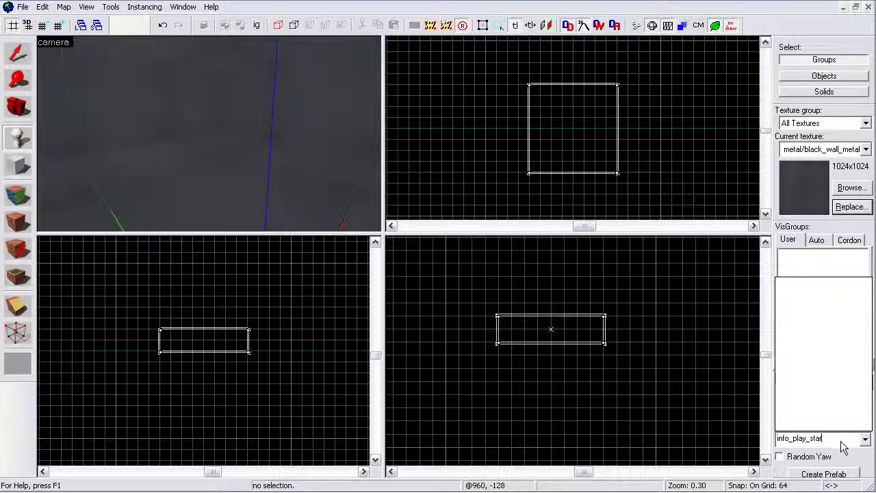
key(BackSpace)
key(BackSpace)
key(BackSpace)
key(BackSpace)
key(BackSpace)
text(er)
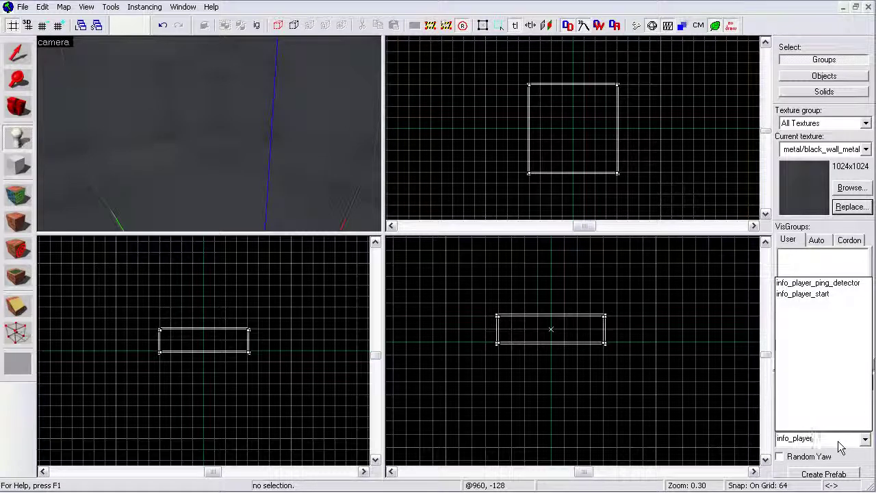
click(802, 293)
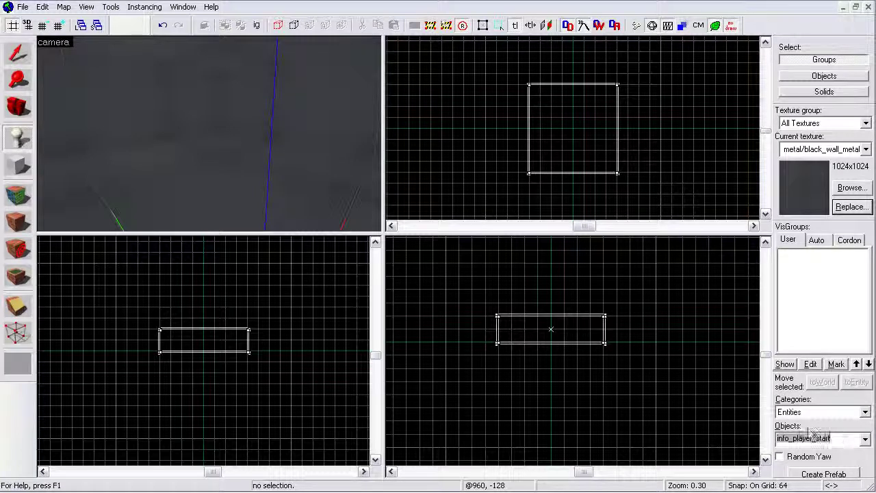
key(z)
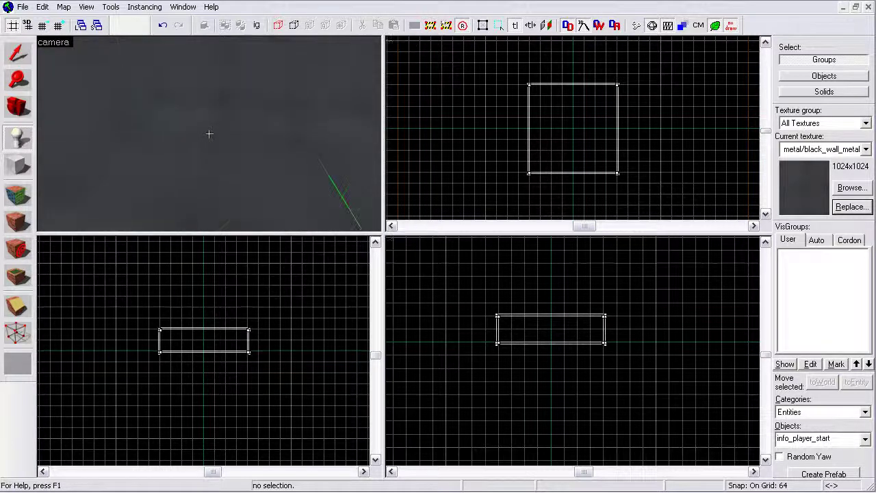
click(209, 134)
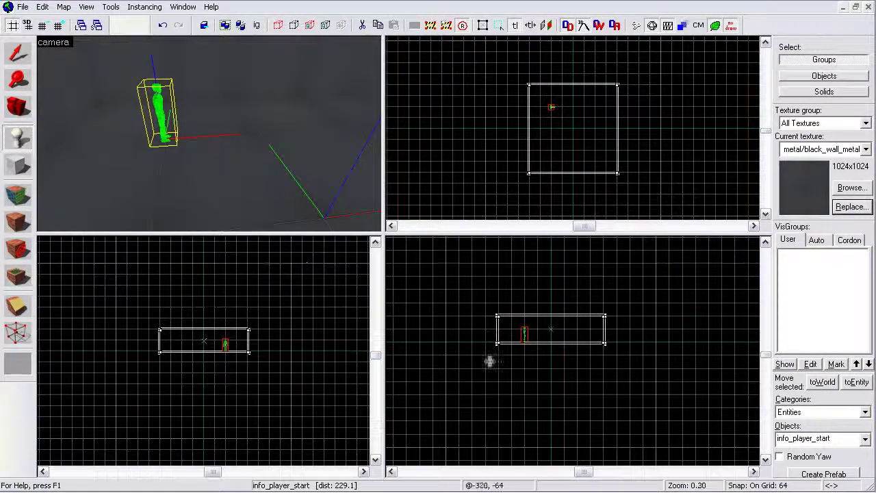
Step: Try creating a second info_player_start from the side view at the room's centre, and undo it
click(538, 330)
scroll(545, 353, up, 10)
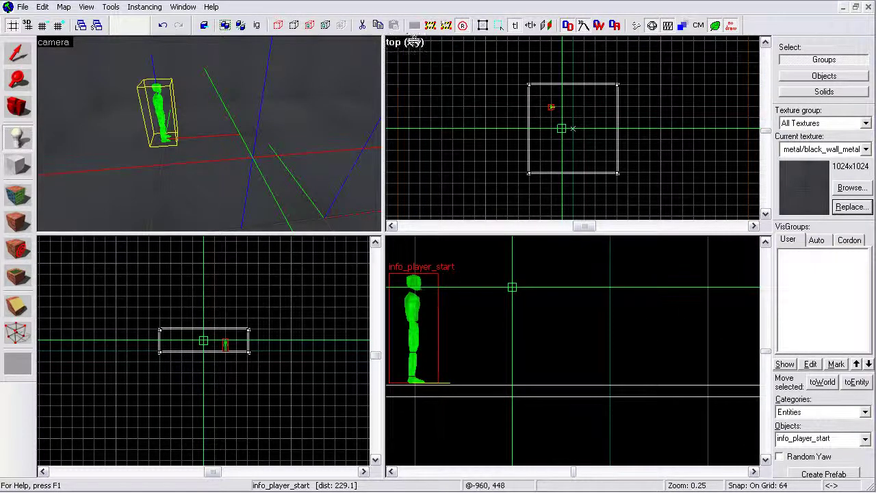
click(630, 314)
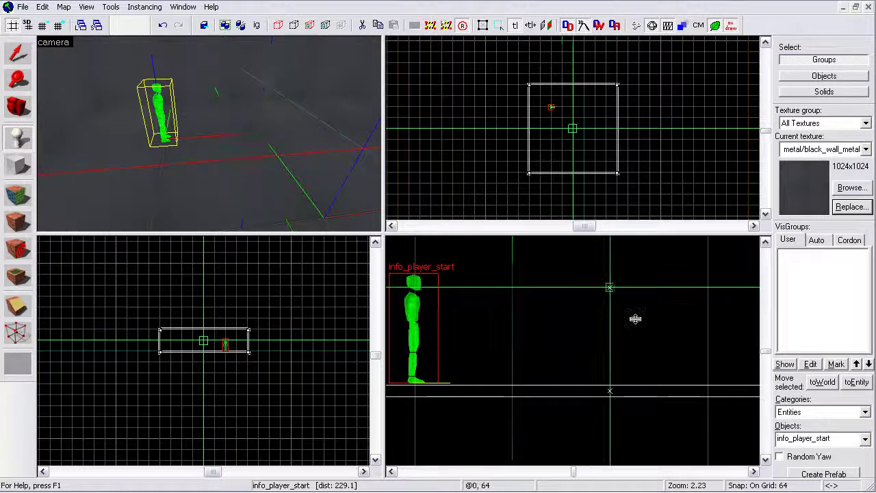
key(Return)
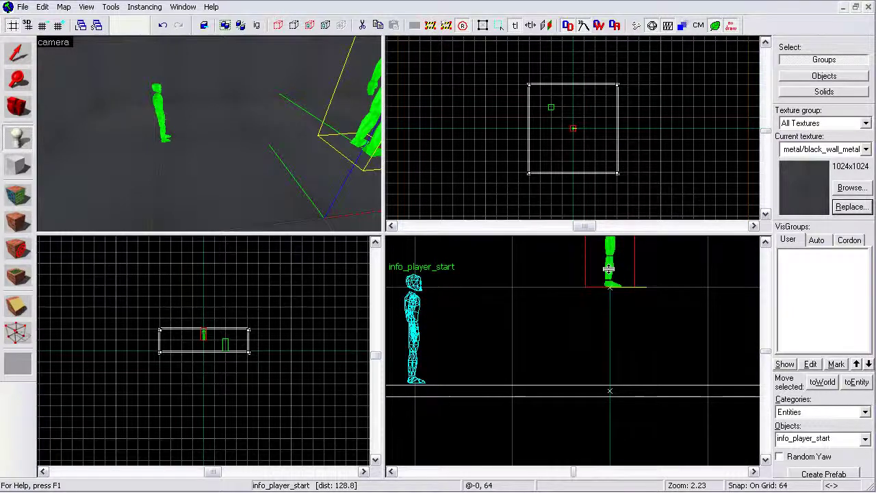
key(ctrl+z)
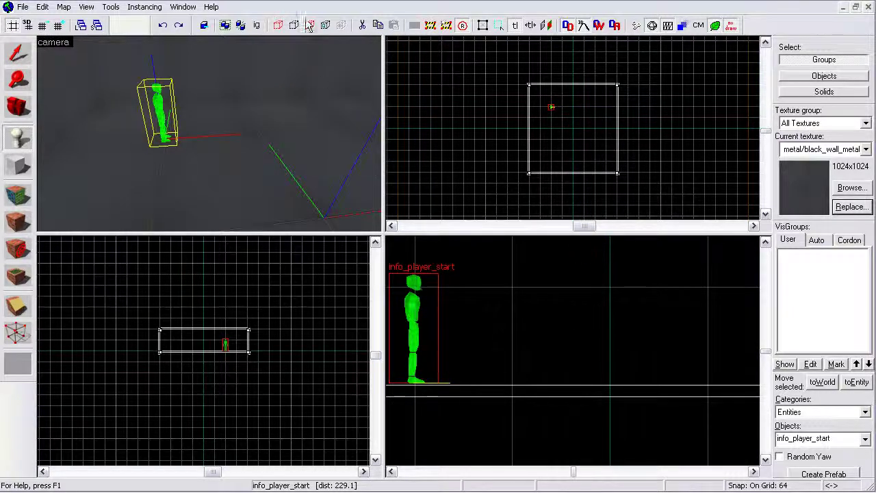
key(z)
key(w)
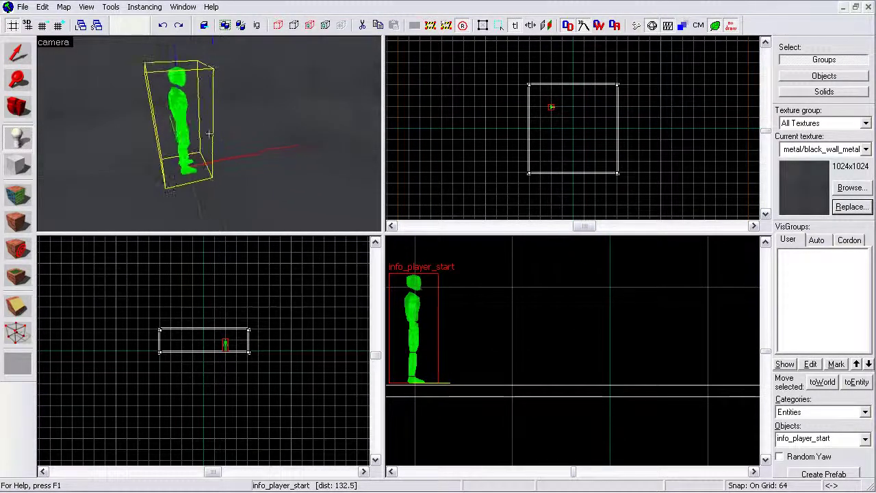
scroll(209, 133, up, 1)
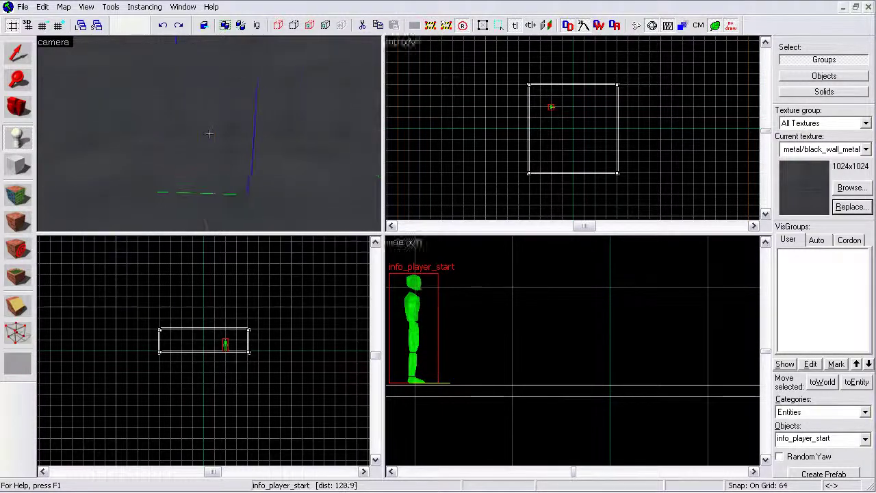
key(w)
key(z)
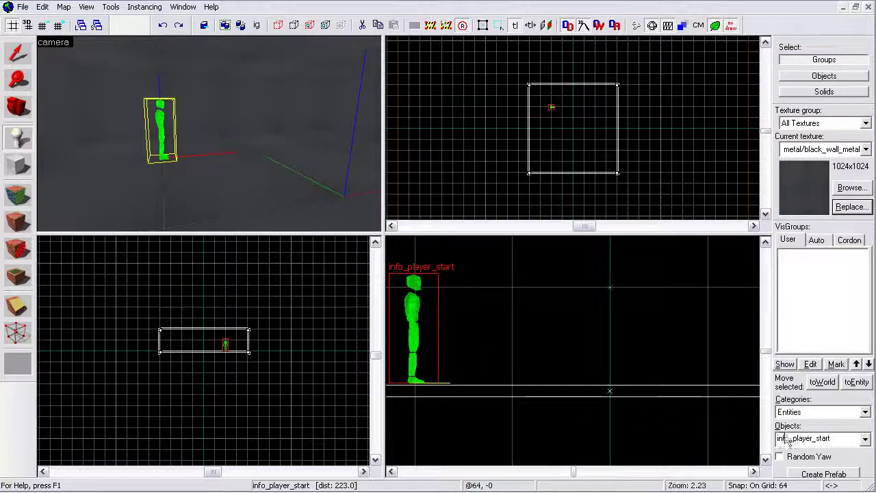
Step: Choose weapon_portalgun as the entity and place one on the floor just in front of the player start
click(847, 440)
text(portalgun)
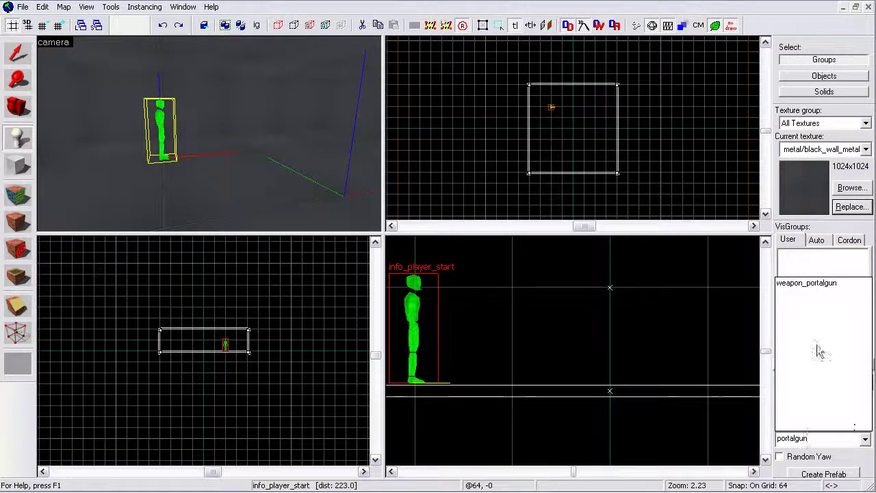
click(797, 283)
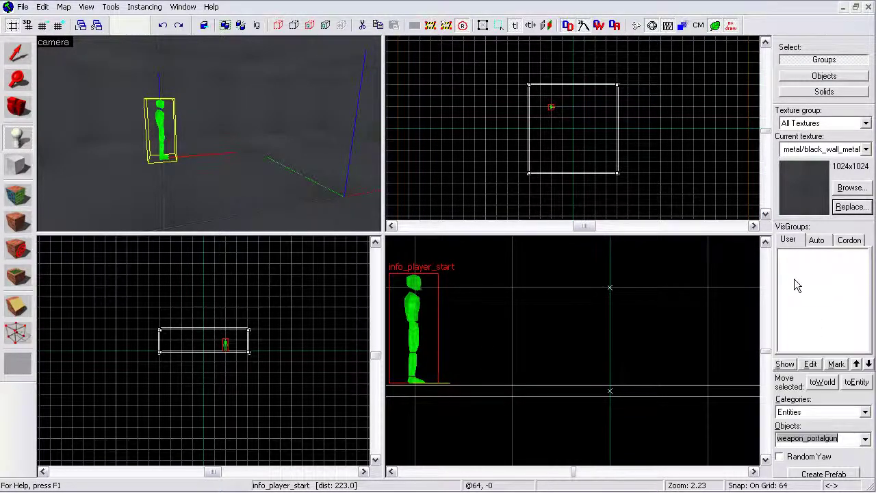
key(z)
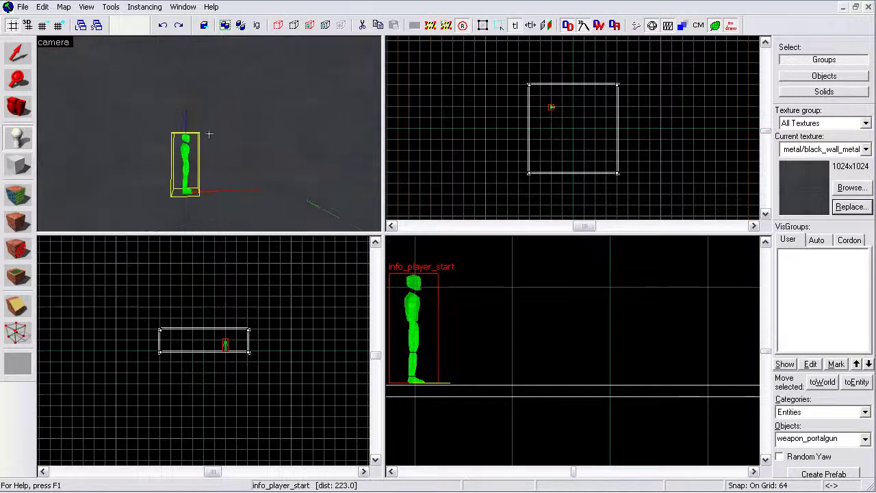
key(w)
key(d)
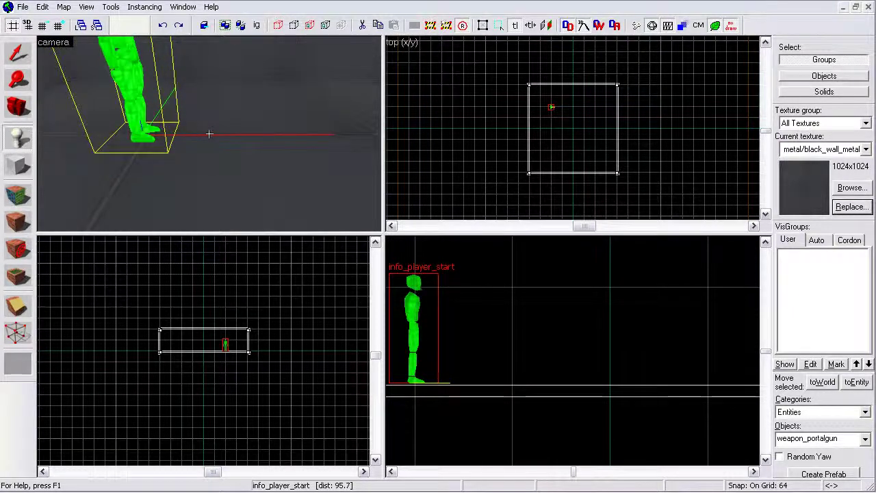
click(210, 134)
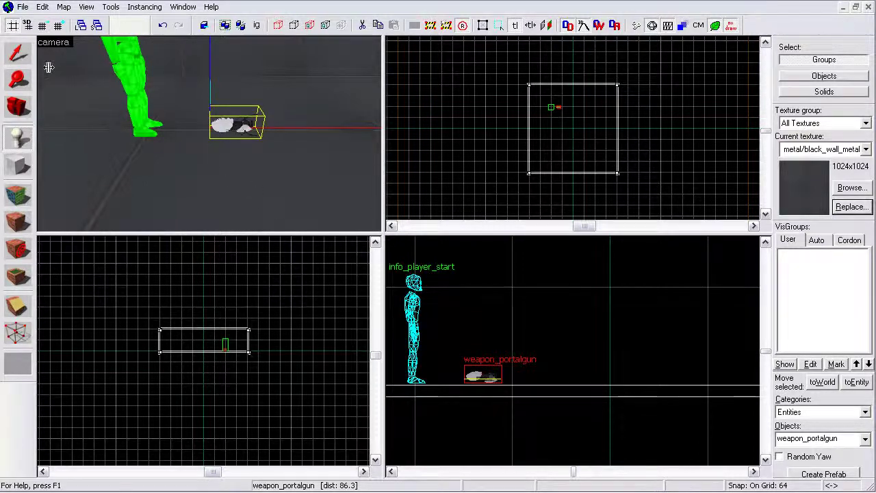
Step: With the Selection tool, move the portal gun about 31 units farther from the player start and reduce the grid snap to 32
click(18, 53)
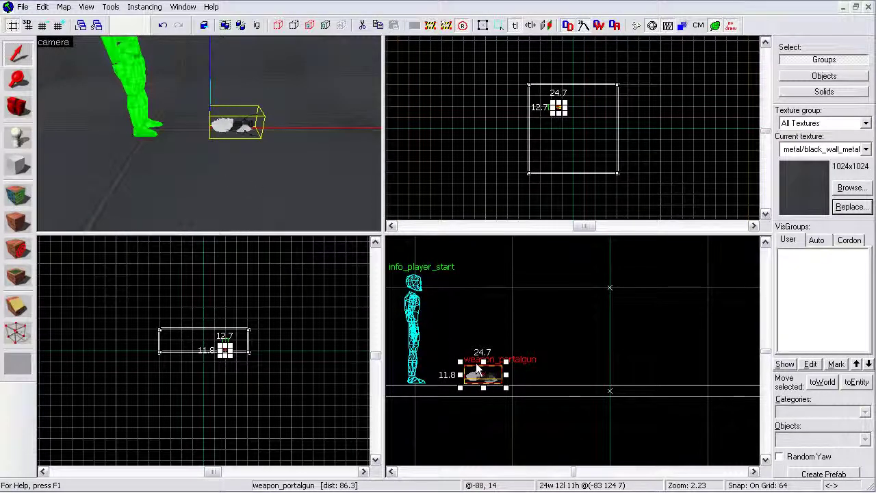
drag(477, 370, 517, 378)
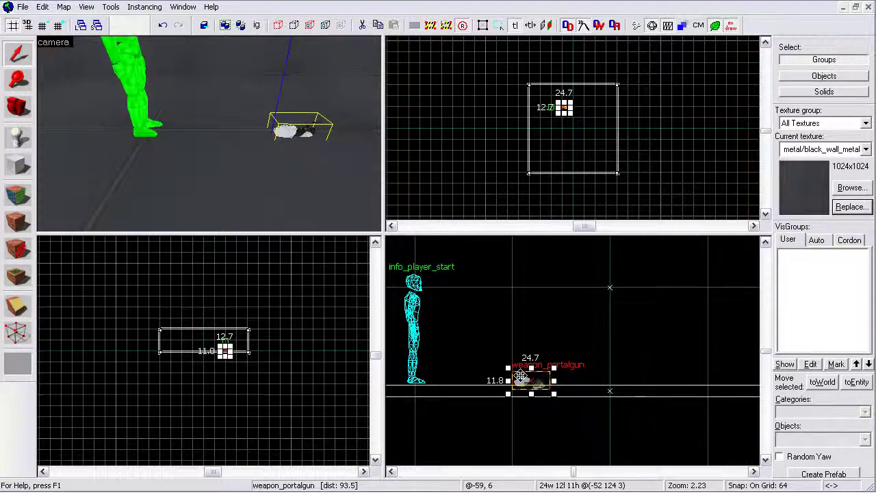
key(bracketleft)
key(bracketleft)
key(bracketleft)
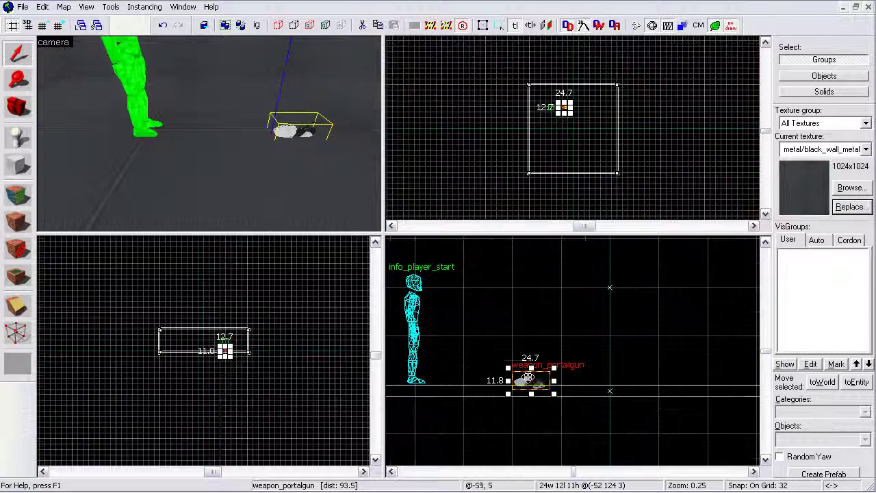
Step: Move the portal gun onto the player start's body in the side view and reduce the grid snap to 1
drag(531, 381, 419, 322)
key(bracketleft)
key(bracketleft)
key(bracketleft)
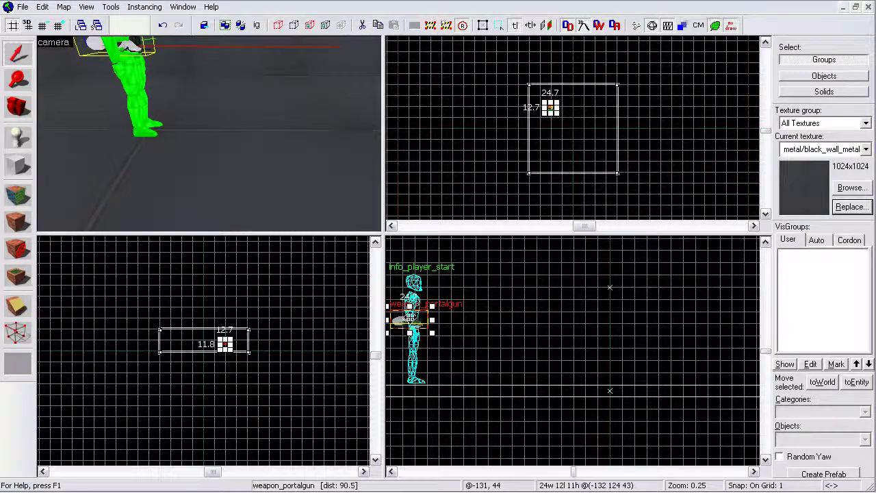
Step: Move the portal gun off the player start and back in the side view, settling it at waist height at about (-131, 124, 41)
drag(409, 319, 511, 348)
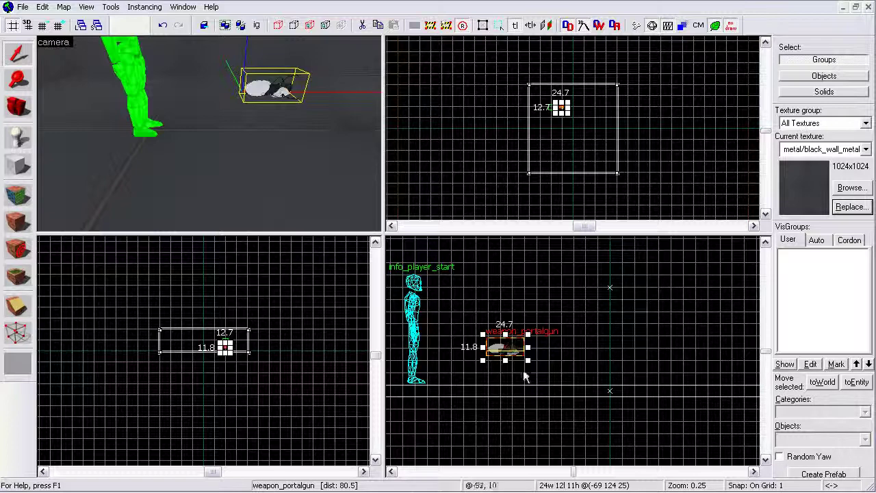
scroll(506, 351, up, 15)
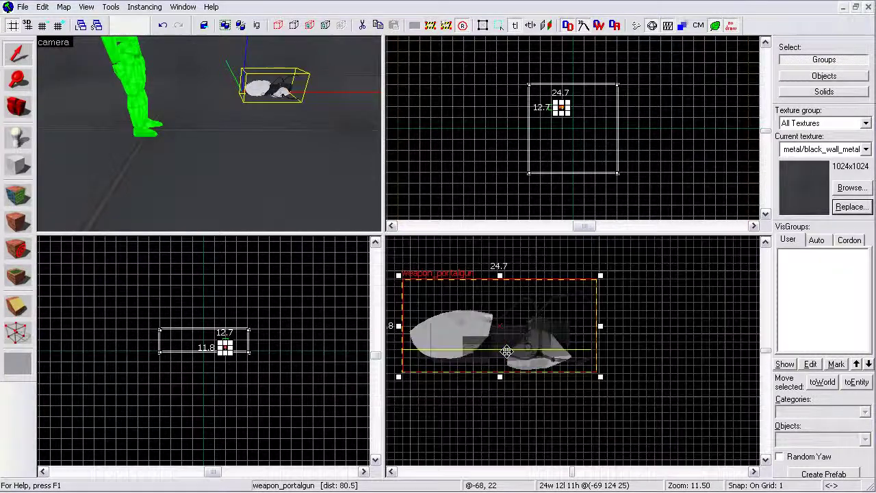
scroll(507, 351, down, 7)
drag(506, 351, 431, 328)
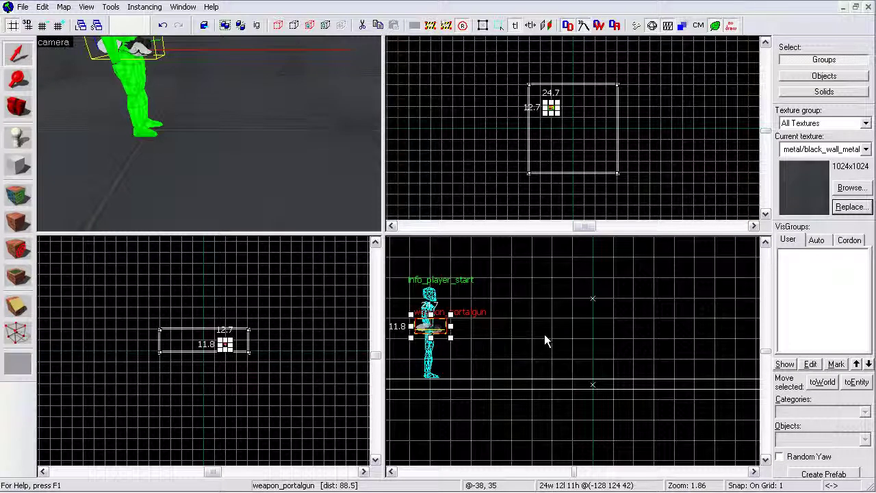
scroll(494, 335, up, 12)
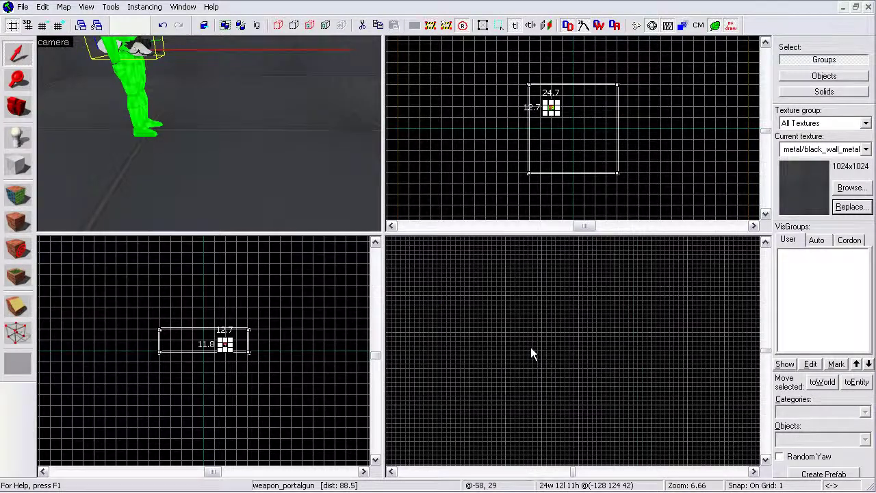
scroll(530, 347, down, 11)
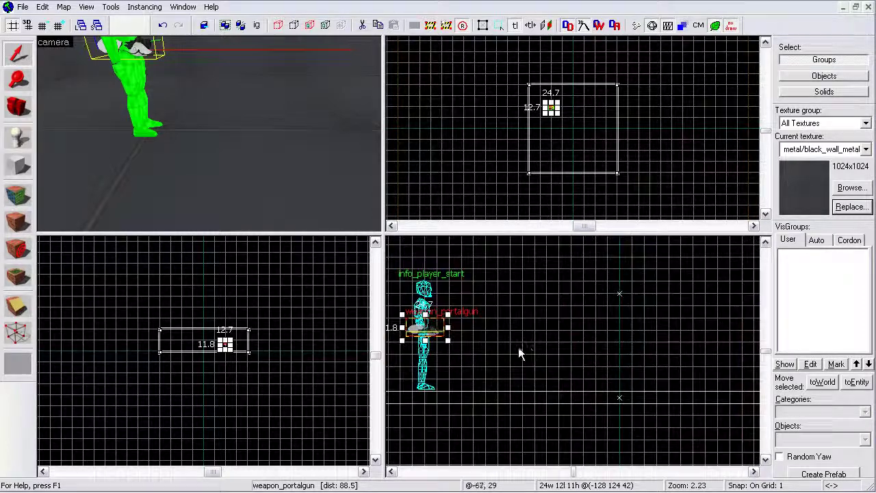
drag(424, 326, 419, 329)
Step: Set the grid snap to 8 and leave nothing selected
key(bracketright)
key(bracketright)
key(bracketright)
key(bracketright)
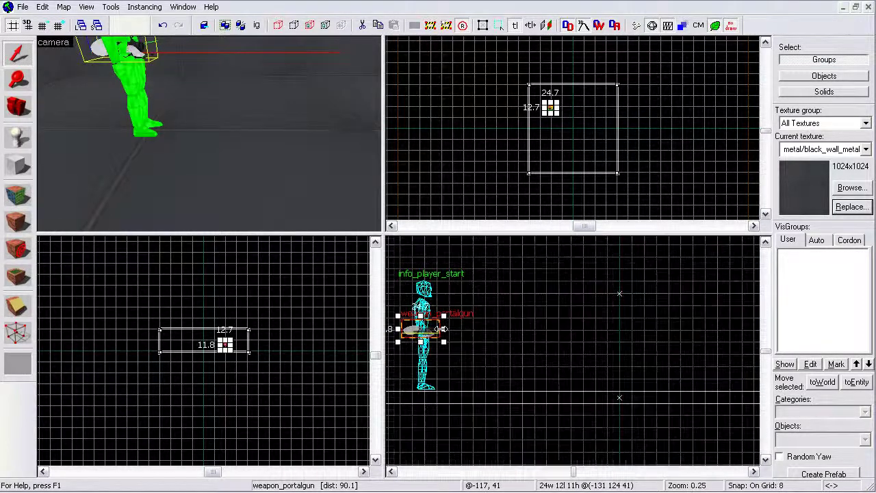
key(bracketleft)
click(280, 161)
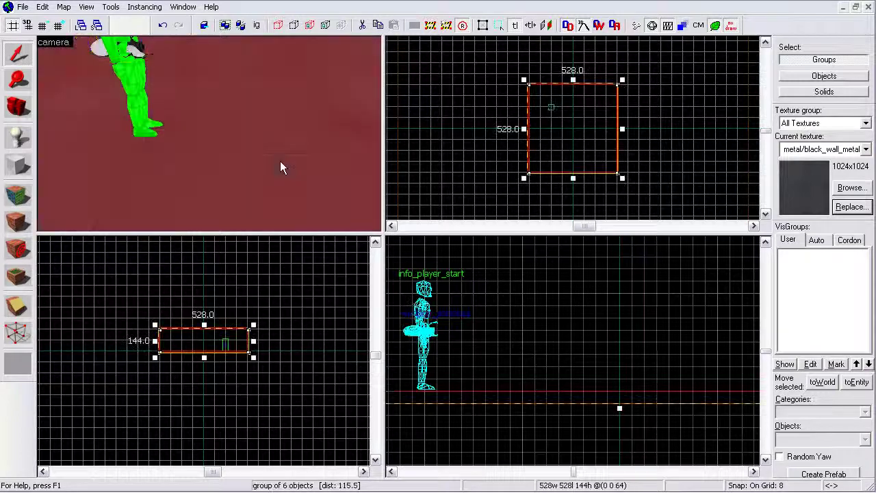
click(451, 103)
Step: Inspect the player start and portal gun from several sides in the camera view, and select the hollowed room
key(z)
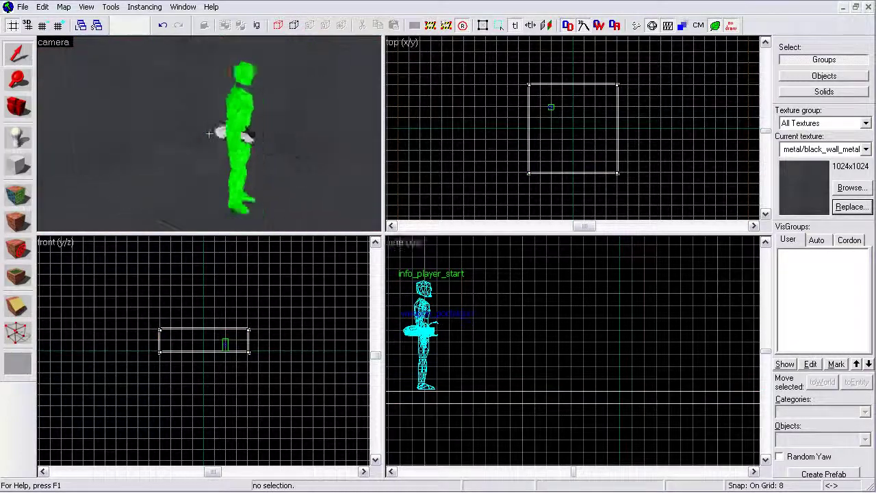
key(w)
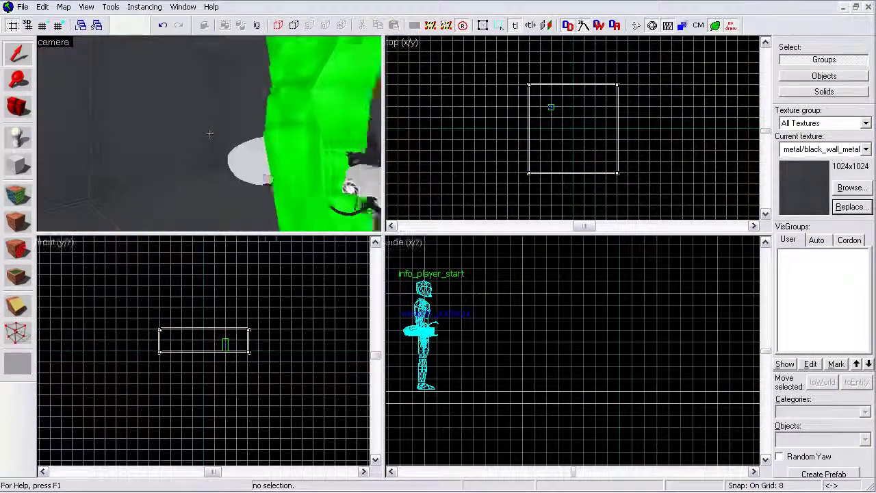
key(s)
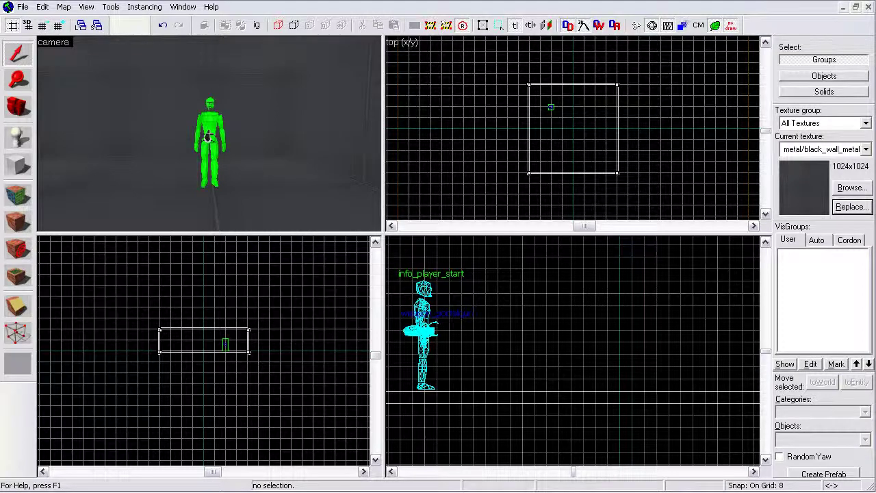
key(w)
key(w)
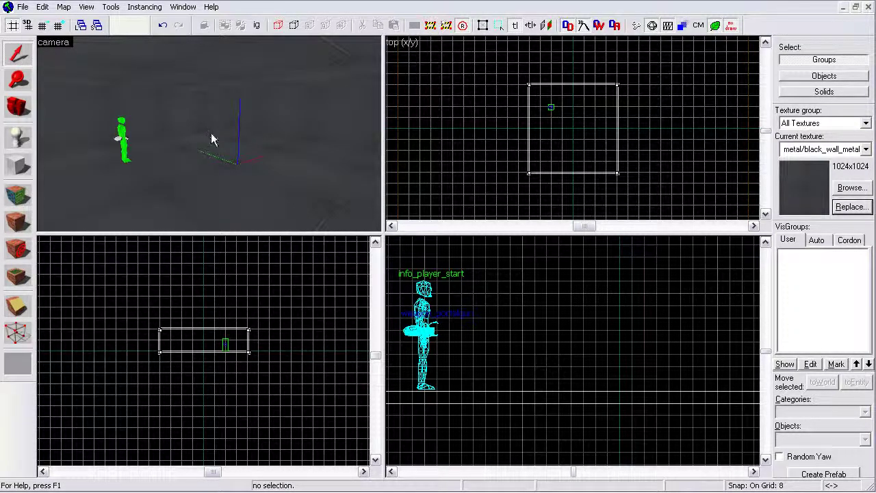
click(194, 130)
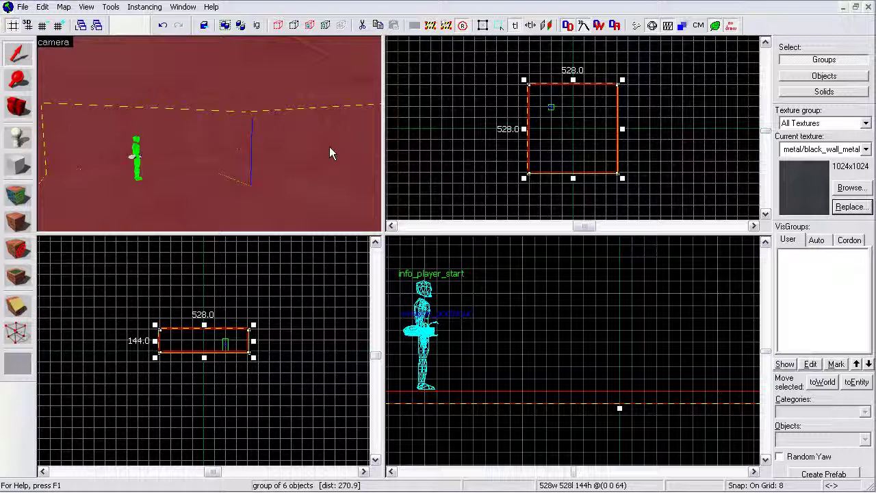
Step: Ungroup the hollowed room into separate solids and select only the wall nearest the player start
right_click(557, 130)
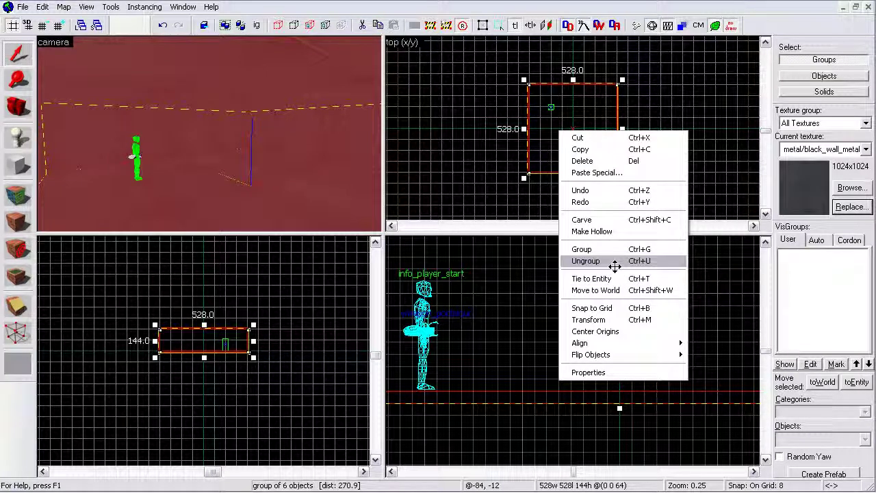
click(616, 261)
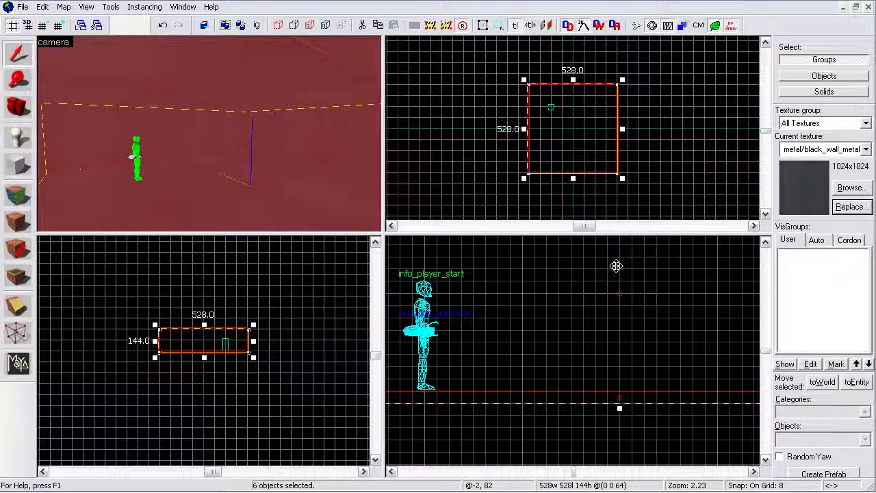
click(462, 152)
click(195, 139)
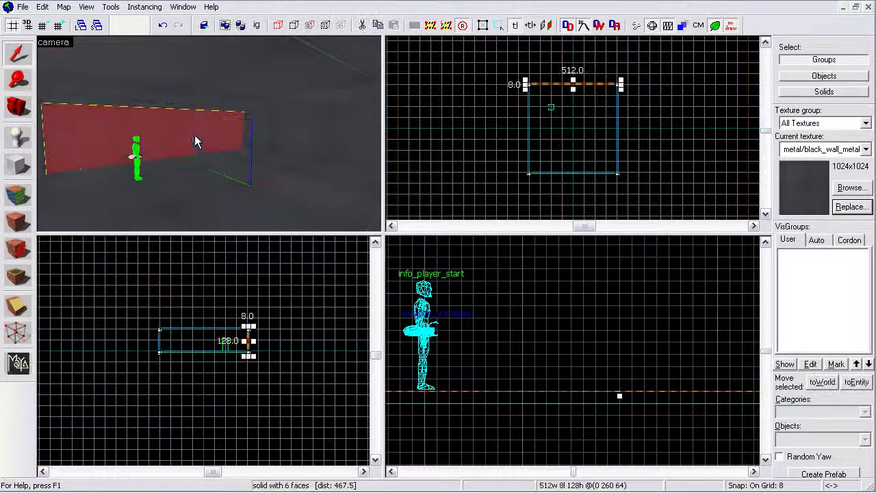
Step: Select the ceiling and the wall nearest the player start individually, viewing the object properties and closing them without changes
click(455, 165)
key(z)
key(w)
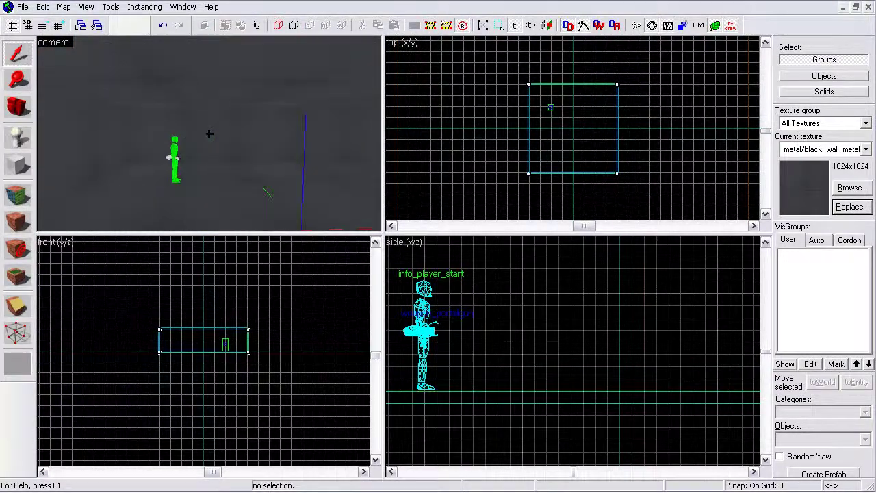
click(209, 135)
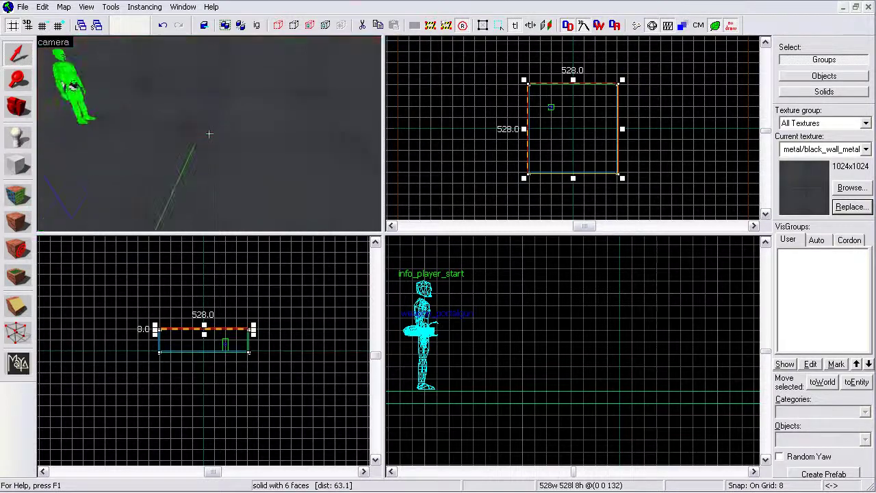
key(alt+Return)
click(525, 416)
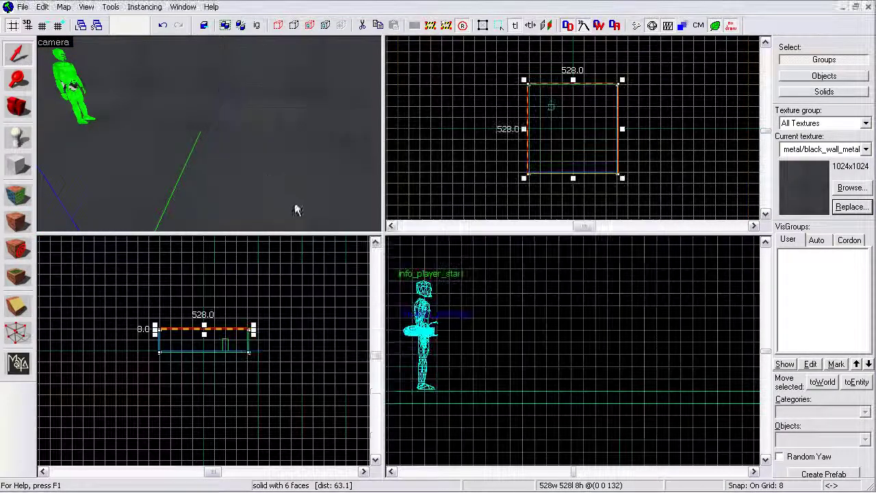
click(293, 203)
click(240, 91)
key(alt+Return)
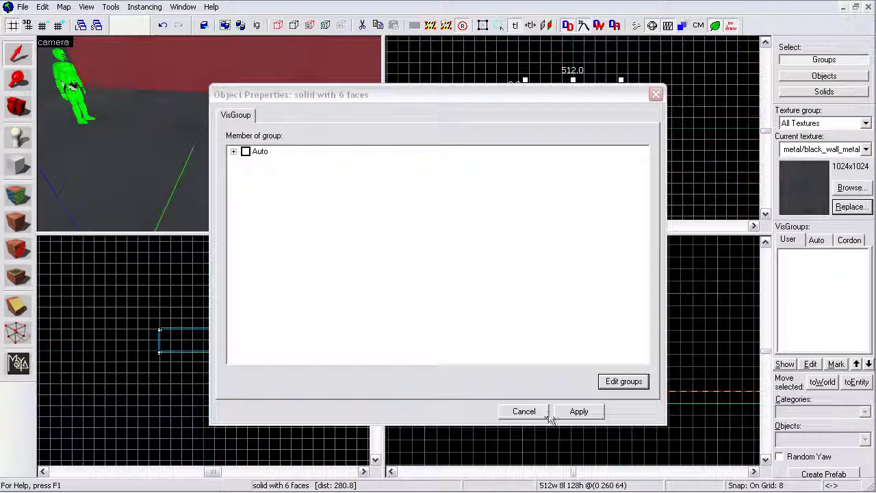
click(536, 415)
Step: Shorten the selected wall by 8 units to 504 at one end in the top view, opening a corner gap, and deselect it
key(z)
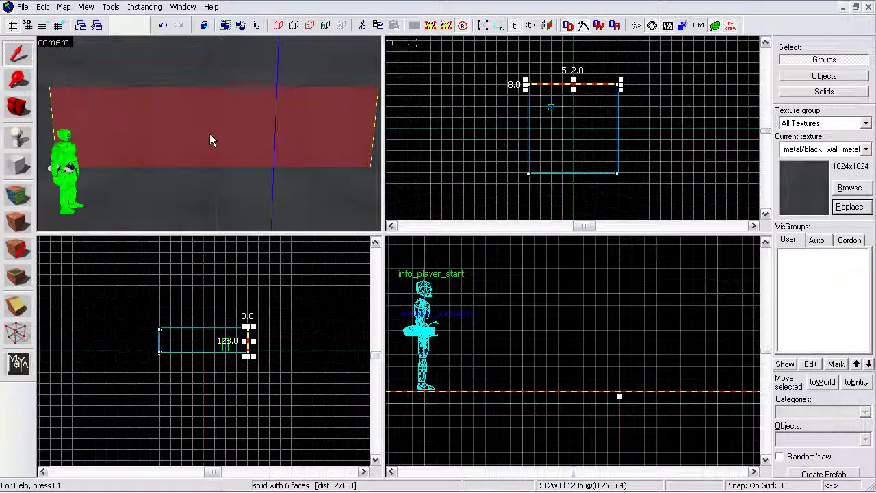
key(z)
scroll(568, 130, up, 10)
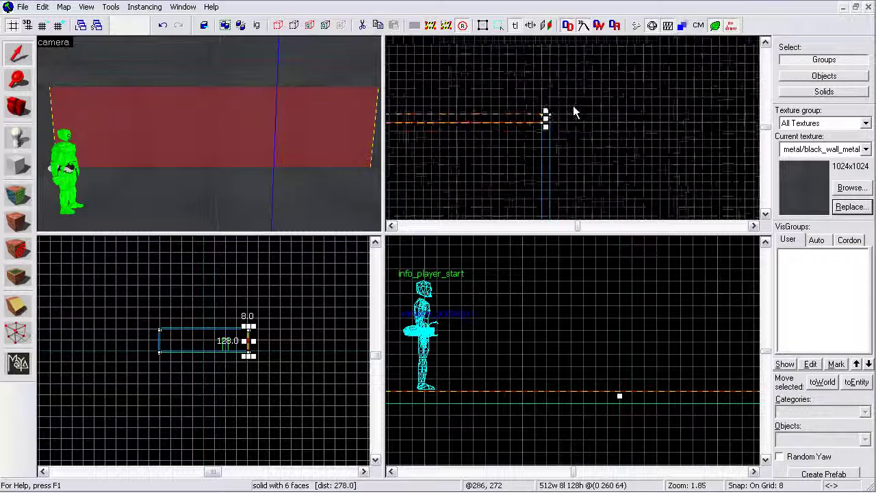
scroll(507, 141, up, 1)
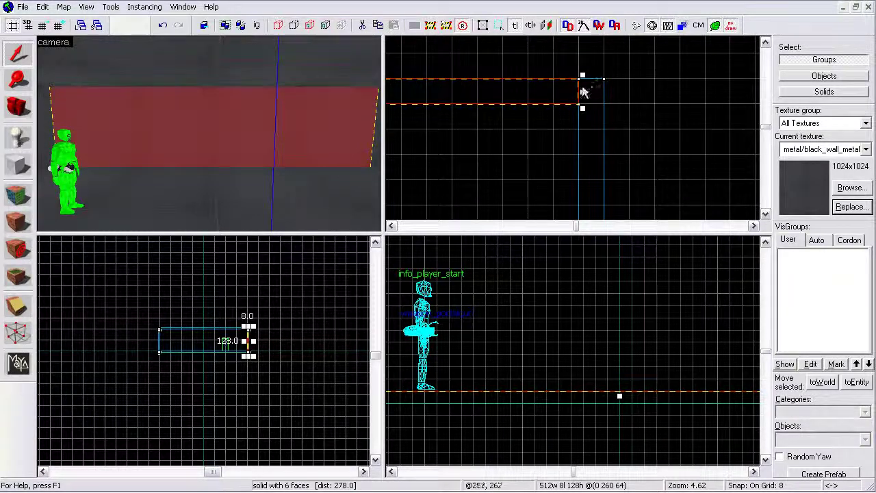
drag(581, 90, 556, 90)
click(624, 137)
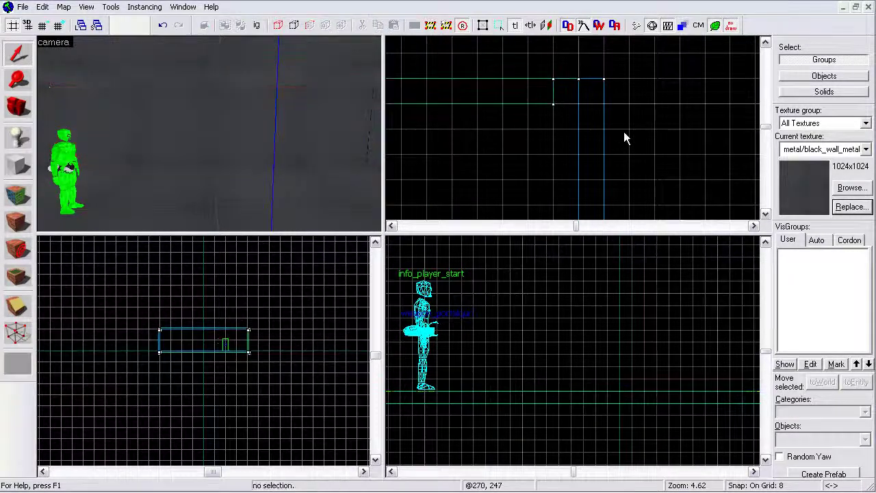
Step: Inspect the corner gap in the camera view, and undo the wall's shortening
key(z)
key(d)
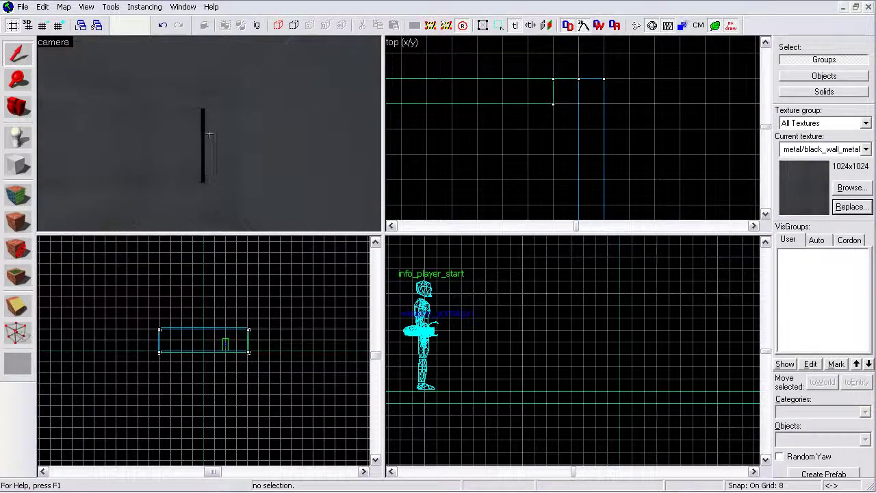
key(w)
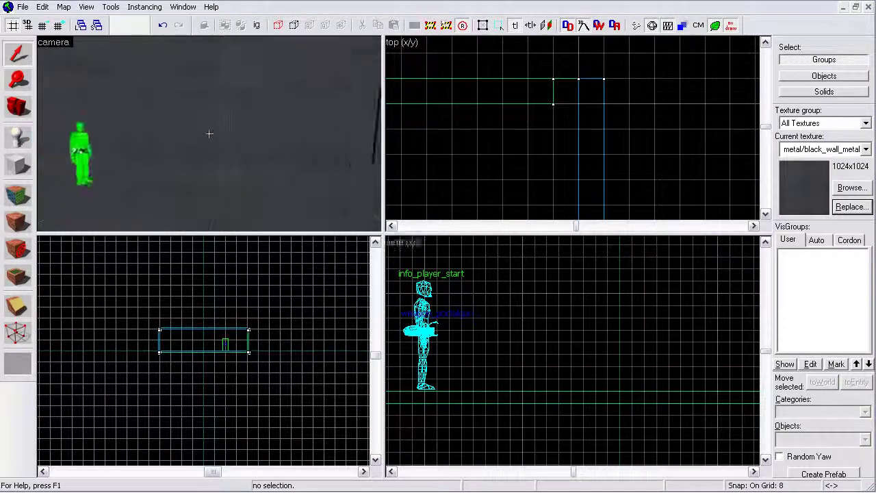
click(209, 134)
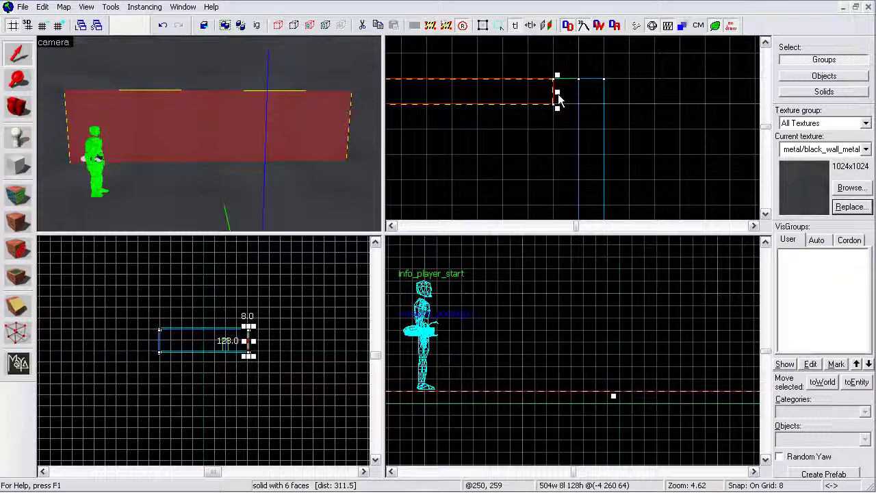
key(Delete)
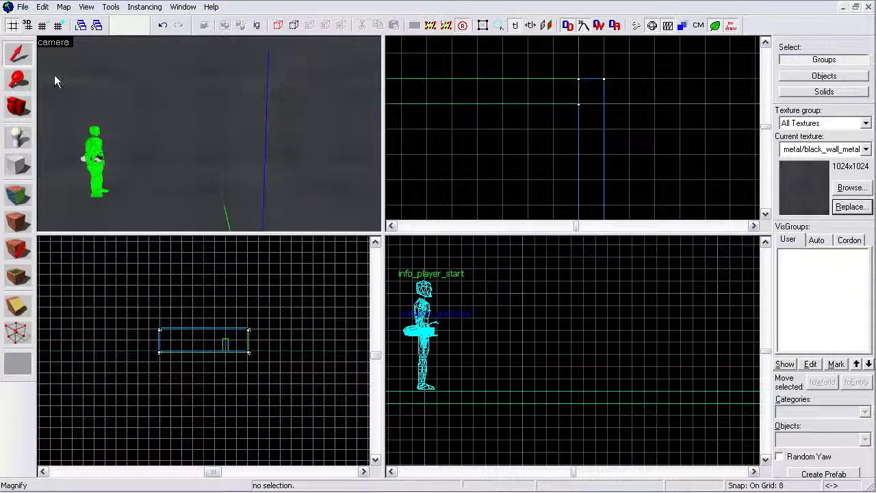
Step: Compile the map with normal BSP, VIS and RAD, not running the game afterward and waiting for a keypress when done
click(23, 7)
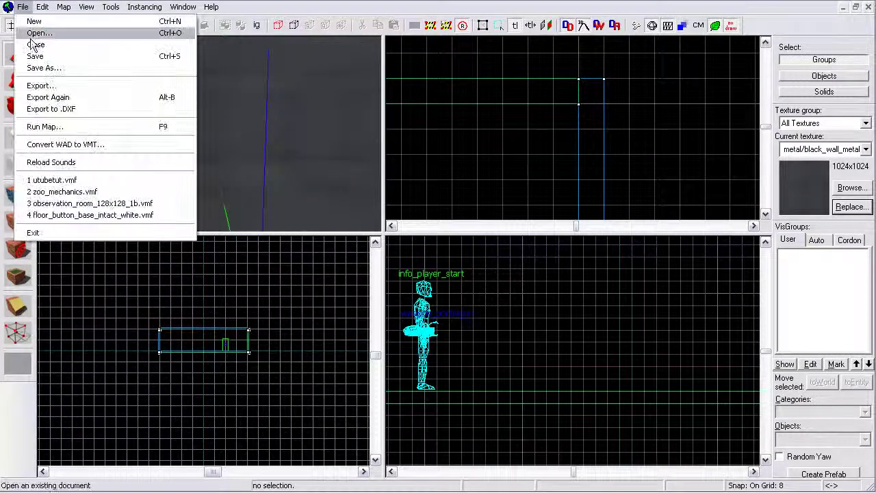
click(51, 127)
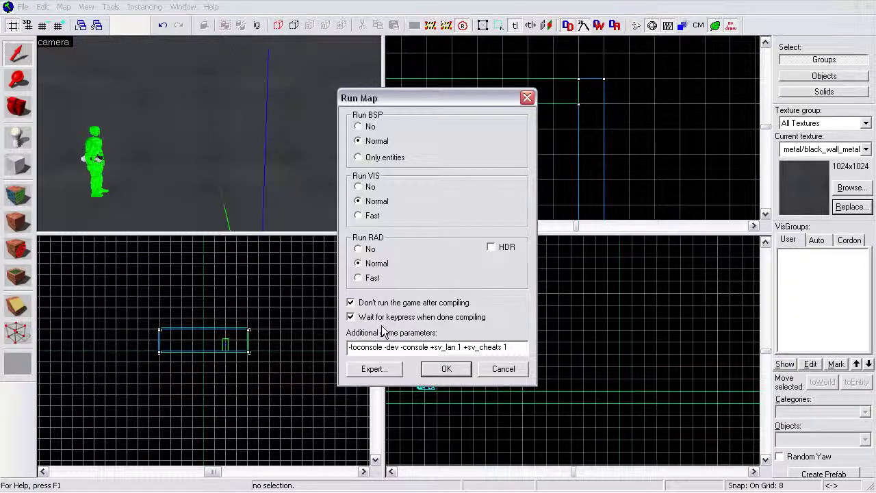
click(350, 303)
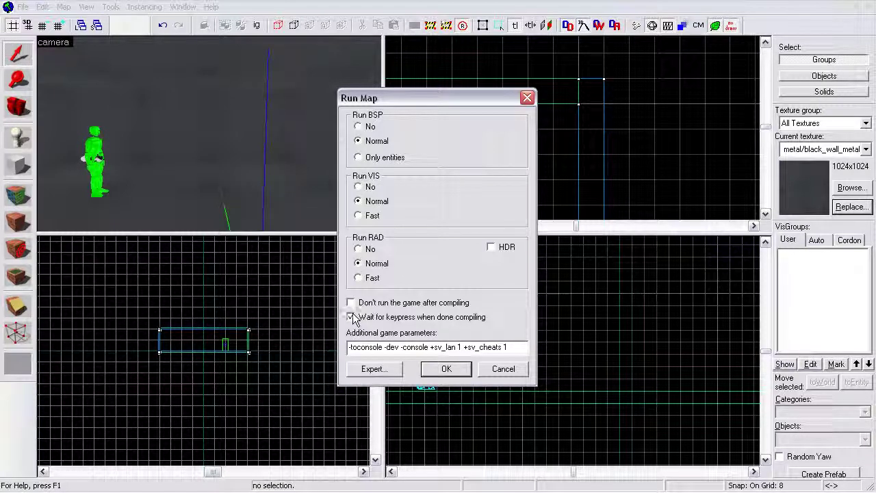
click(350, 317)
drag(521, 351, 187, 322)
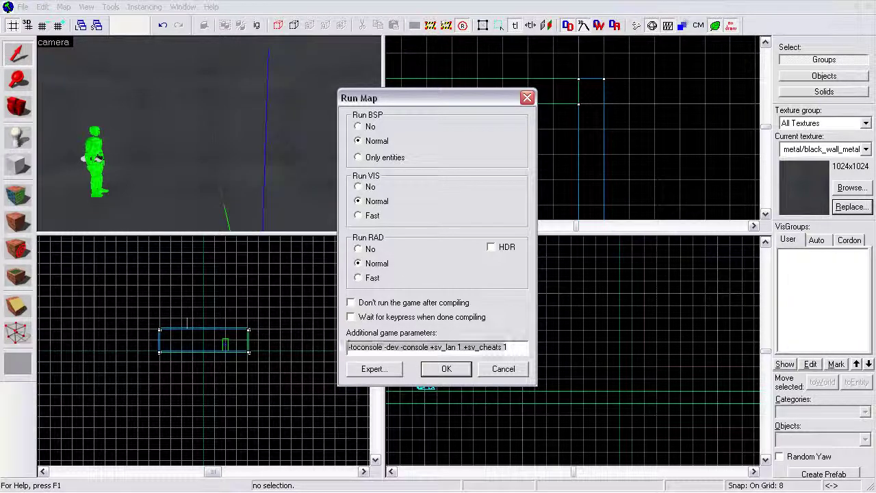
click(352, 304)
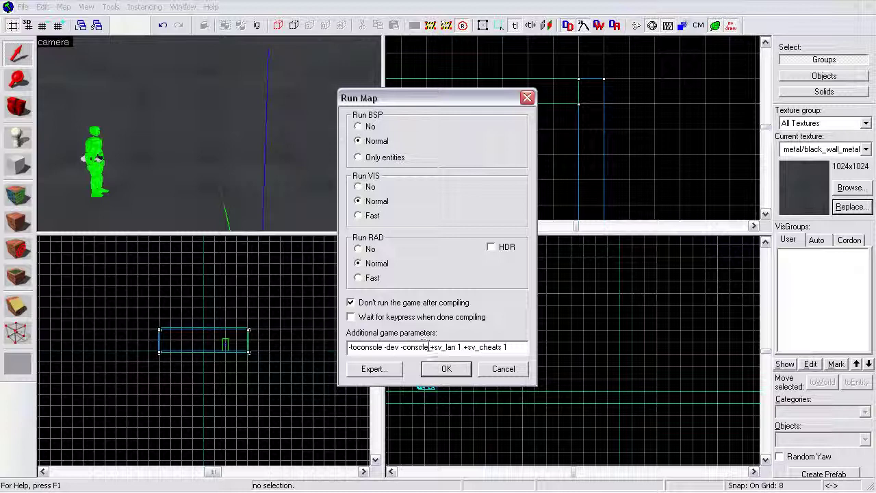
click(351, 317)
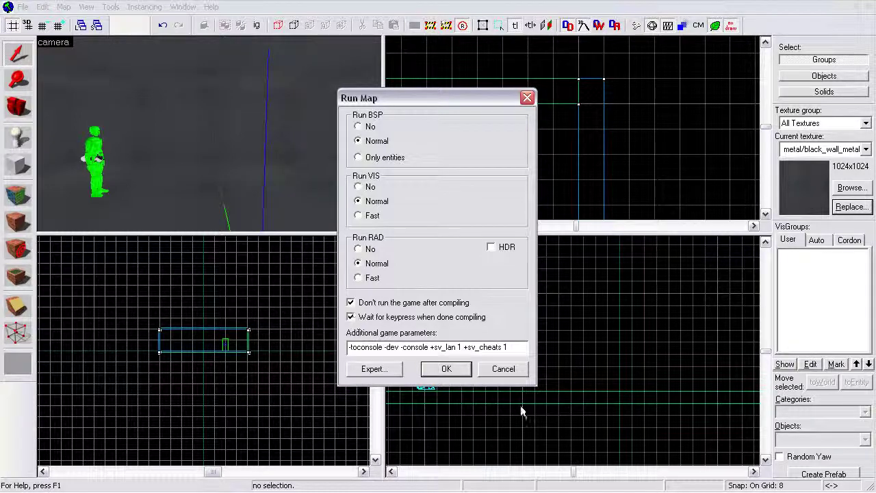
click(431, 371)
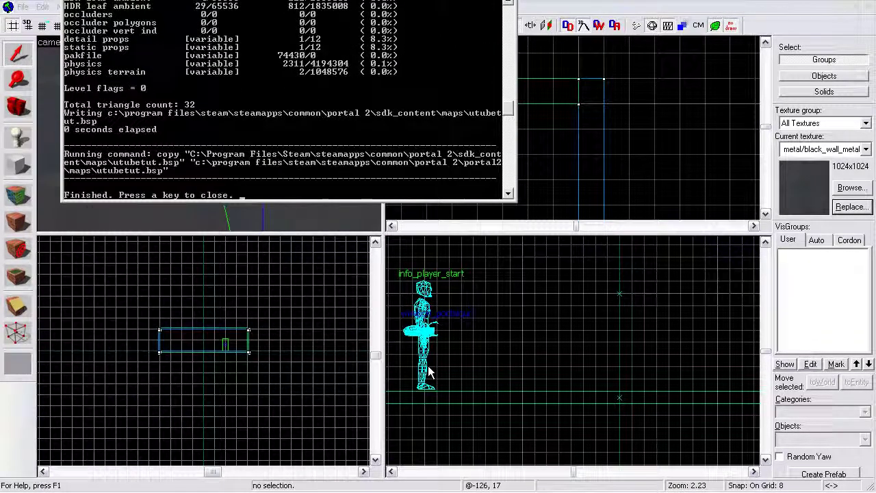
Step: Examine the compile log of the sealed room and close its window
drag(465, 0, 511, 111)
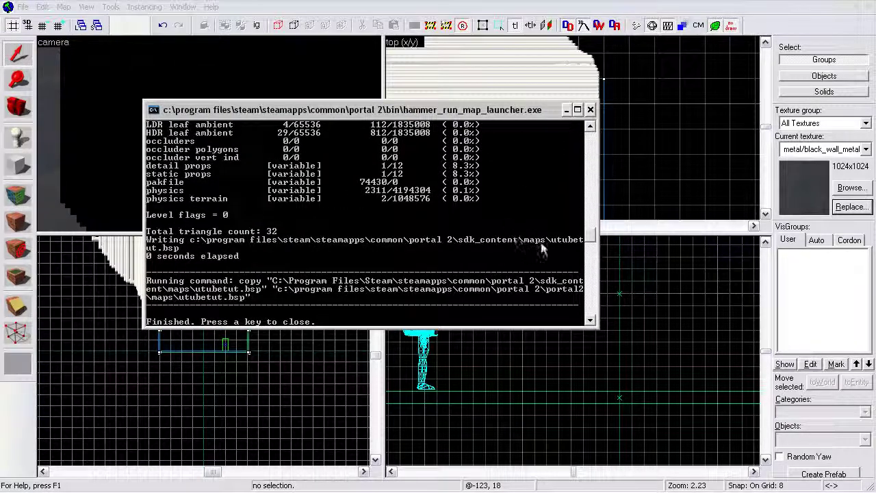
drag(589, 229, 603, 256)
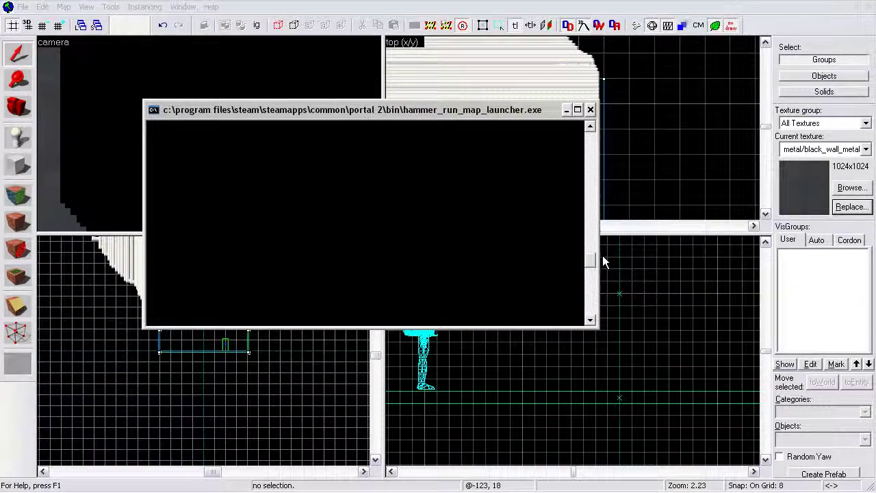
click(590, 110)
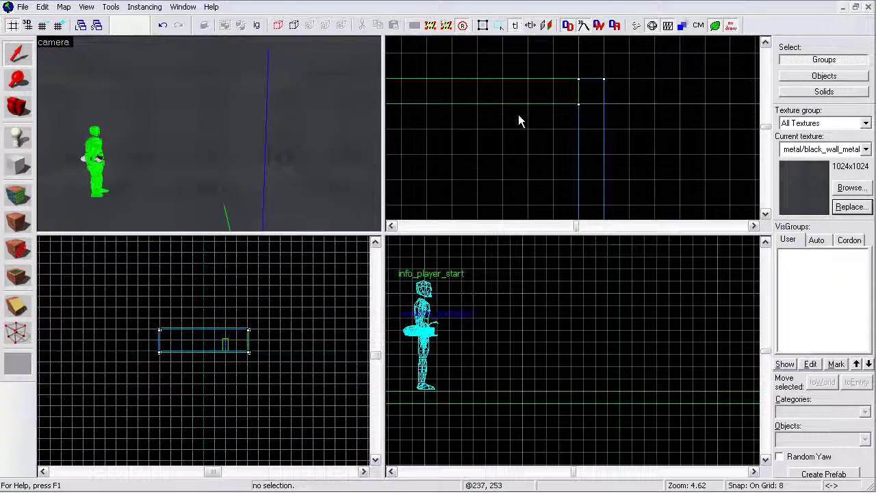
Step: Shorten the wall nearest the player start by 8 units at one end in the top view and check the corner gap in the camera view
click(273, 126)
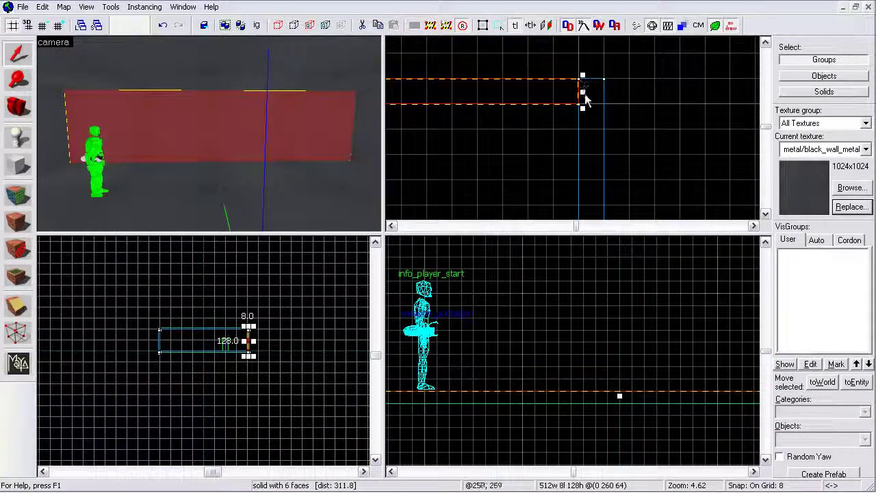
drag(582, 91, 560, 90)
click(664, 114)
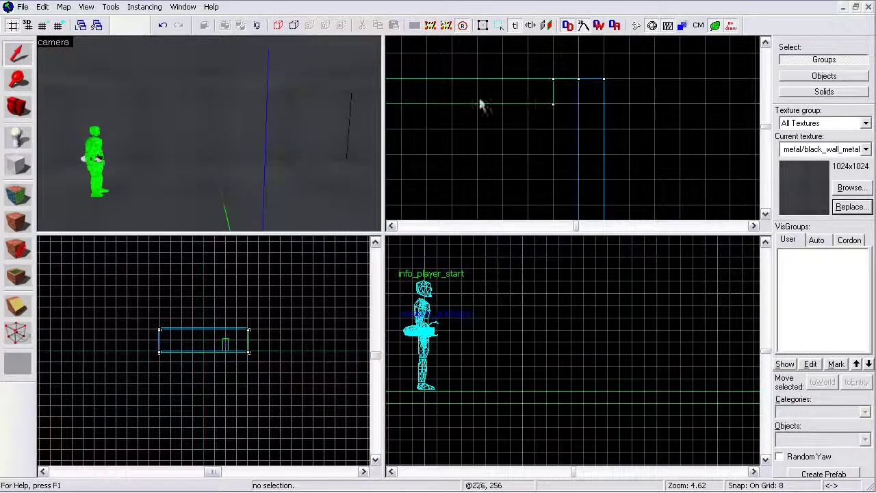
key(d)
key(z)
key(w)
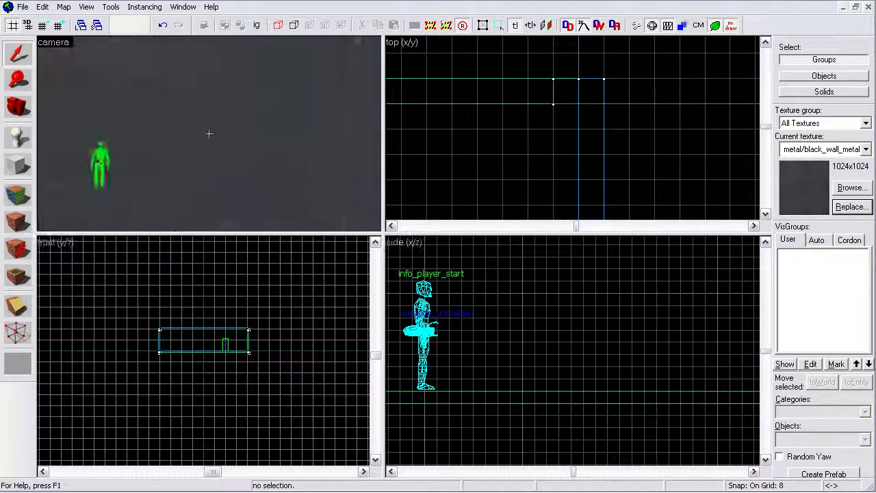
key(s)
key(z)
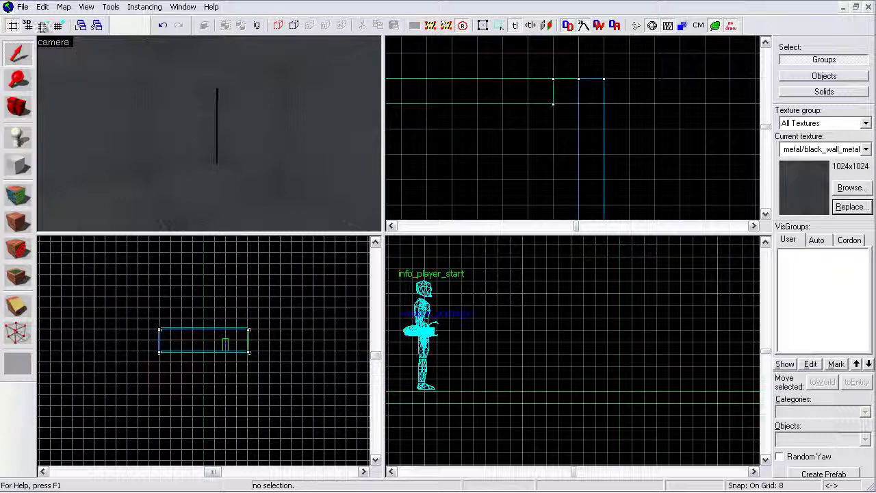
Step: Recompile the map with the existing run settings and examine the compile log for leak errors
click(23, 7)
click(69, 124)
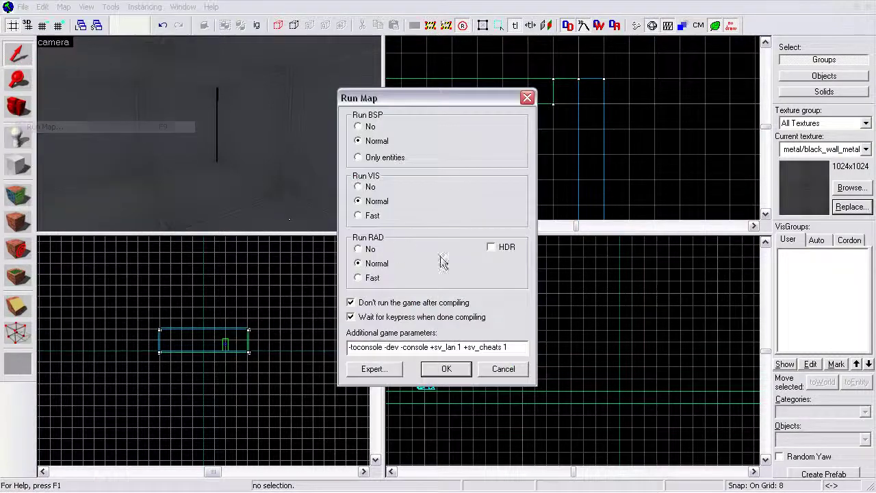
click(446, 368)
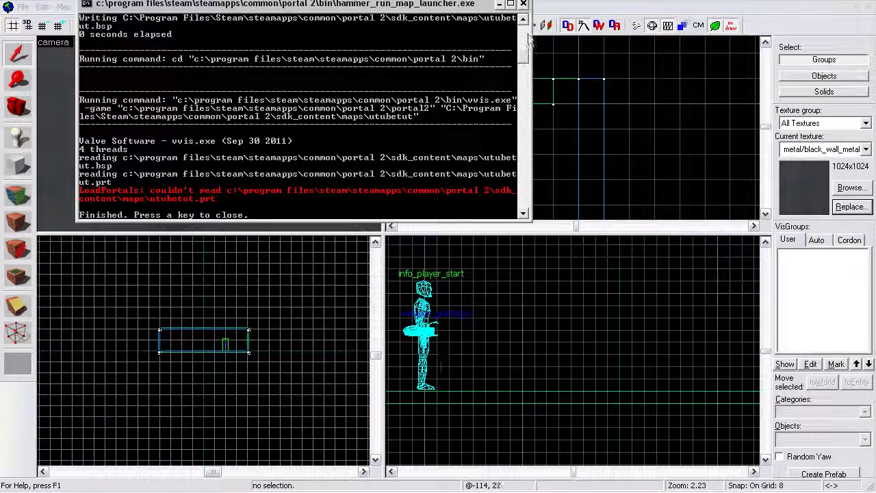
scroll(531, 48, up, 7)
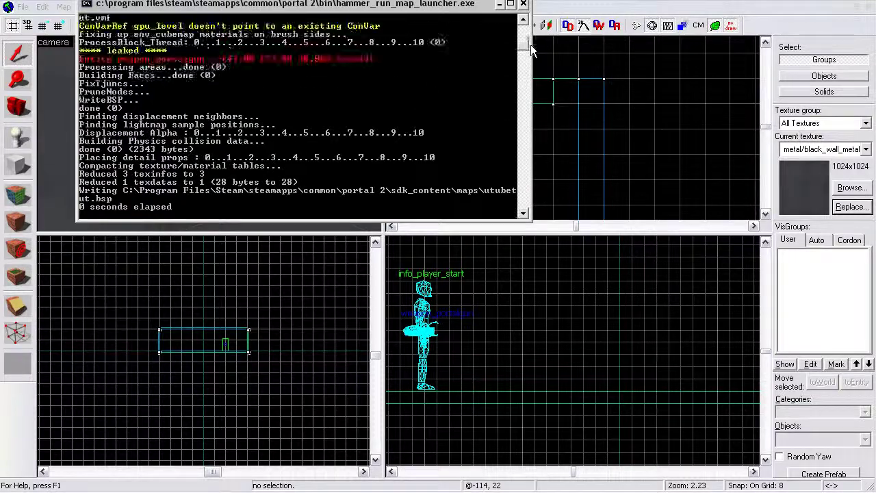
mouse_move(531, 46)
mouse_down()
mouse_move(527, 108)
mouse_move(531, 44)
mouse_up()
click(524, 5)
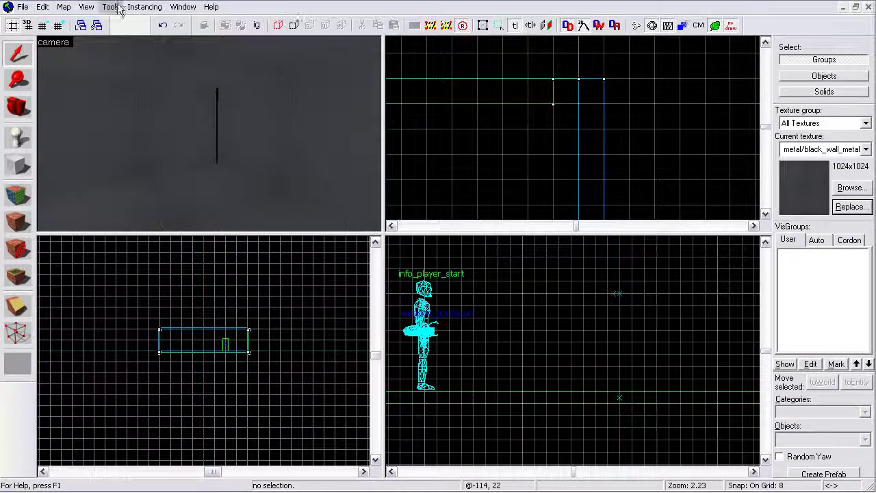
Step: Load the map's default pointfile, utubetut.lin, to trace the leak path
click(65, 8)
click(75, 139)
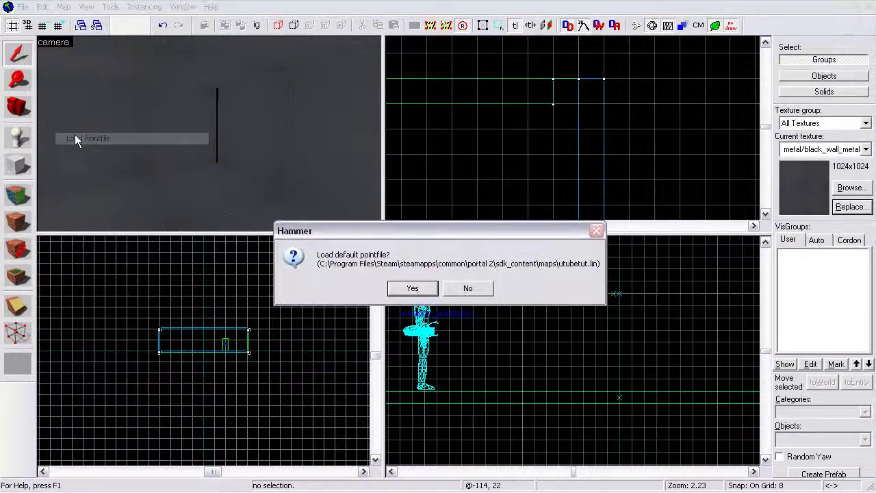
click(402, 286)
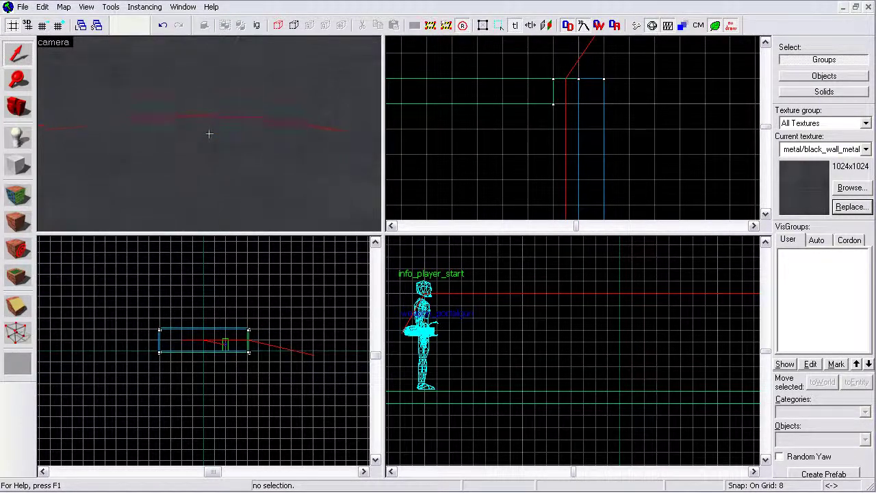
Step: Follow the leak line to the corner gap and plug it from outside with an 8 × 8 × 128 unit block
key(s)
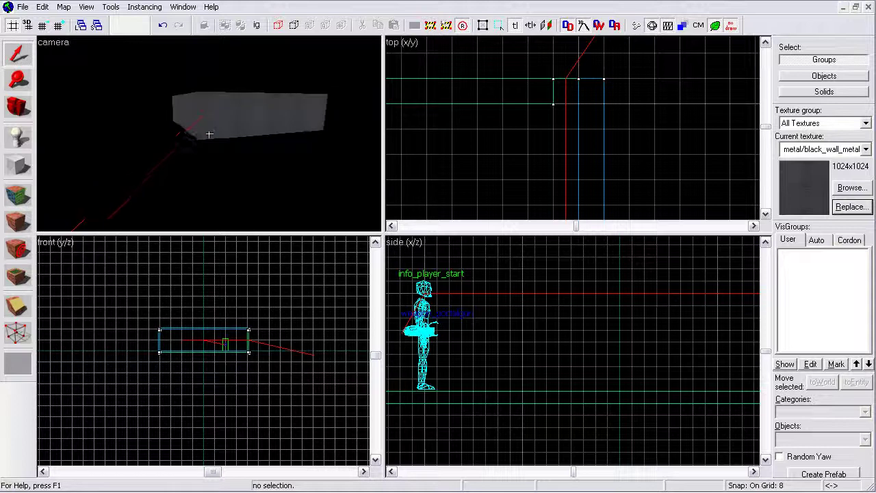
drag(209, 135, 209, 134)
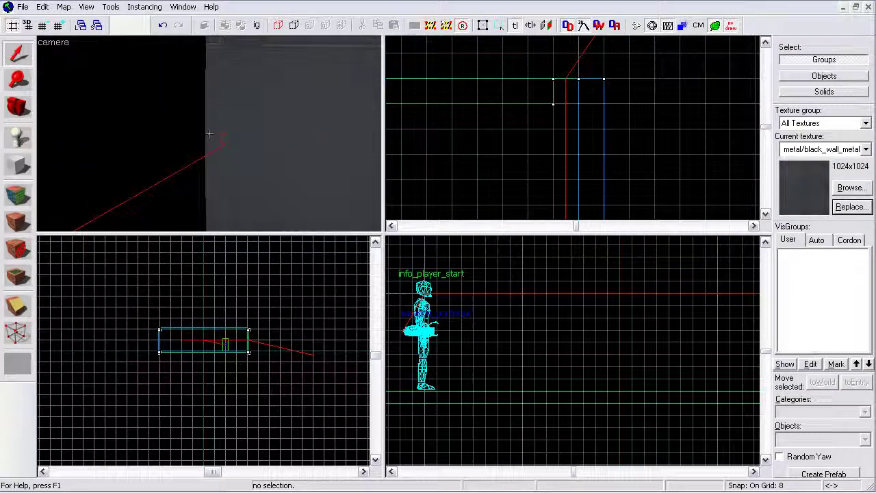
click(18, 165)
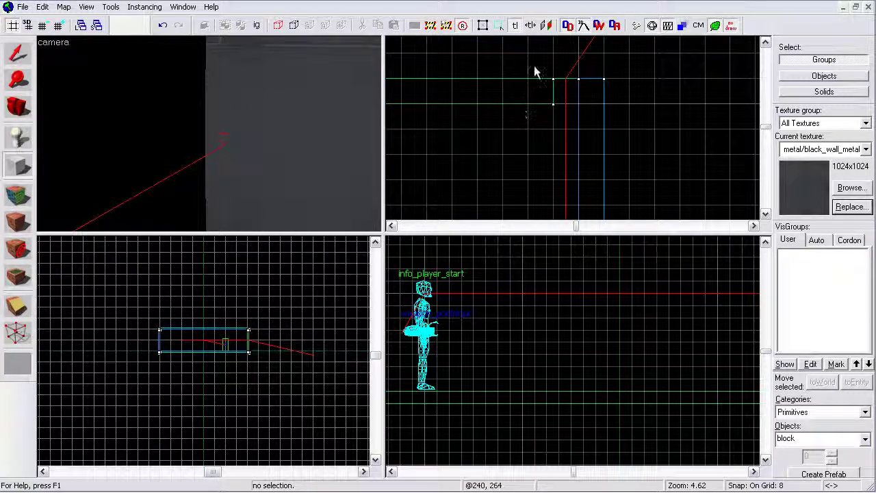
drag(554, 60, 579, 80)
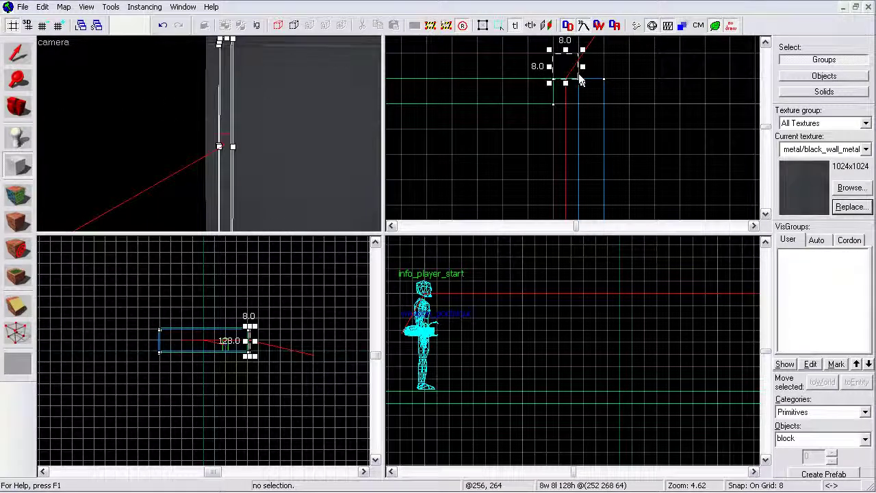
scroll(273, 355, up, 6)
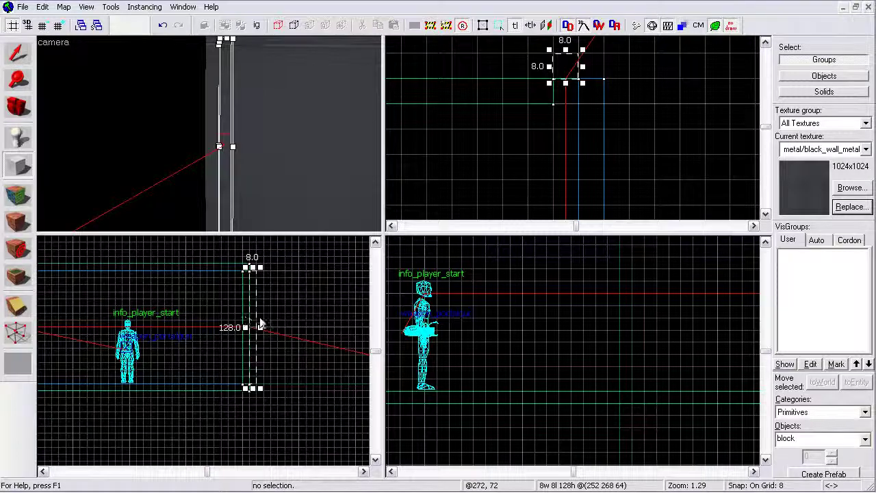
key(Return)
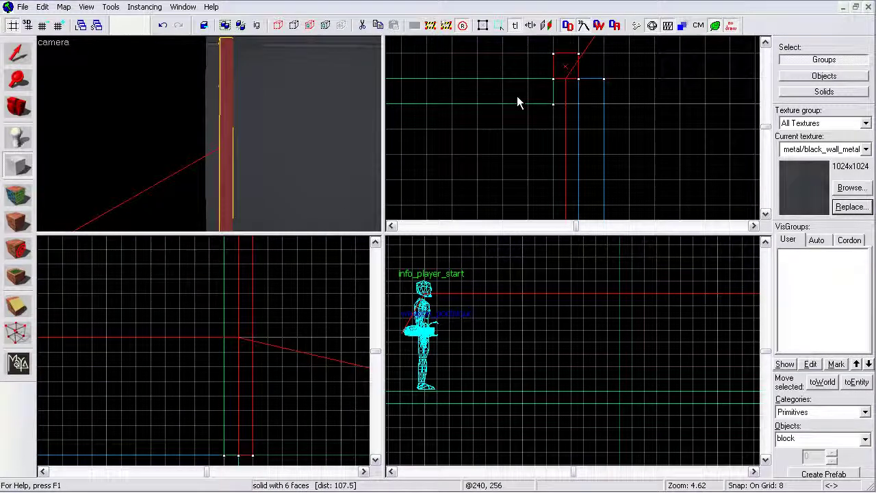
Step: Inspect the plug block from inside the room in the camera view and delete it
scroll(209, 134, up, 2)
scroll(209, 134, down, 4)
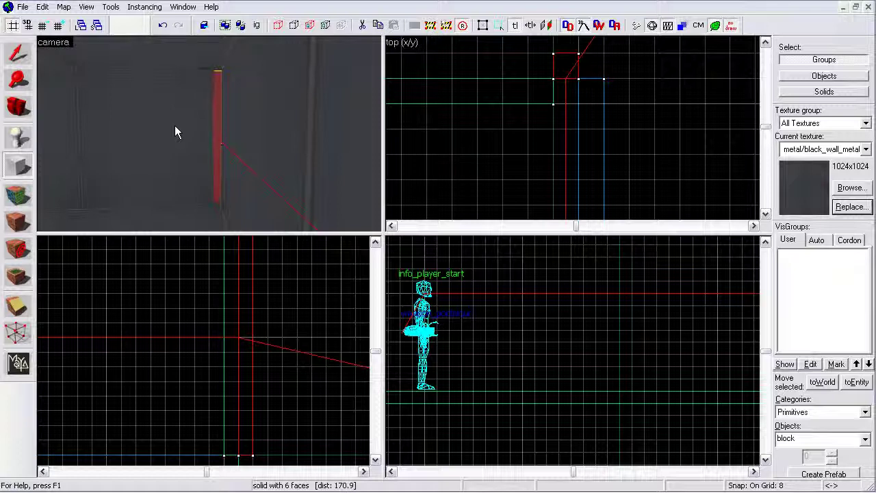
key(z)
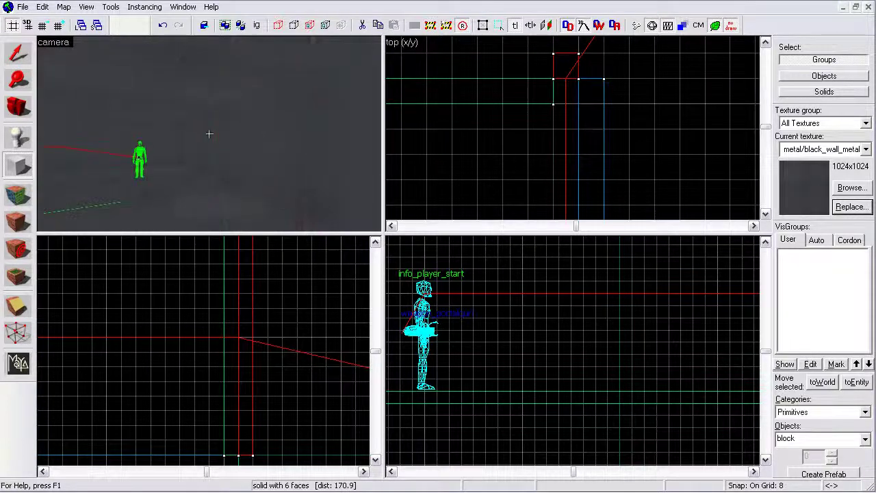
key(w)
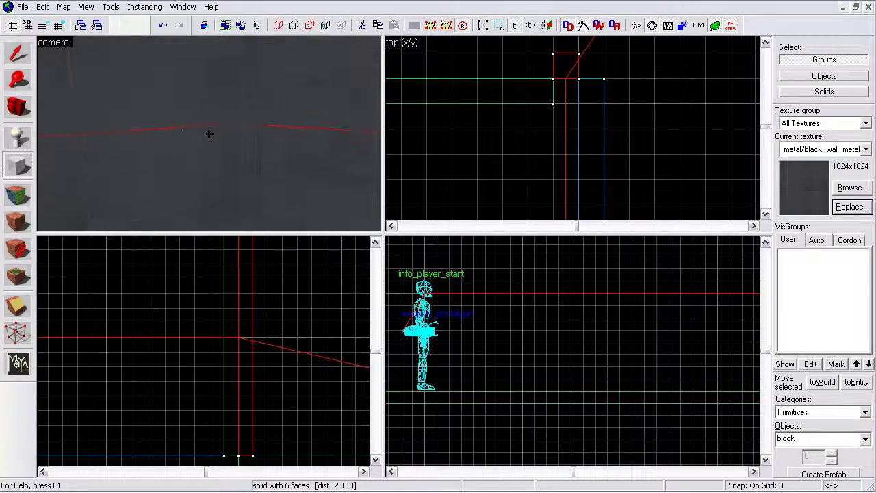
key(z)
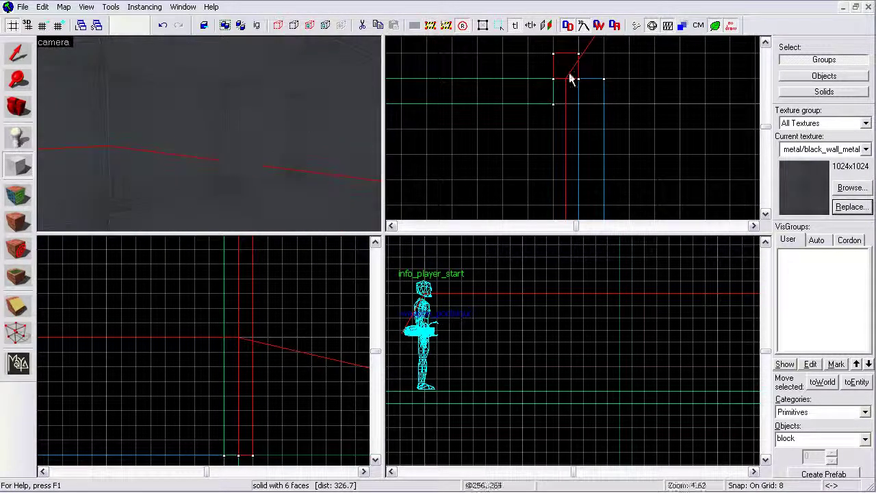
key(shift+s)
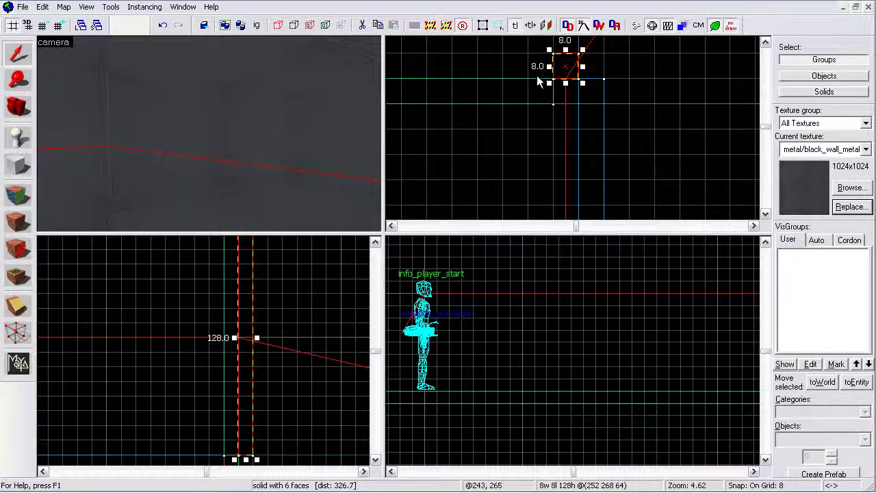
key(Delete)
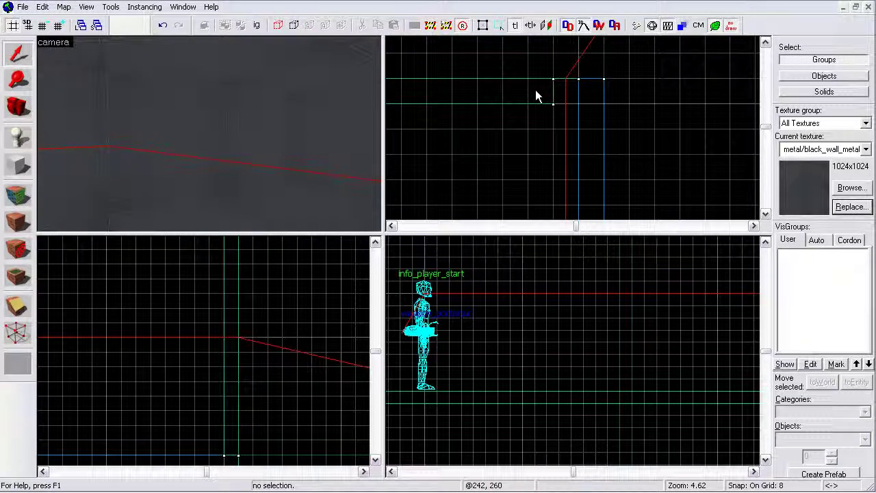
Step: Extend the wall nearest the player start by 8 units so its end meets the side wall at the leaking corner
click(238, 134)
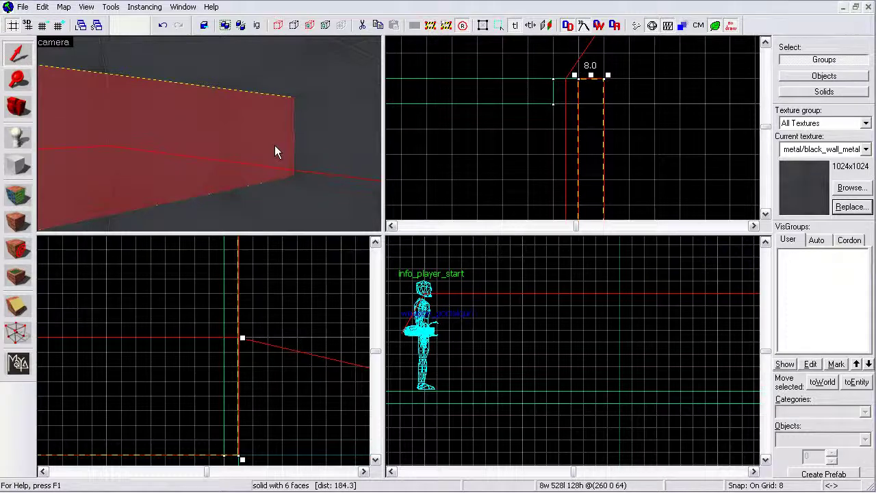
key(z)
key(z)
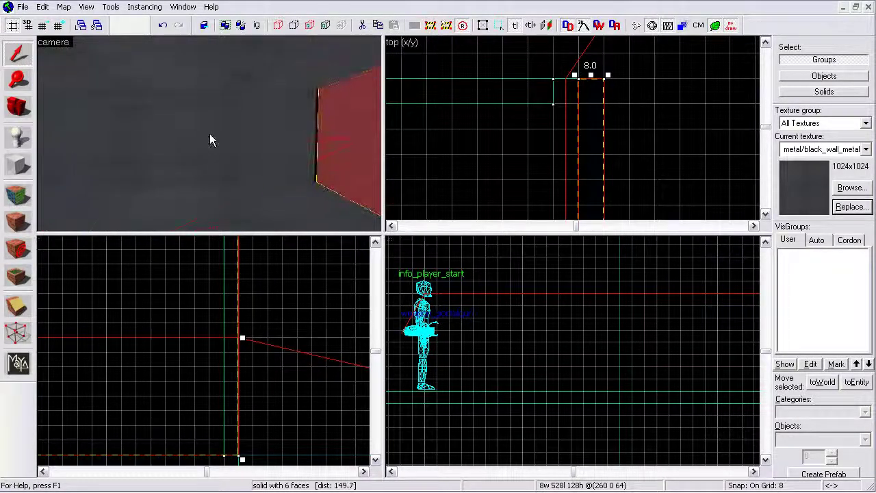
click(210, 135)
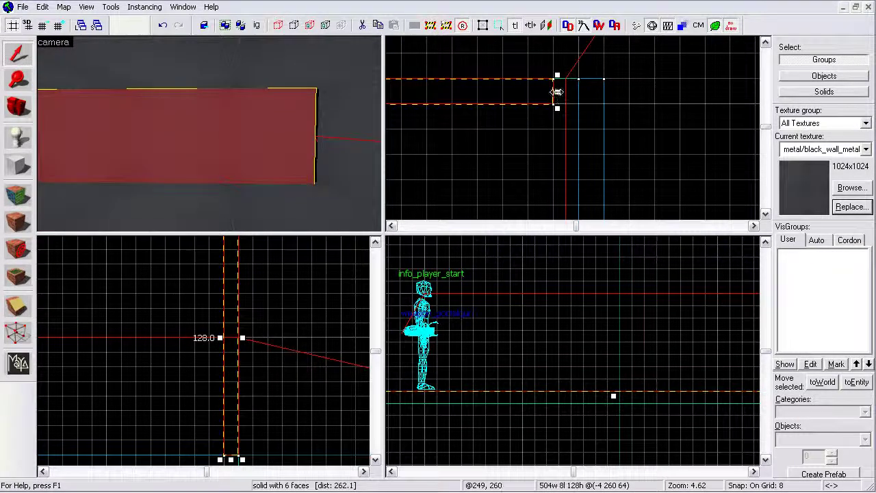
drag(557, 92, 581, 91)
click(628, 94)
Step: Examine the repaired corner and the course of the leak line in the camera and top views
key(z)
key(w)
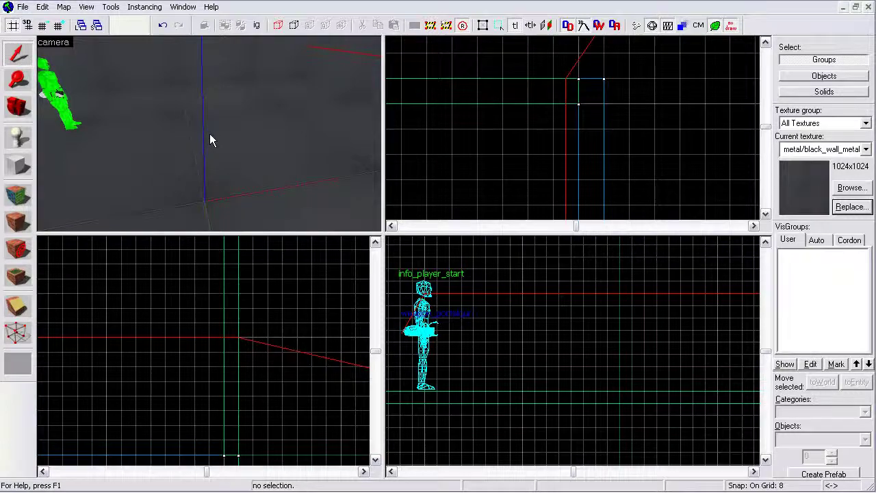
scroll(677, 132, down, 6)
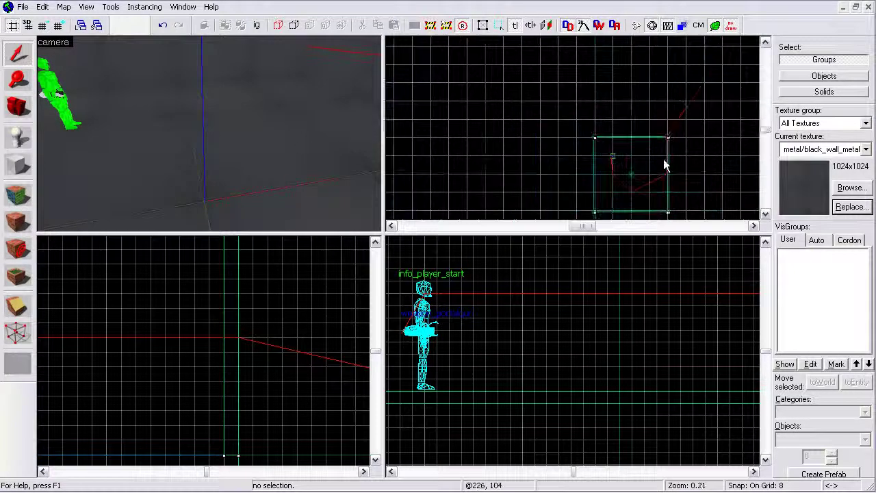
scroll(568, 141, down, 3)
scroll(593, 141, up, 8)
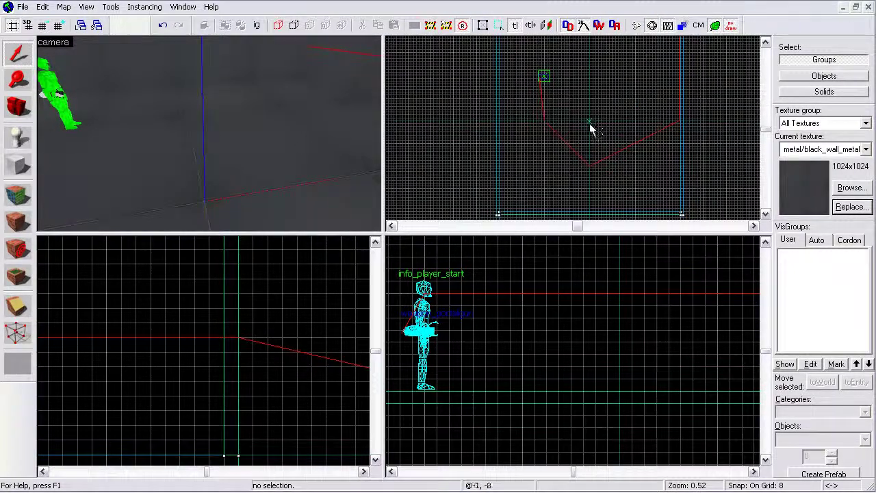
scroll(589, 126, down, 10)
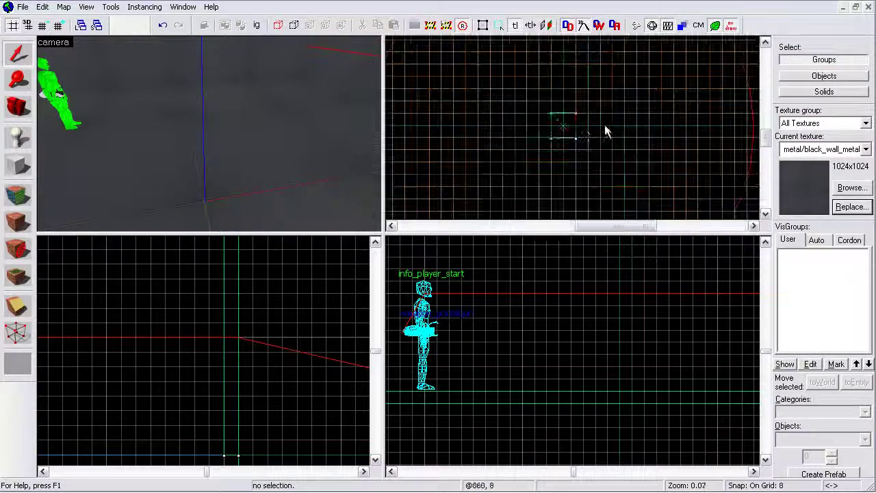
scroll(605, 132, up, 12)
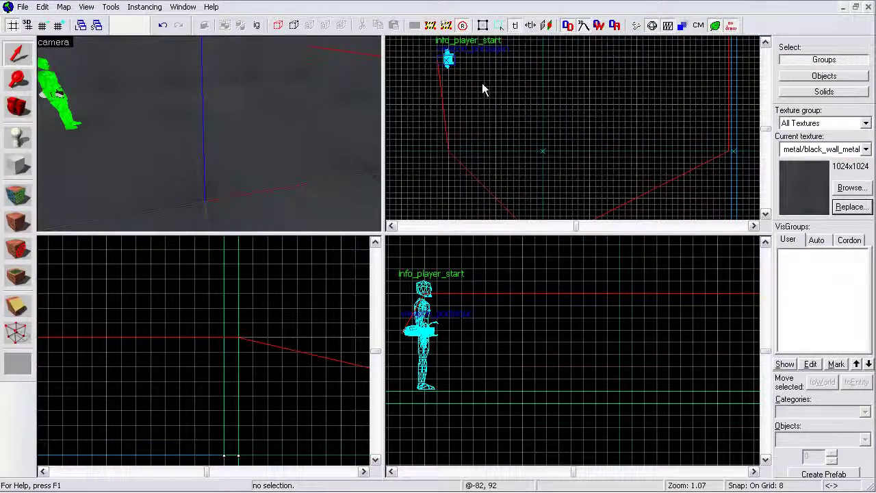
key(z)
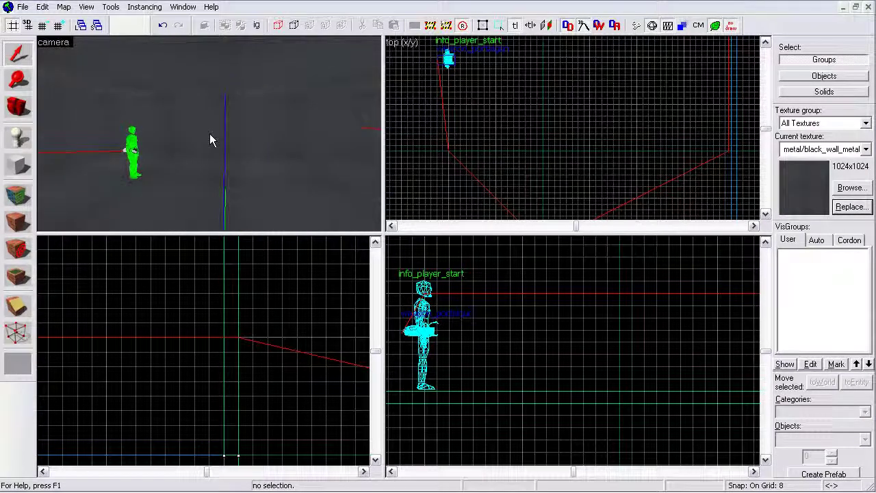
key(w)
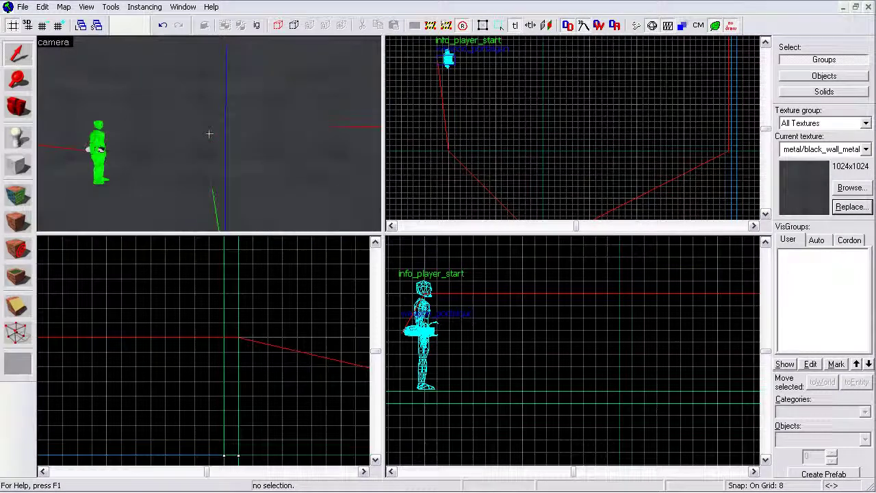
Step: Shorten the wall nearest the player start to 320 units by pulling back its end at the repaired corner
key(z)
click(208, 135)
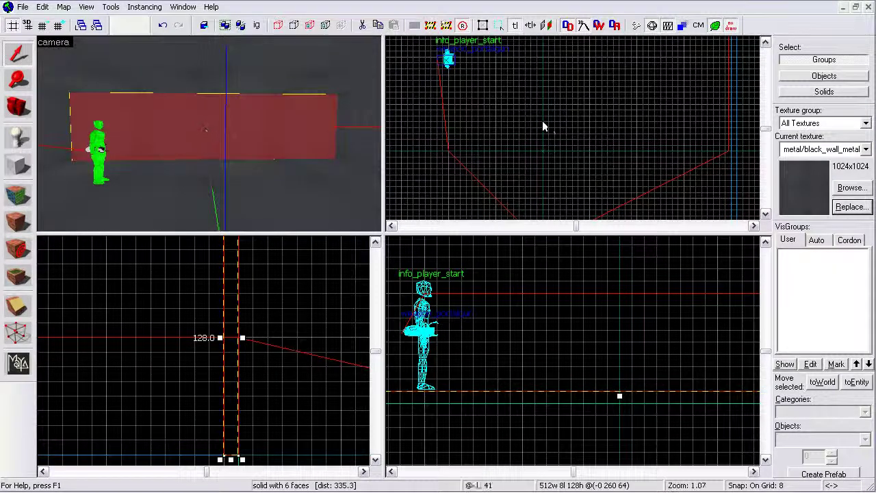
scroll(524, 335, down, 3)
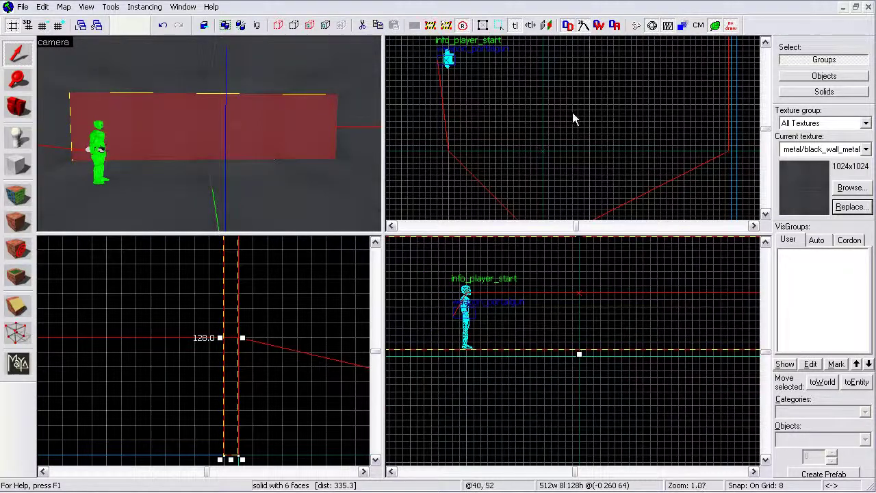
scroll(554, 147, down, 10)
scroll(555, 146, up, 8)
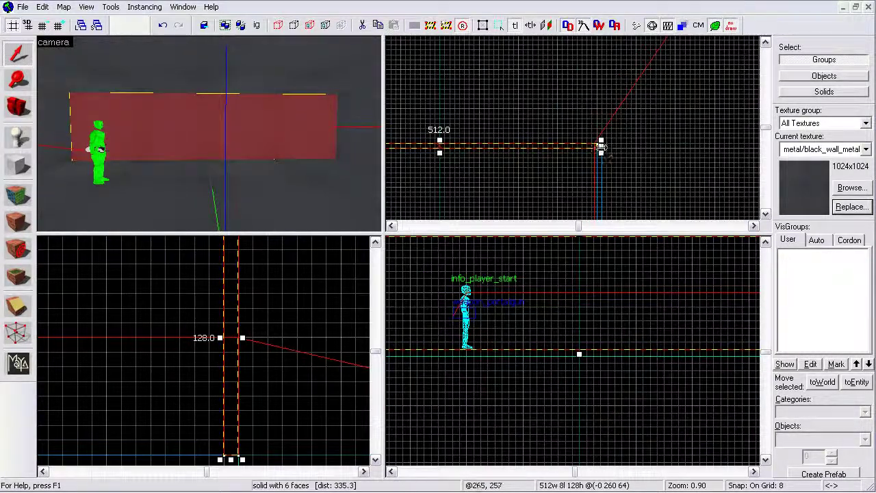
drag(596, 145, 482, 147)
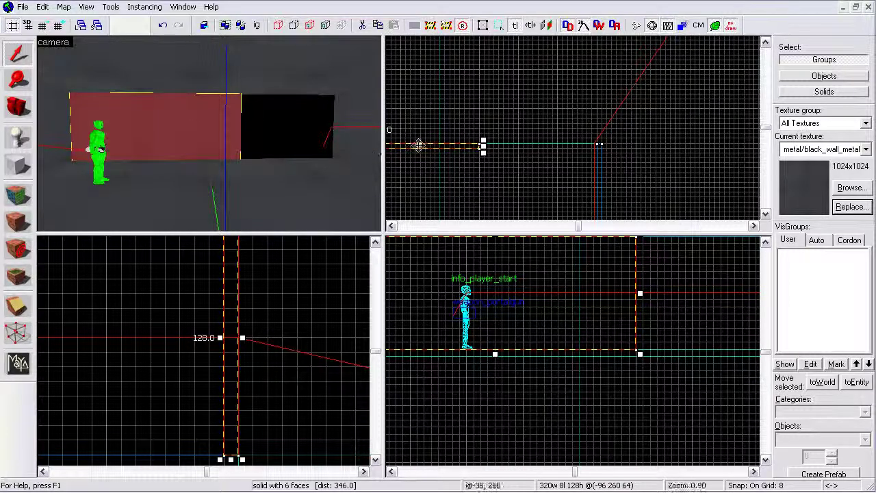
Step: Duplicate the 320-unit wall and line the copy up against the side wall at the repaired corner
mouse_move(416, 144)
mouse_down()
mouse_move(552, 145)
mouse_move(491, 146)
mouse_up()
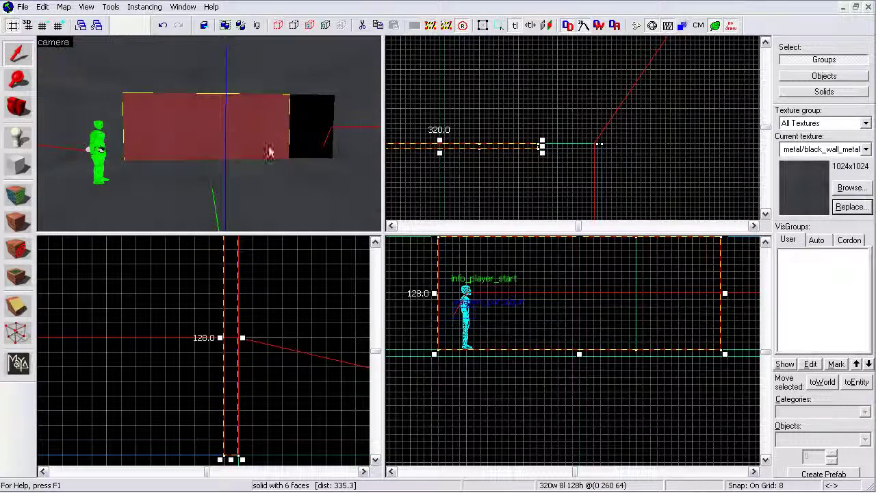
drag(439, 140, 498, 141)
scroll(633, 157, up, 4)
scroll(552, 133, up, 6)
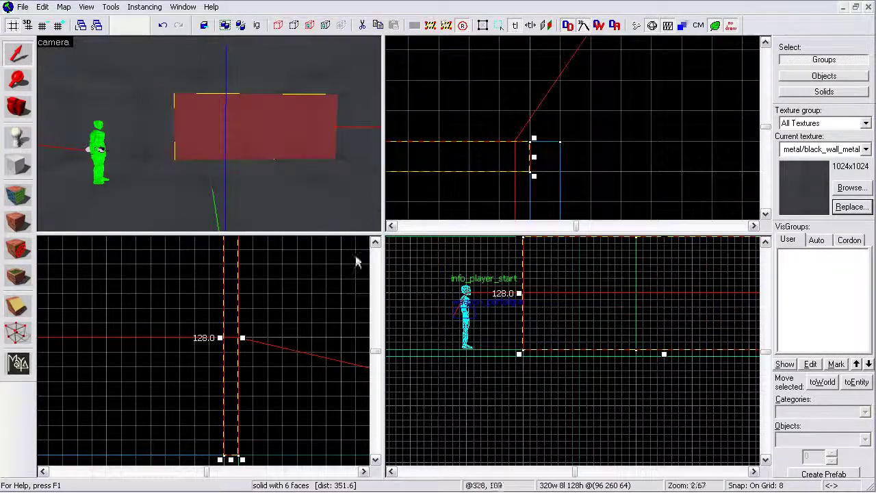
scroll(737, 88, down, 3)
scroll(616, 130, up, 8)
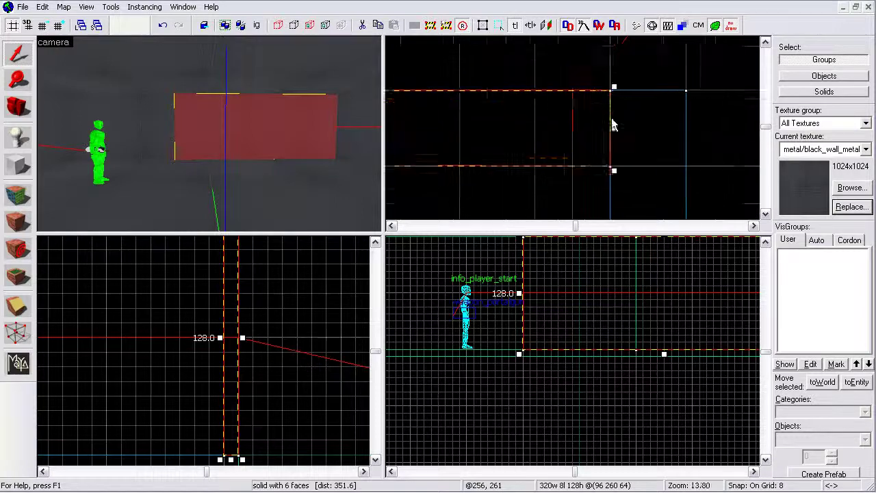
Step: Shorten the copied wall to 160 units from its inner end, leaving a doorway between the two wall pieces
scroll(629, 123, down, 14)
scroll(504, 121, up, 3)
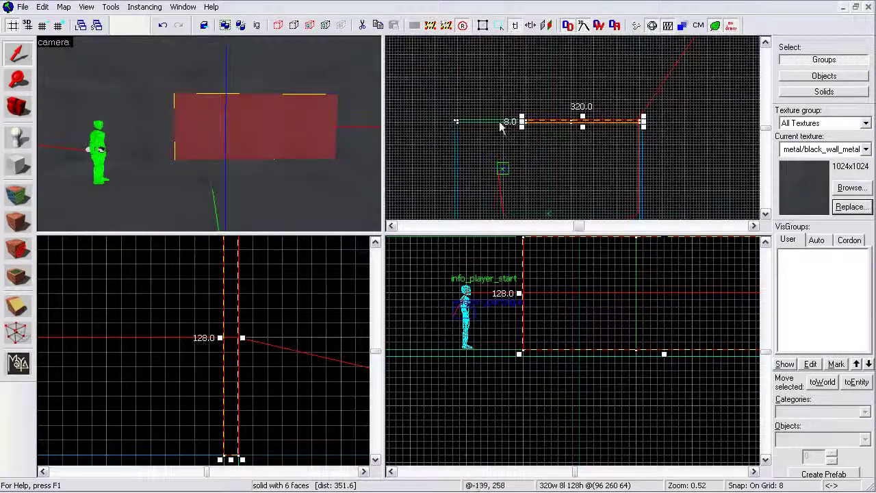
click(490, 116)
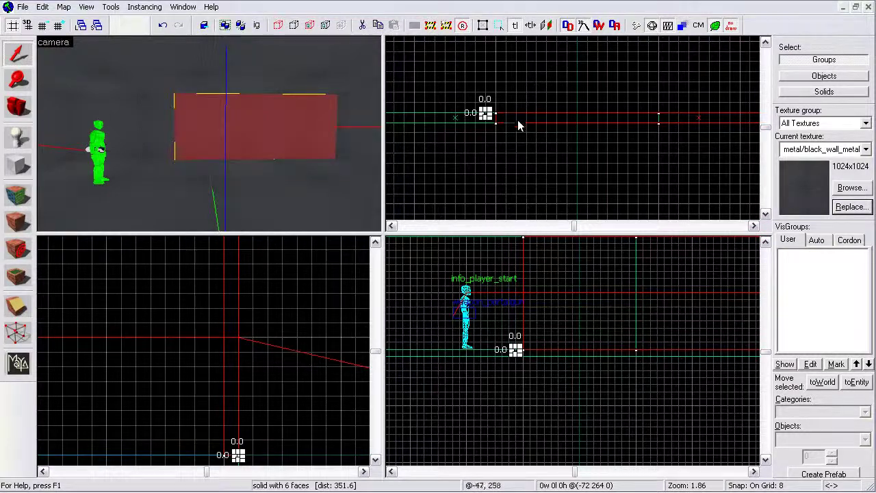
click(225, 154)
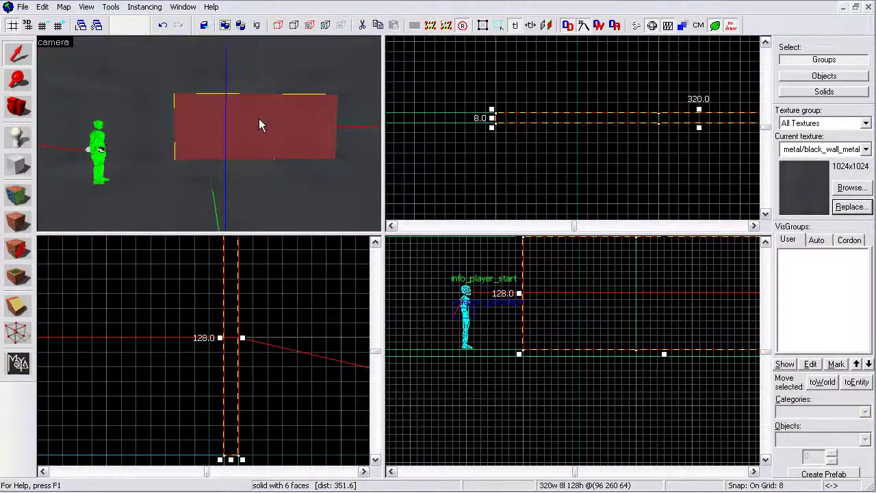
mouse_move(496, 119)
mouse_down()
mouse_move(625, 119)
mouse_move(635, 128)
mouse_move(622, 118)
mouse_move(695, 118)
mouse_up()
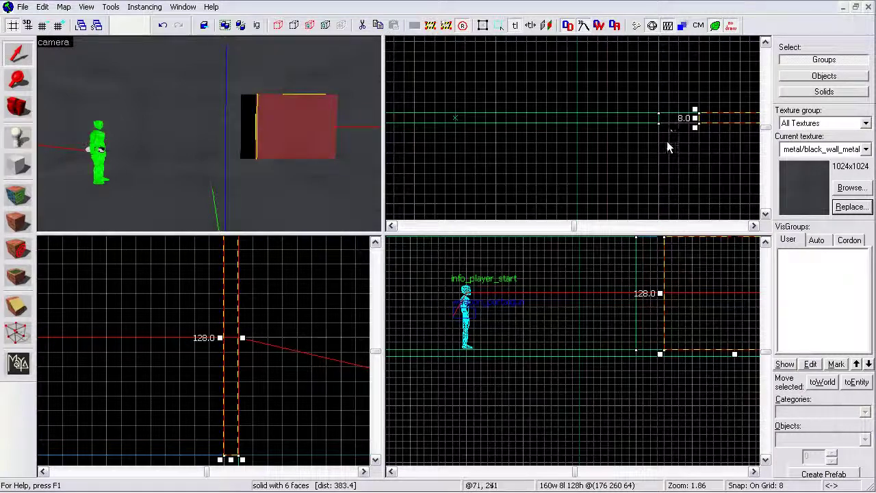
Step: Extend the copied wall from its inner end to 192 units so it meets the 320-unit wall and closes the doorway
scroll(698, 120, up, 5)
scroll(698, 122, up, 3)
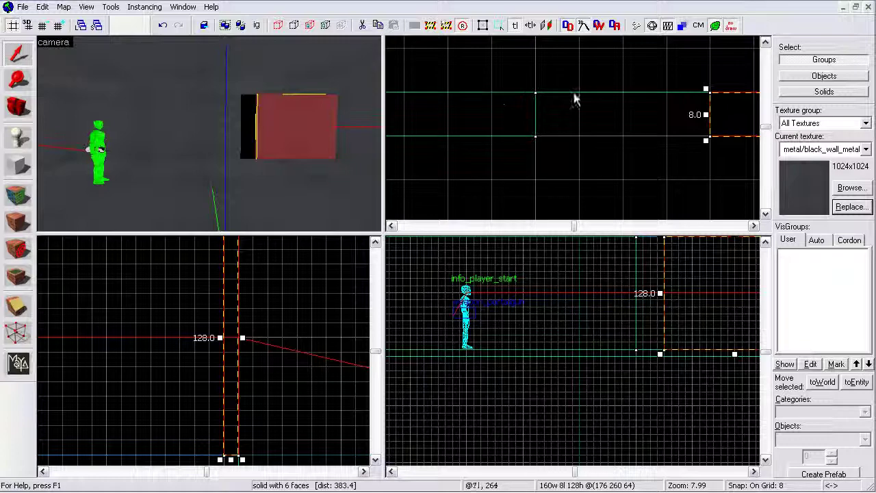
click(248, 78)
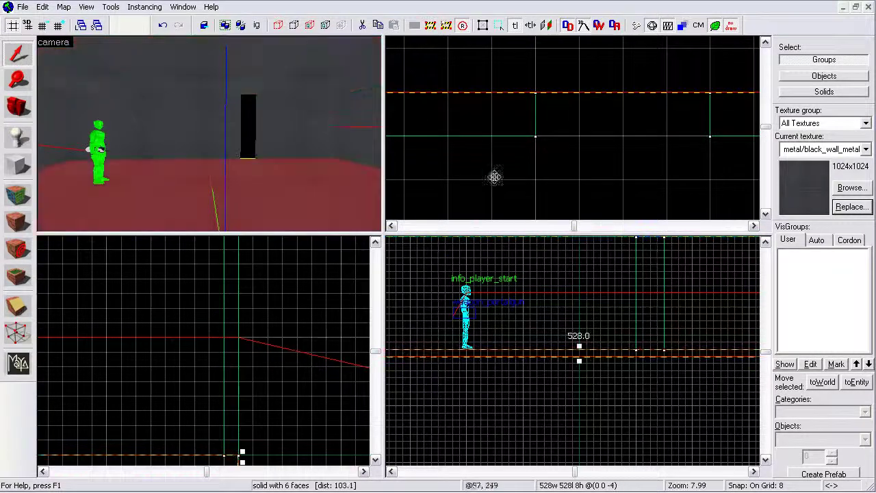
click(330, 125)
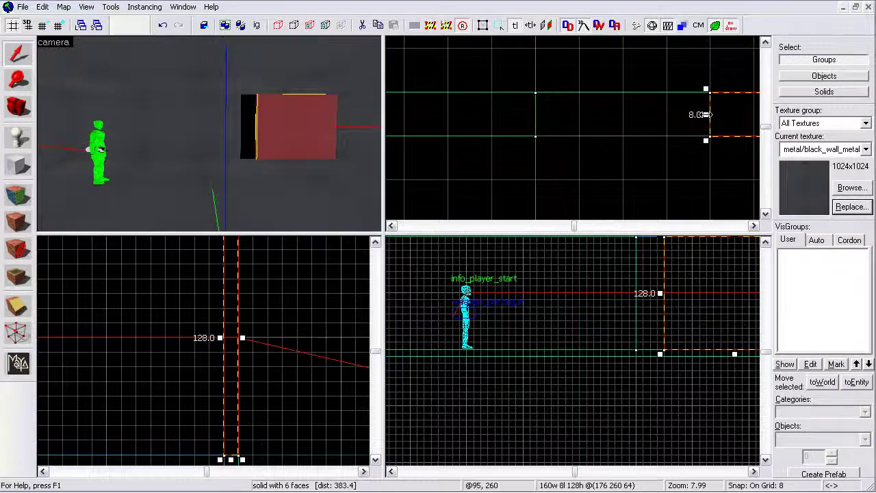
drag(706, 114, 541, 116)
click(538, 148)
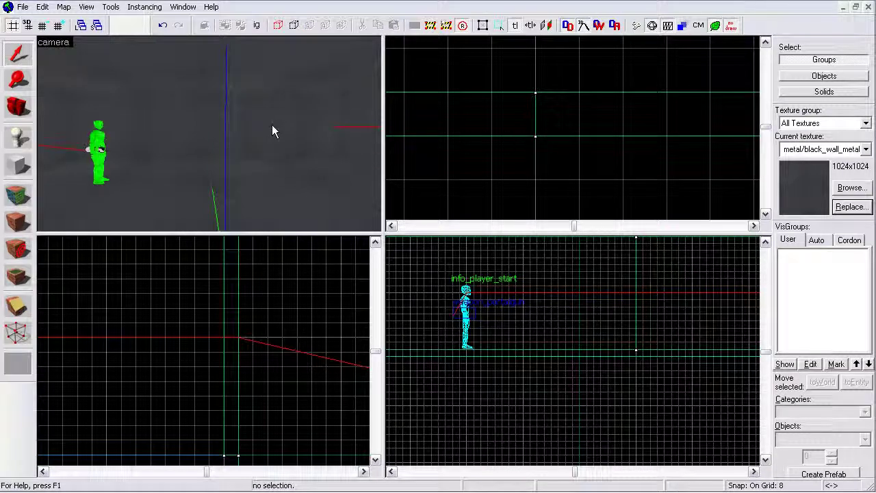
Step: Filter the texture browser by "tile" and choose tile/white_wall_tile001a as the current texture
key(ctrl+z)
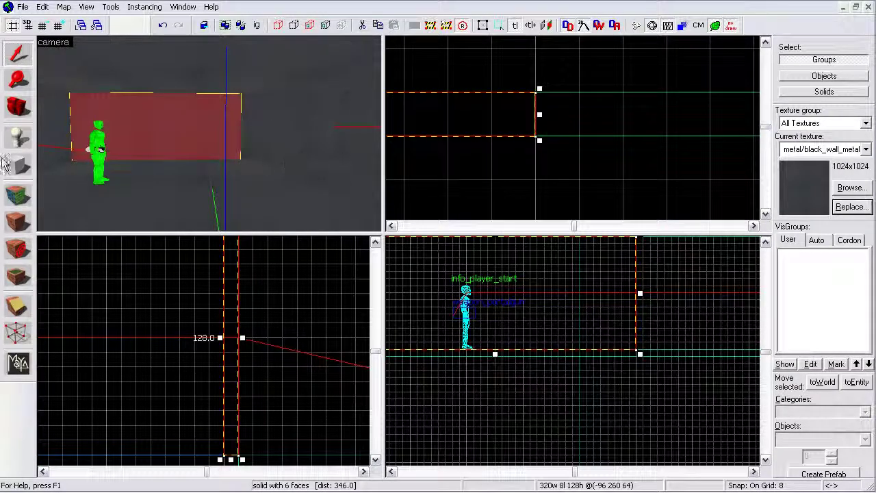
click(18, 195)
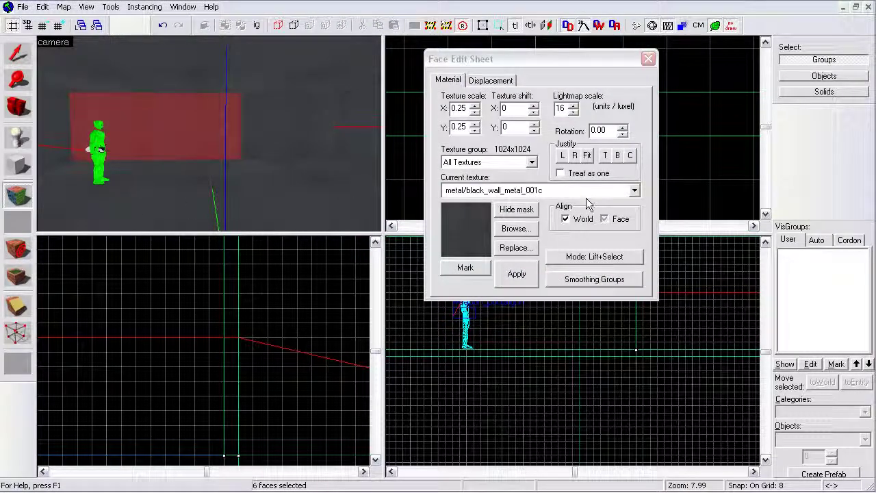
click(515, 229)
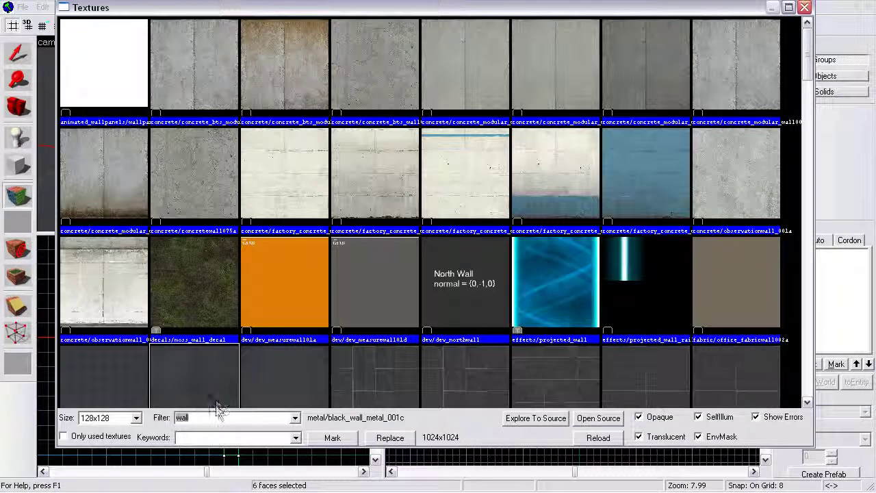
text(tiles)
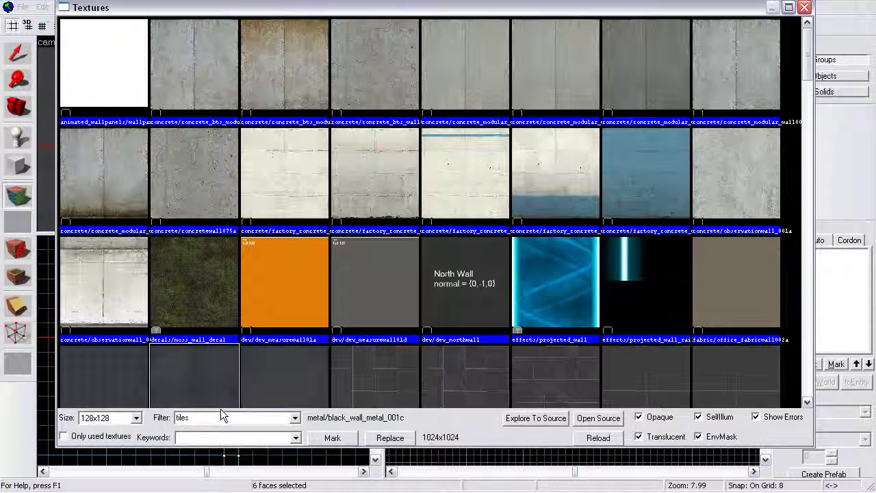
key(BackSpace)
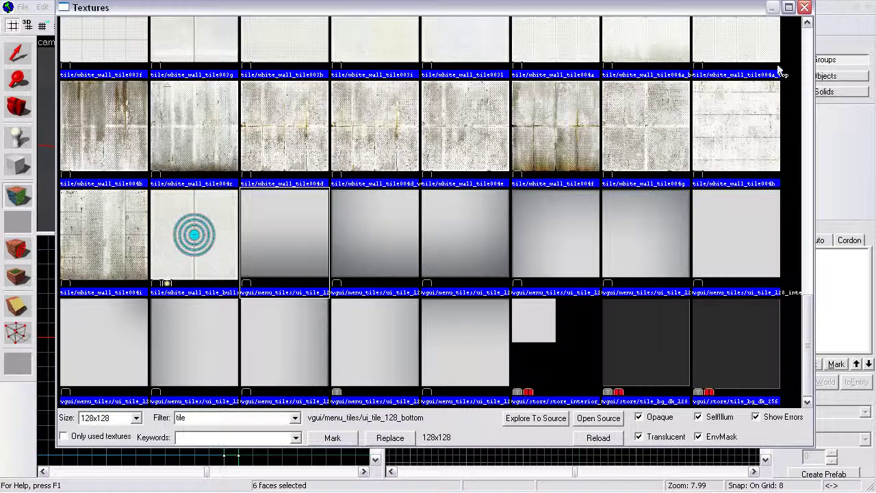
drag(805, 301, 811, 270)
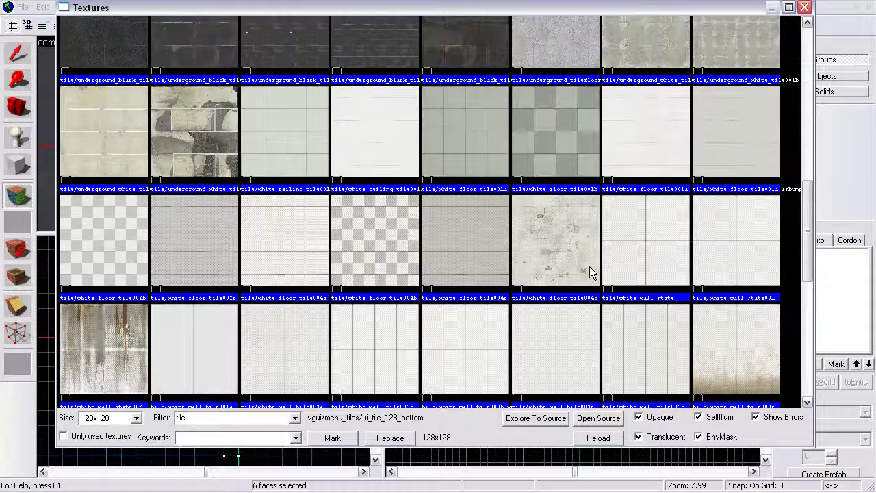
double_click(189, 355)
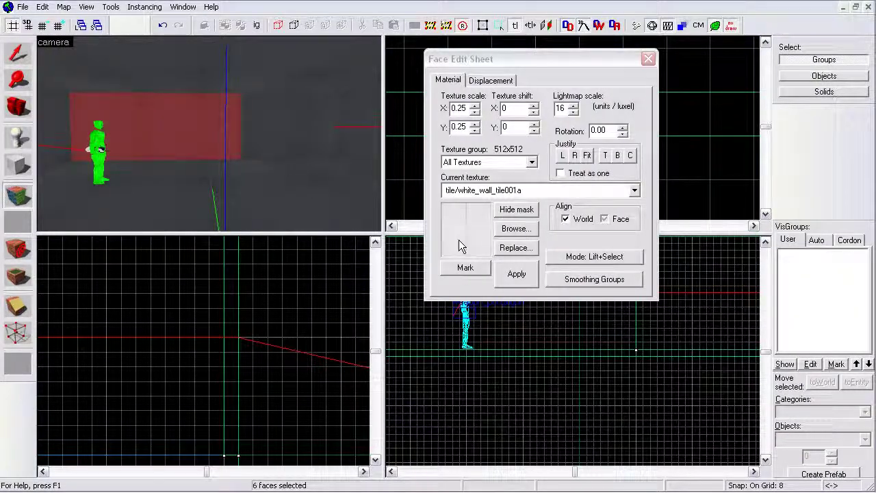
Step: Apply the white tile texture to the room-side face of the 192-unit wall
click(533, 67)
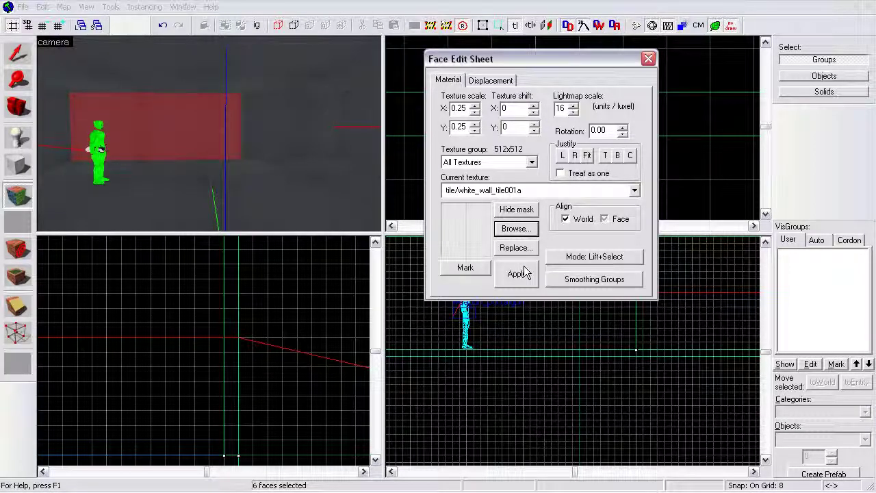
drag(531, 65, 552, 78)
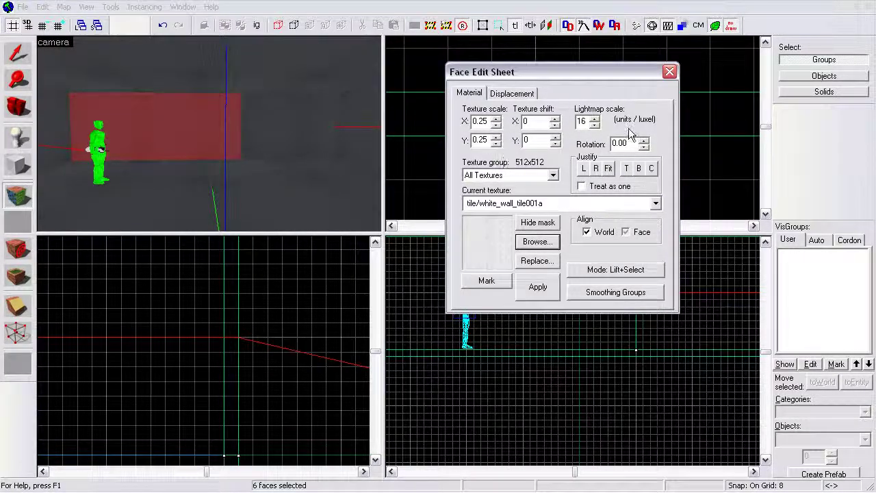
right_click(281, 145)
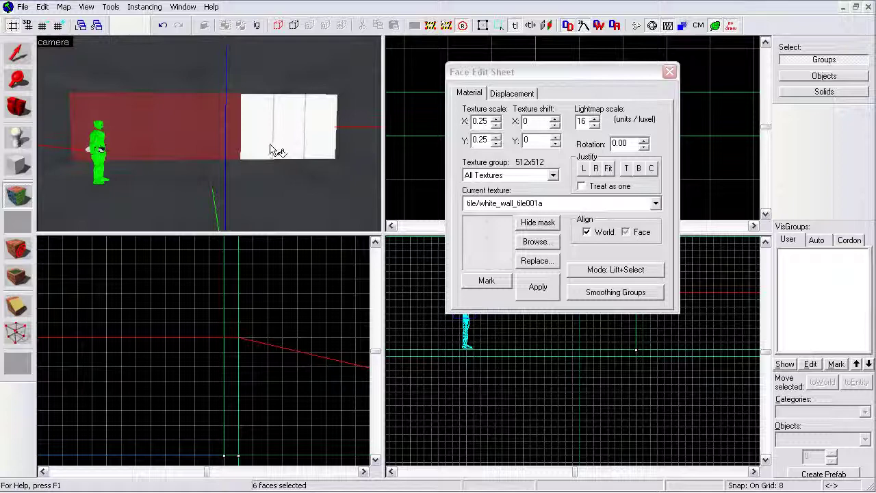
click(258, 173)
click(231, 147)
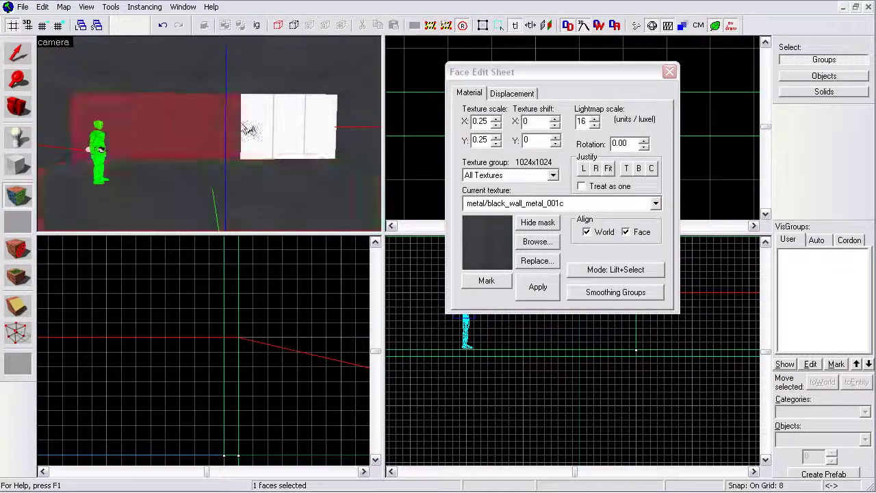
click(252, 120)
click(209, 135)
Step: Examine the seam between the white-tiled wall piece and the dark wall piece from several angles in the camera view
key(z)
key(w)
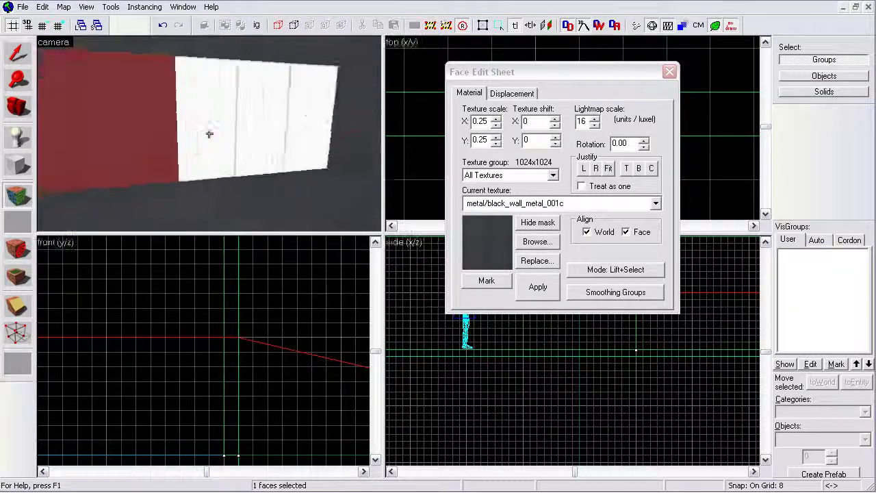
key(s)
key(a)
key(w)
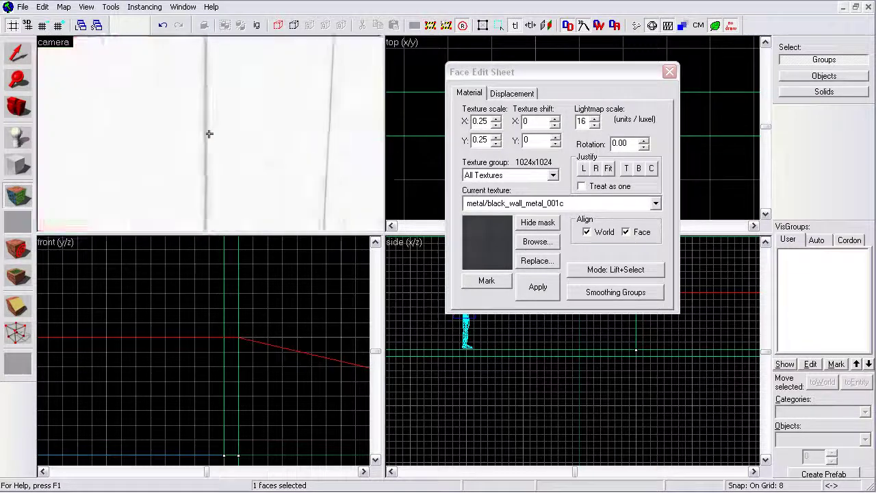
key(s)
key(w)
key(a)
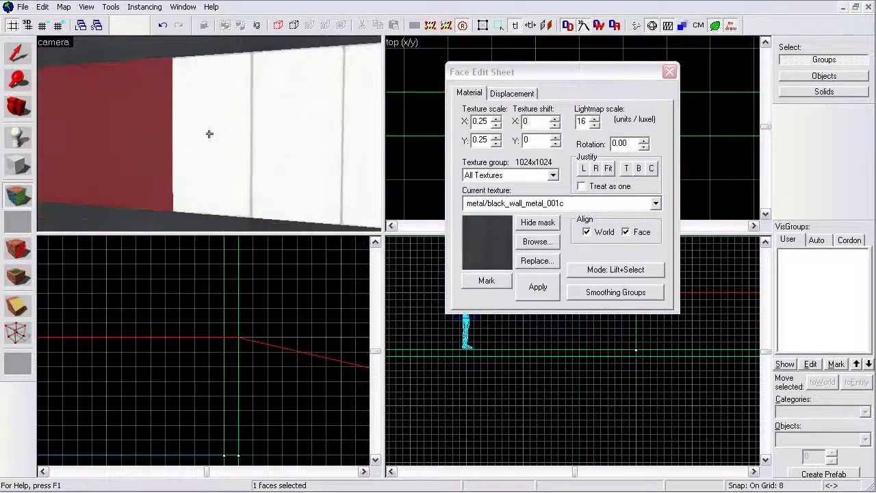
key(s)
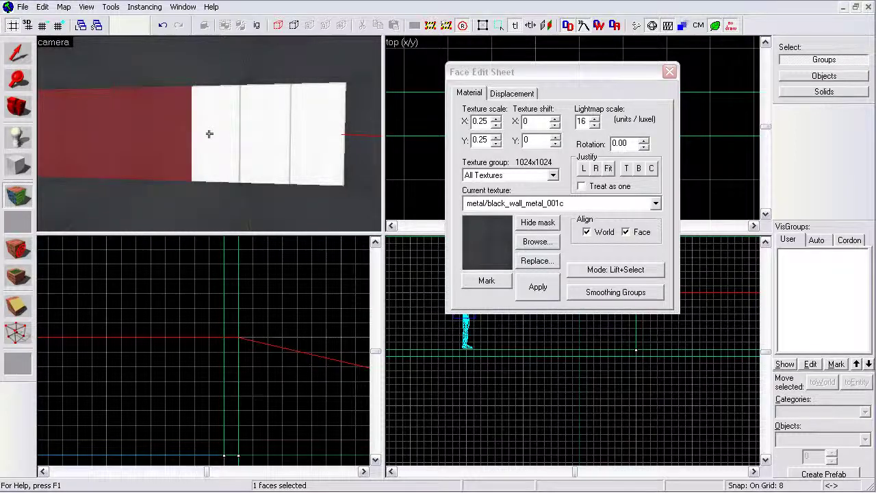
scroll(209, 134, down, 3)
key(w)
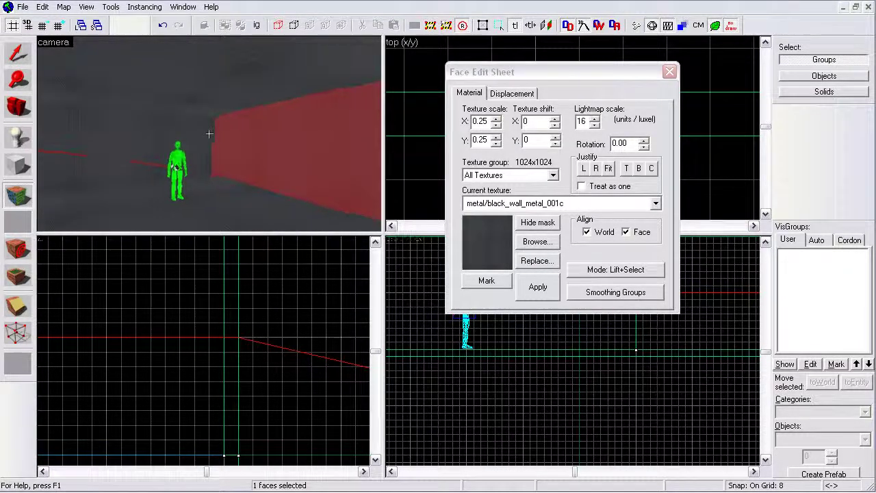
click(228, 133)
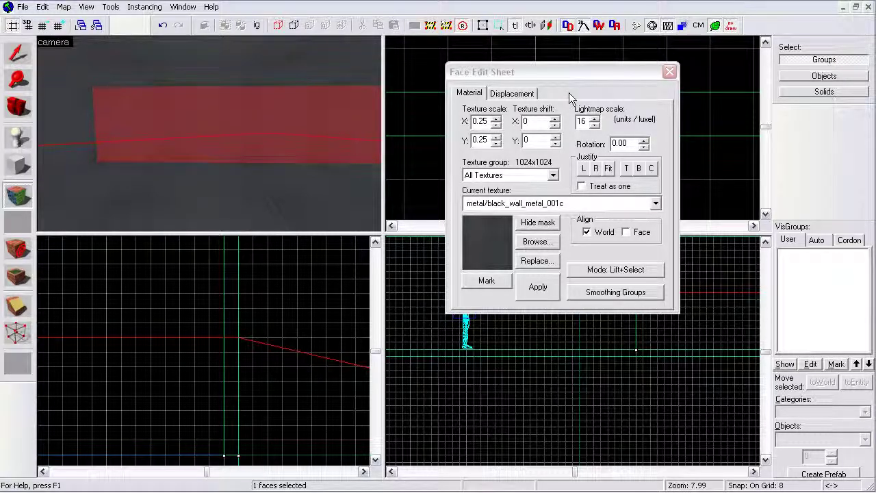
click(18, 55)
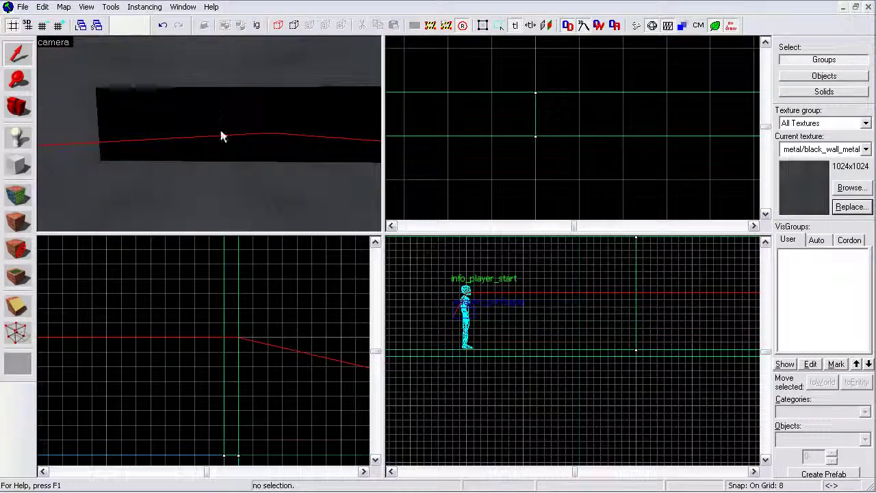
Step: Select the 320-unit wall and examine it beside the white wall piece from near and far in the camera view
key(z)
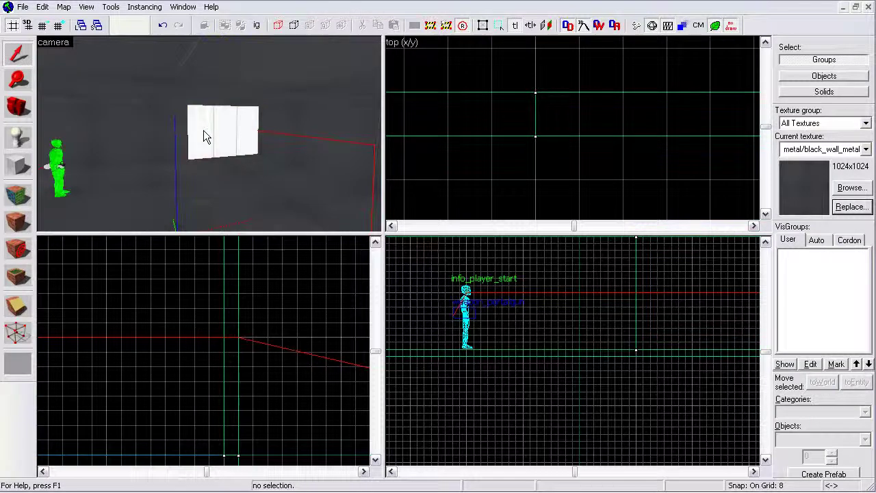
click(203, 130)
key(z)
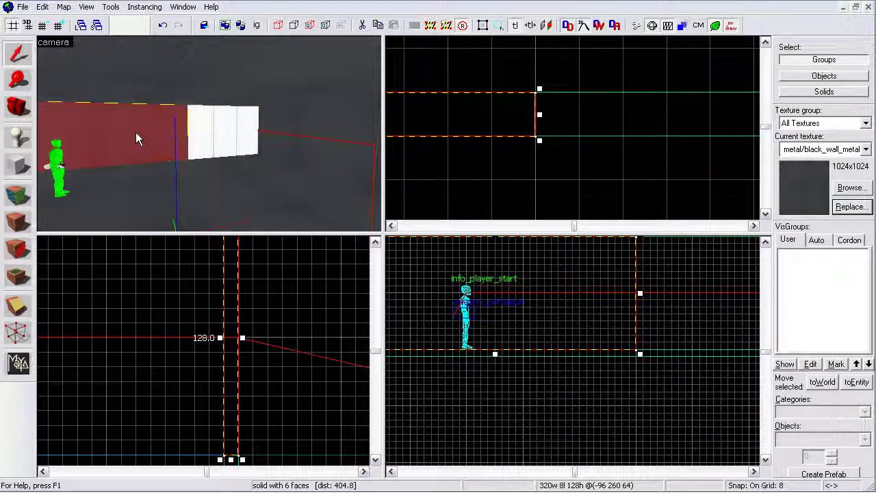
key(z)
key(w)
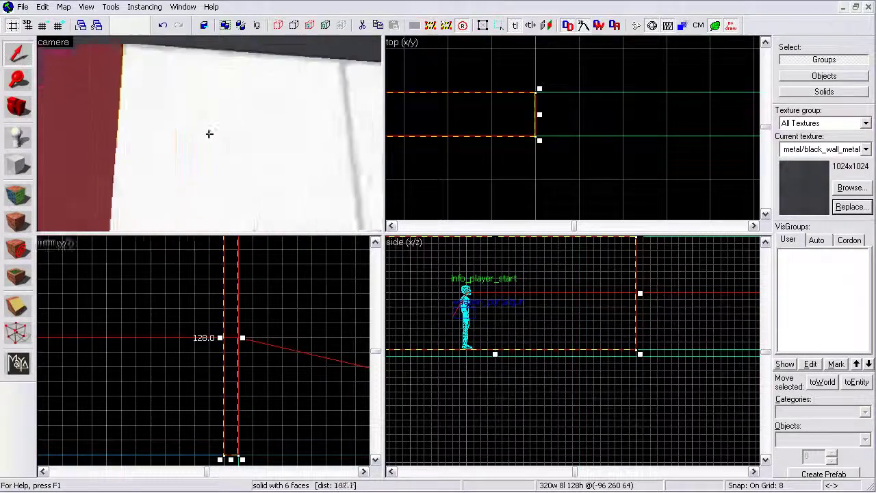
key(w)
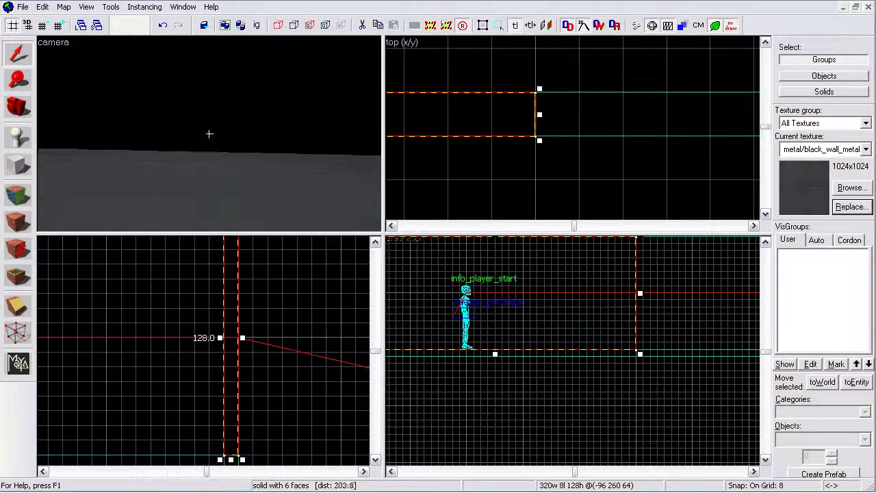
key(z)
key(s)
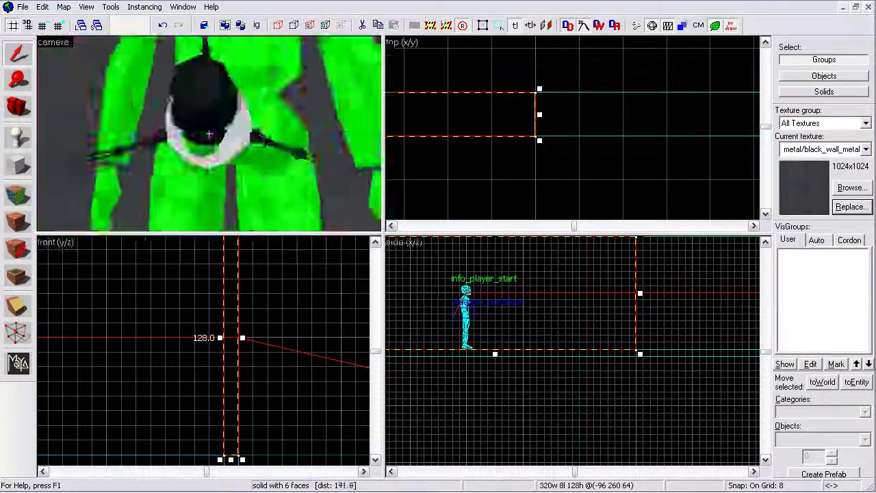
key(s)
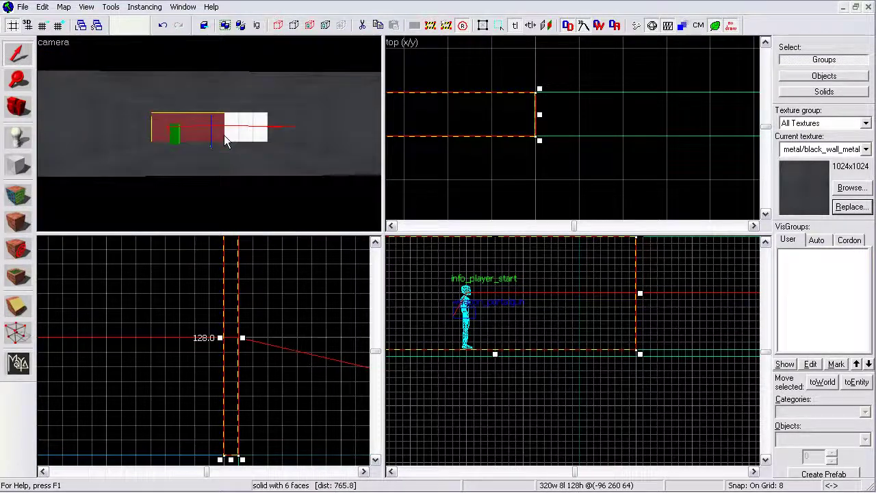
key(z)
Step: Select the dark and white wall pieces in turn to compare where each one ends in the top view
click(561, 162)
scroll(560, 162, down, 5)
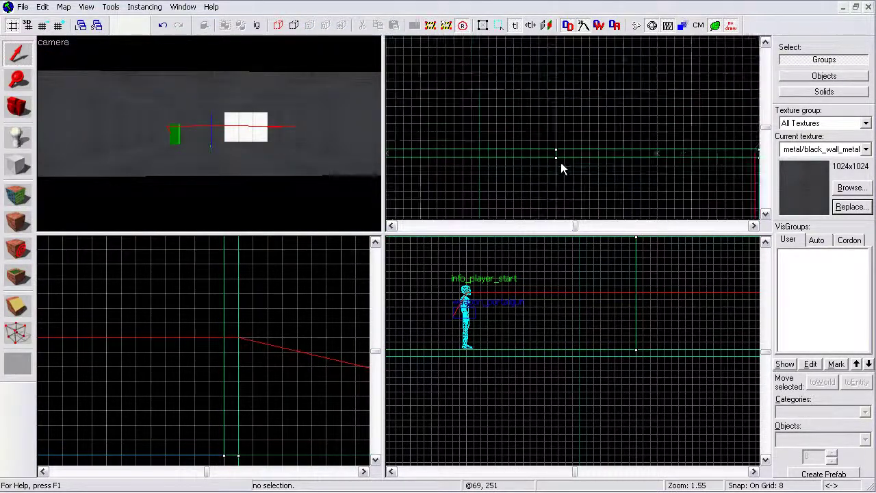
click(241, 127)
click(214, 124)
click(252, 126)
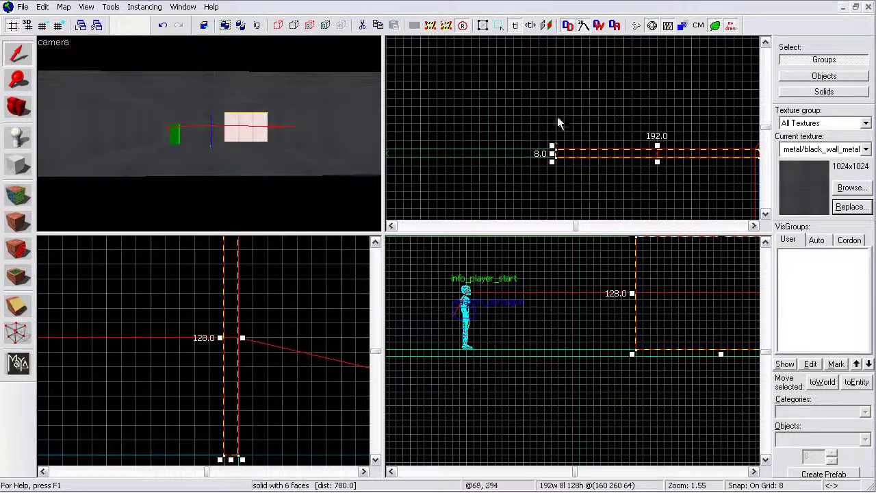
drag(460, 113, 619, 197)
Step: Move the 320-unit wall straight across the room to the opposite side in the top view
click(196, 132)
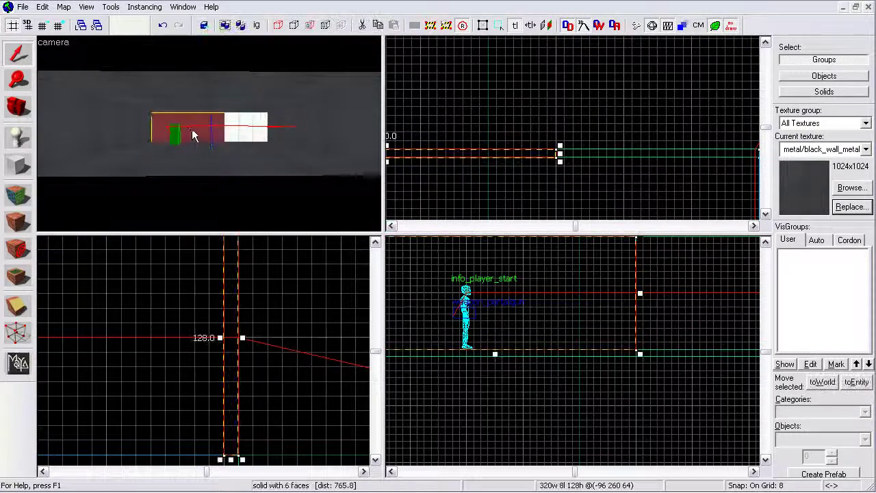
scroll(423, 104, down, 8)
scroll(438, 137, up, 2)
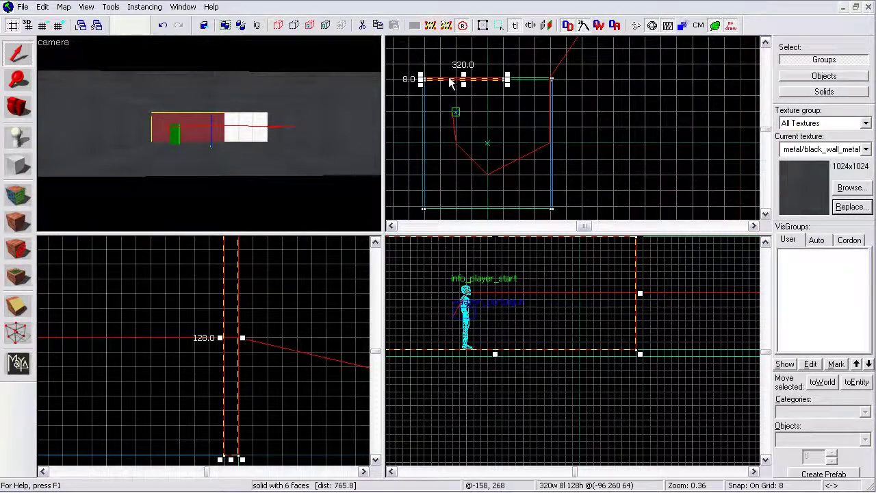
drag(449, 78, 449, 207)
Step: Select the 192-unit white wall piece and move it to about the middle of the room in the top view
click(267, 128)
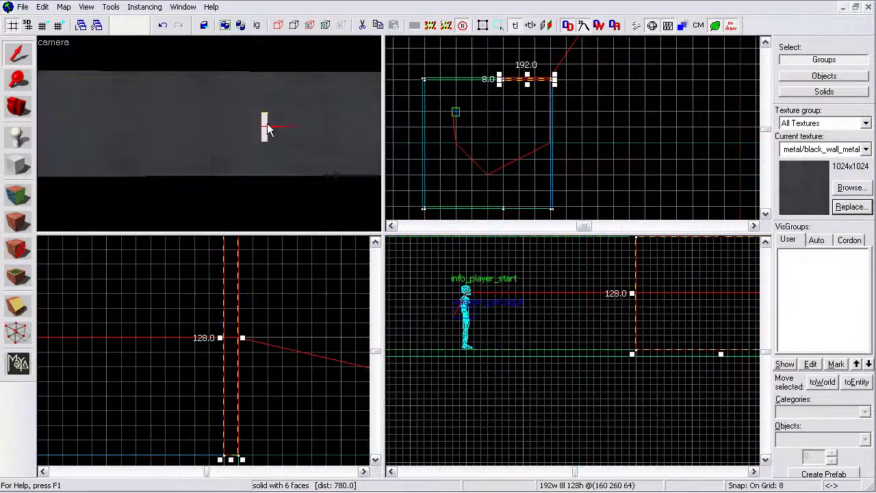
mouse_move(527, 72)
mouse_down()
mouse_move(521, 91)
mouse_move(524, 81)
mouse_up()
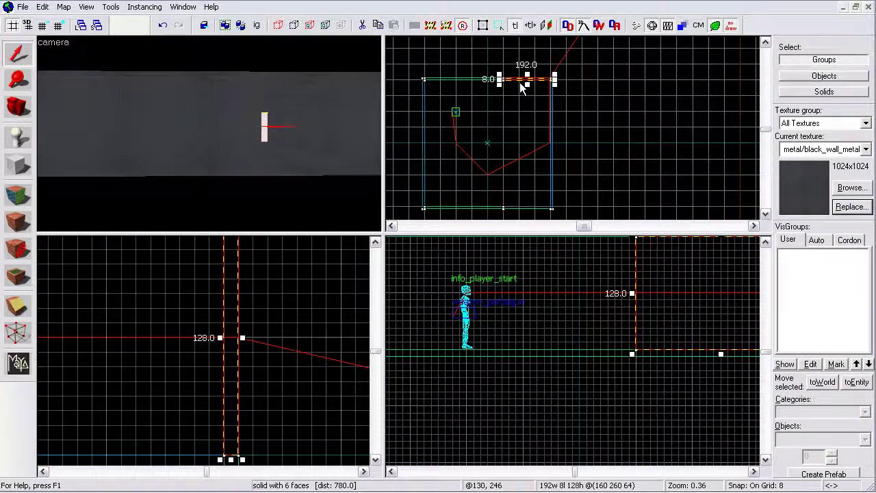
scroll(519, 82, up, 5)
drag(521, 75, 525, 217)
scroll(524, 214, down, 4)
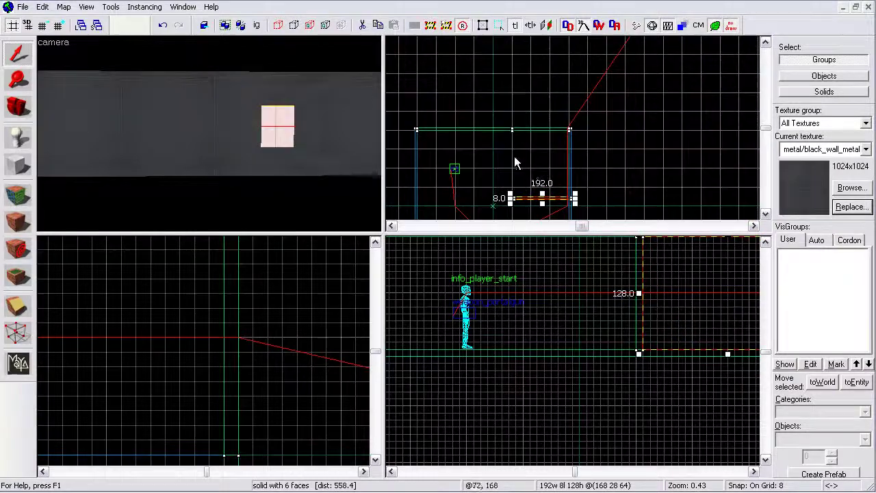
middle_drag(515, 158, 491, 217)
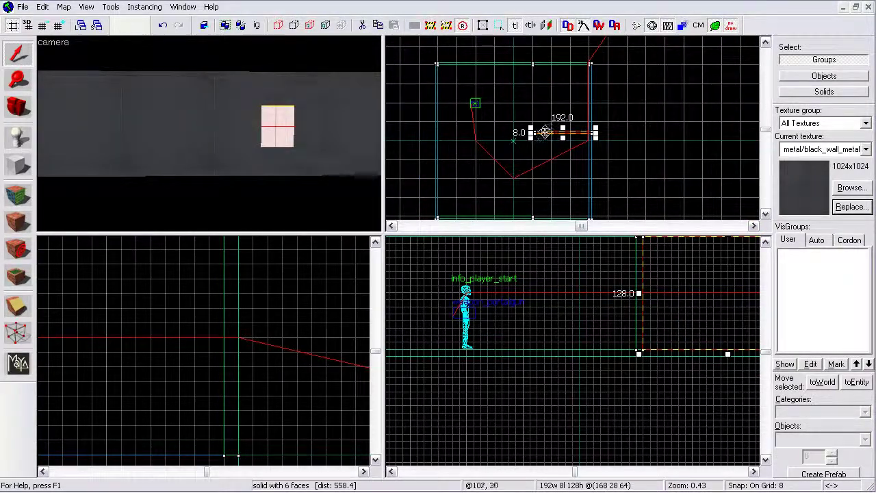
Step: Move the white wall piece the rest of the way across the room, aligning it end to end with the 320-unit wall
drag(548, 131, 546, 206)
scroll(514, 154, down, 4)
scroll(548, 150, up, 4)
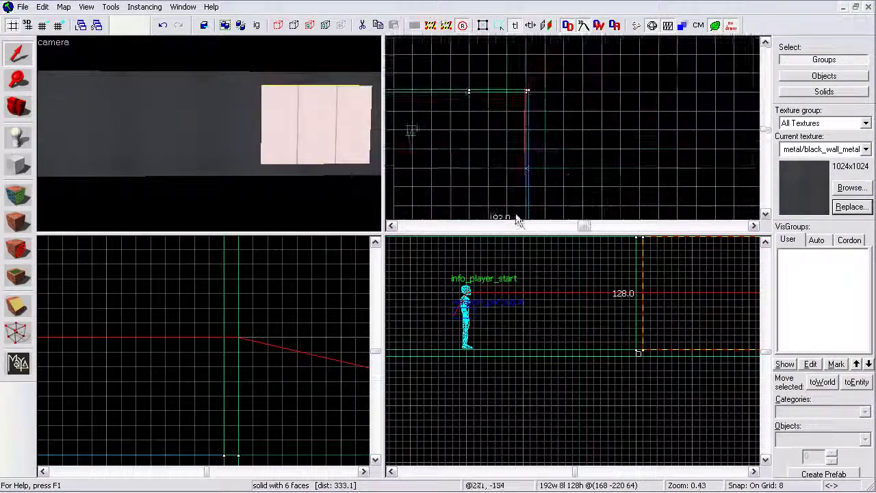
scroll(493, 71, down, 4)
scroll(626, 86, down, 5)
scroll(527, 139, up, 4)
scroll(625, 99, up, 4)
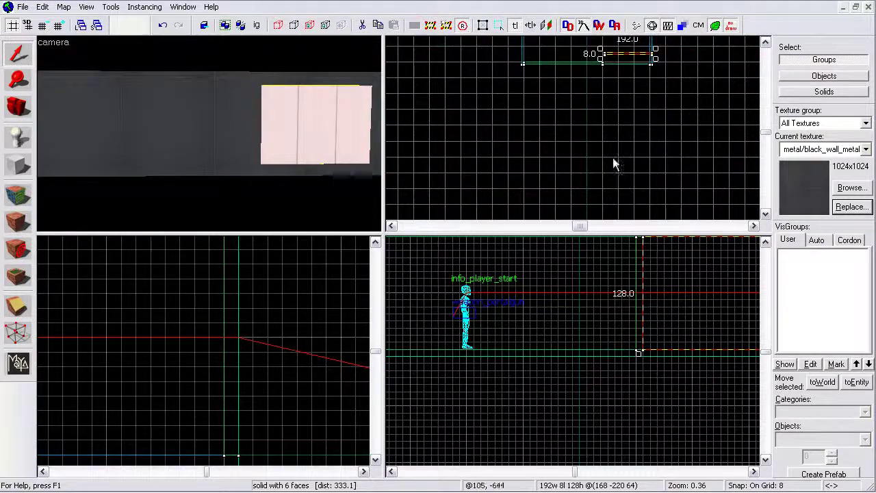
scroll(513, 167, down, 5)
scroll(563, 130, up, 10)
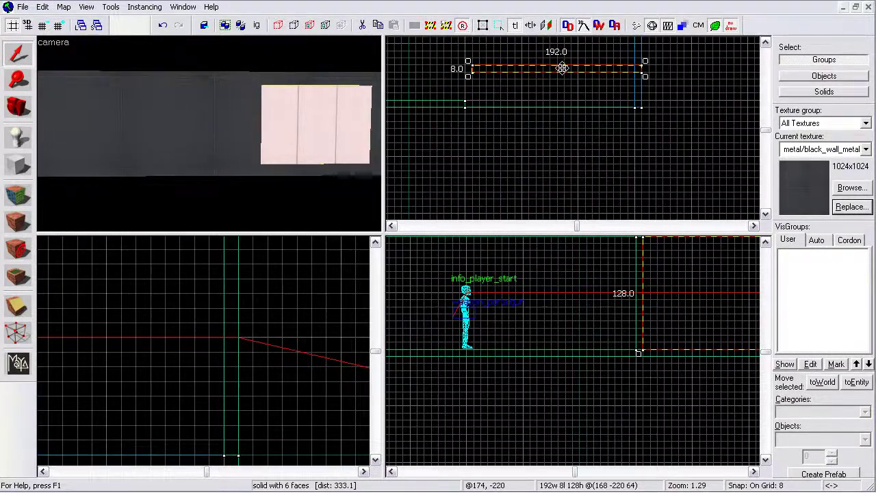
drag(562, 68, 557, 103)
Step: Select the 320-unit dark wall and examine its ends and room corner in the top and side views
click(210, 139)
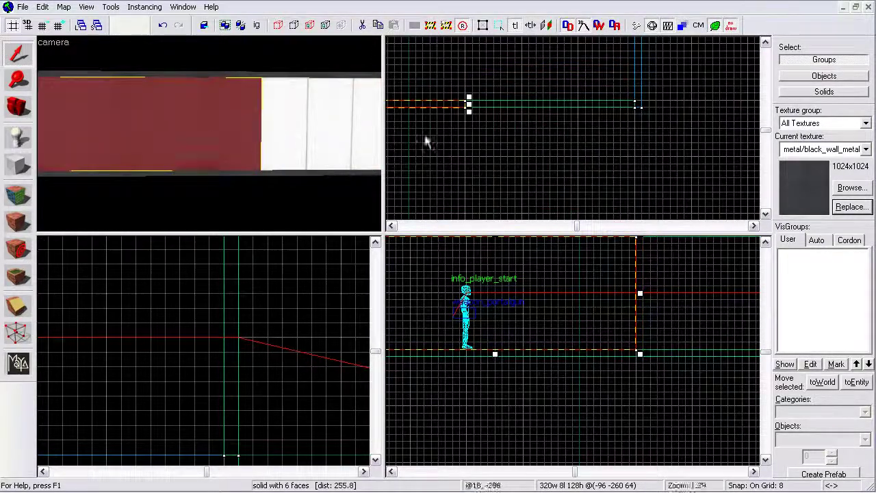
scroll(635, 109, down, 3)
scroll(681, 105, down, 5)
scroll(522, 103, up, 4)
scroll(609, 100, up, 3)
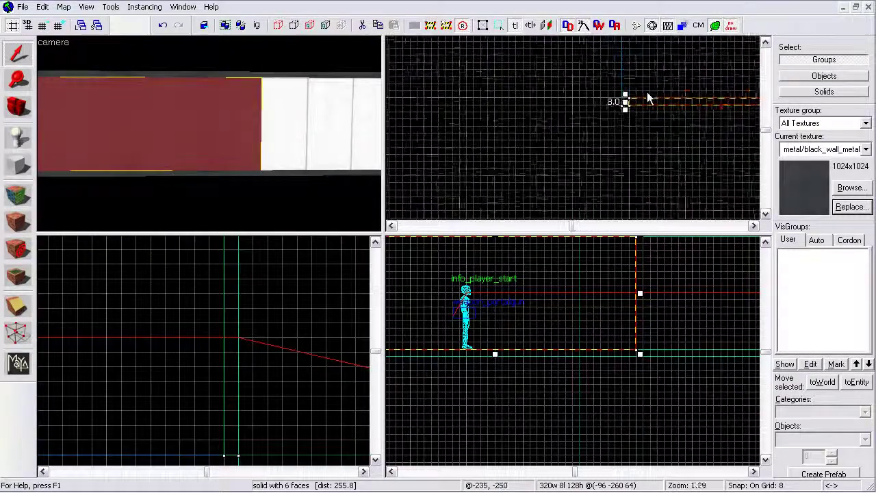
scroll(647, 96, up, 1)
click(570, 421)
scroll(555, 341, down, 5)
scroll(592, 356, up, 3)
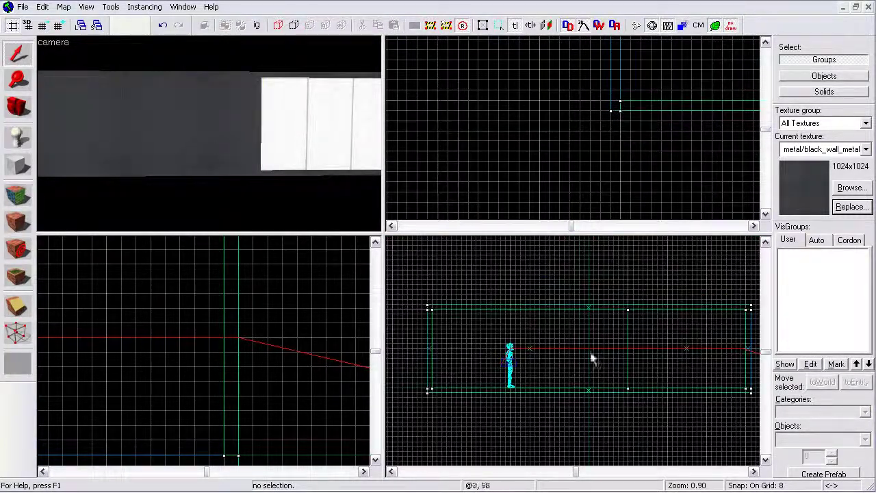
Step: Select the dark and white wall pieces alternately in the camera view to compare their extents
click(276, 127)
click(236, 133)
click(269, 134)
click(177, 139)
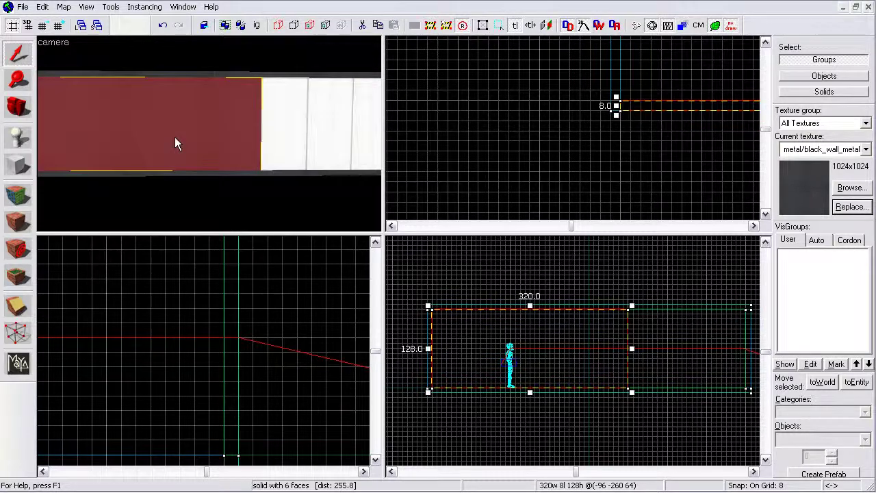
click(280, 139)
click(166, 137)
Step: Apply the tile/white_wall_tile001a texture to the inner face of the short dark wall piece on the opposite side of the room
key(Escape)
key(z)
key(w)
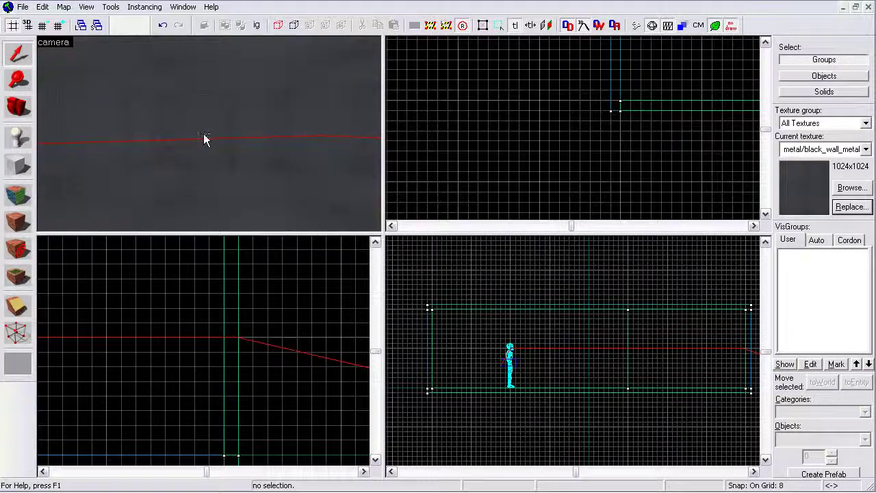
click(17, 197)
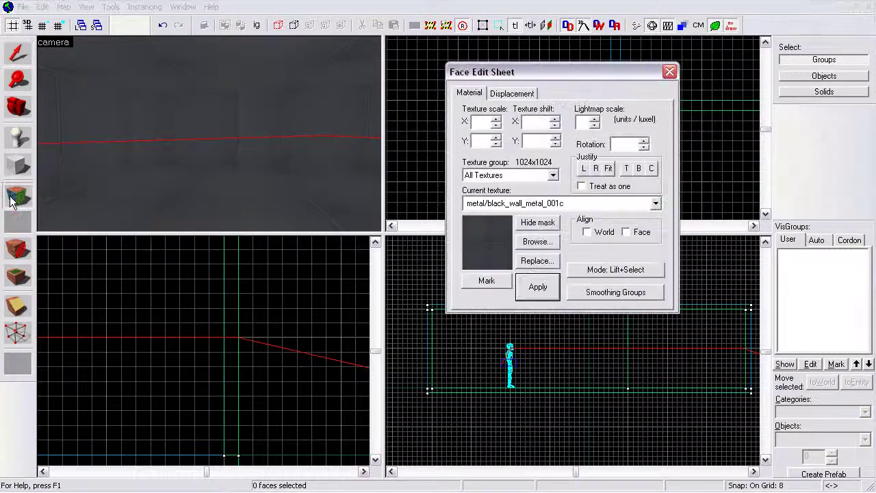
click(563, 205)
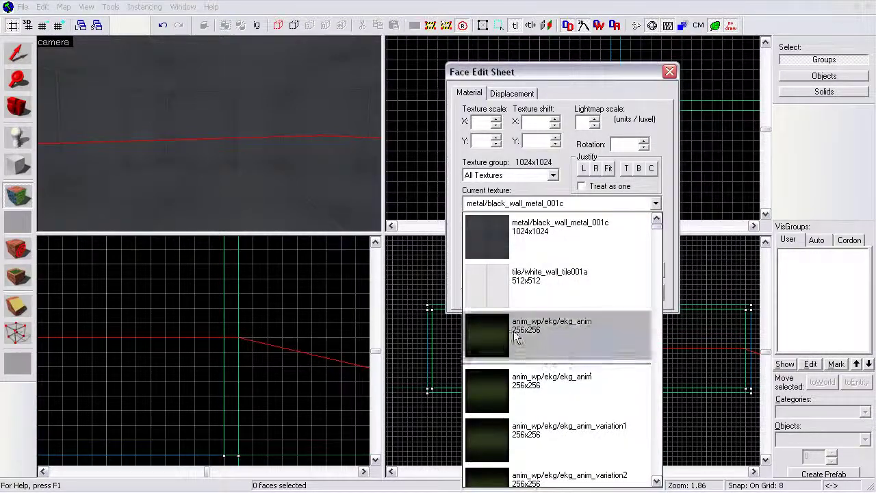
click(533, 301)
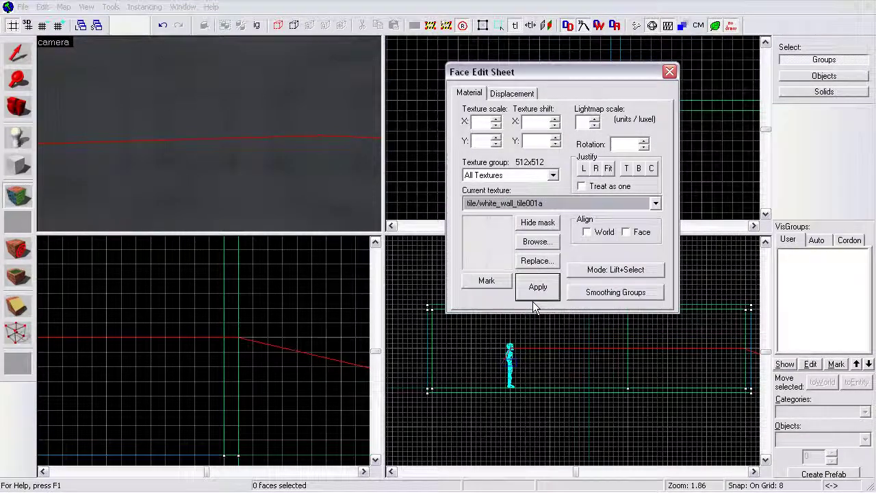
right_click(194, 123)
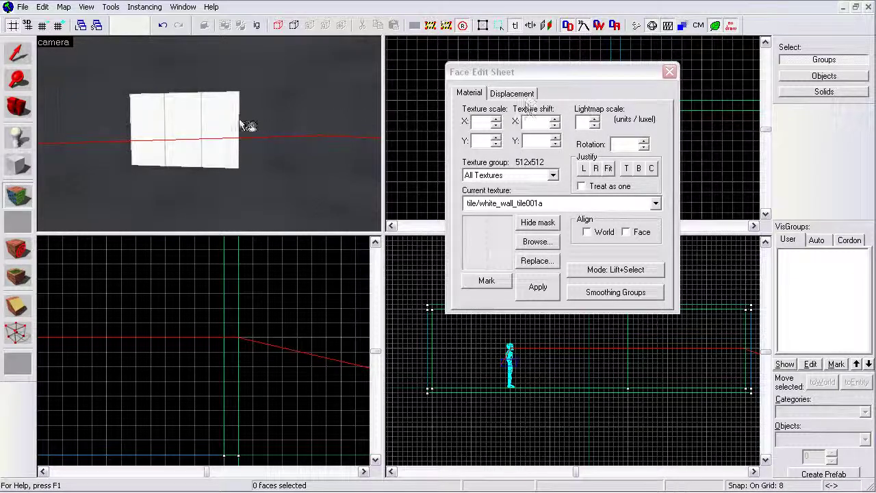
Step: Set the newly tiled white face's X texture shift to 0 and apply it
click(182, 134)
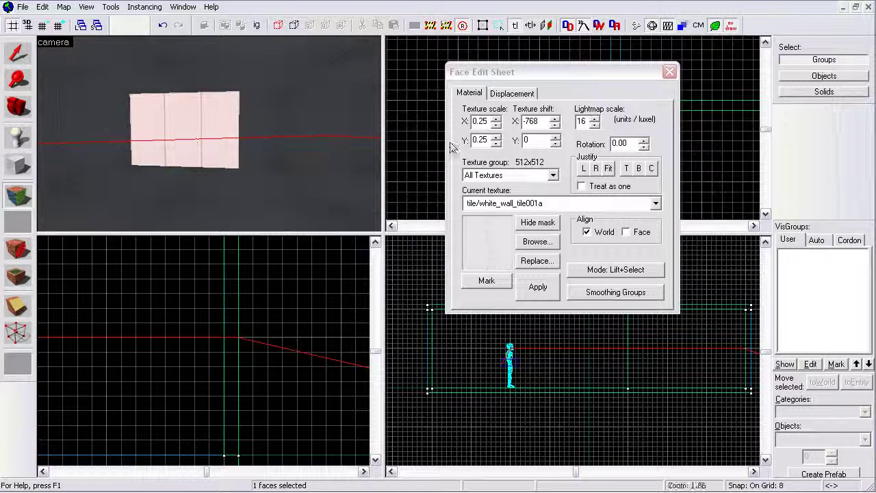
drag(544, 121, 491, 122)
text(9)
key(BackSpace)
text(0-)
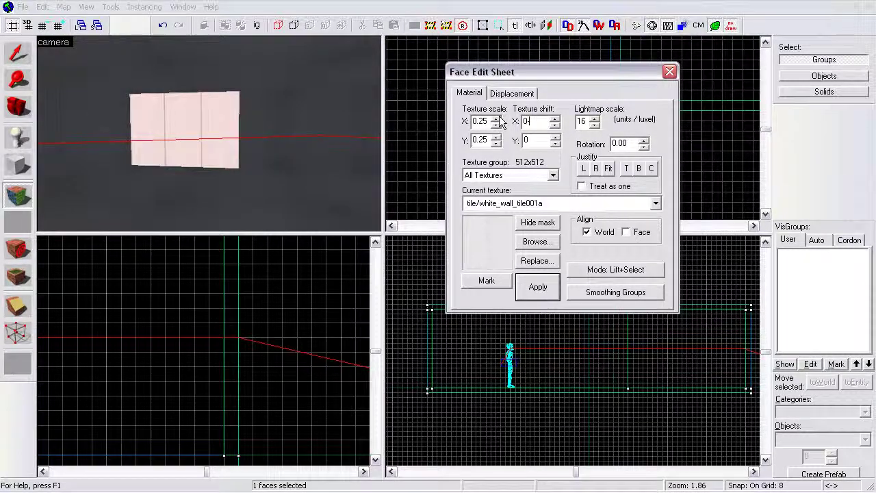
click(538, 287)
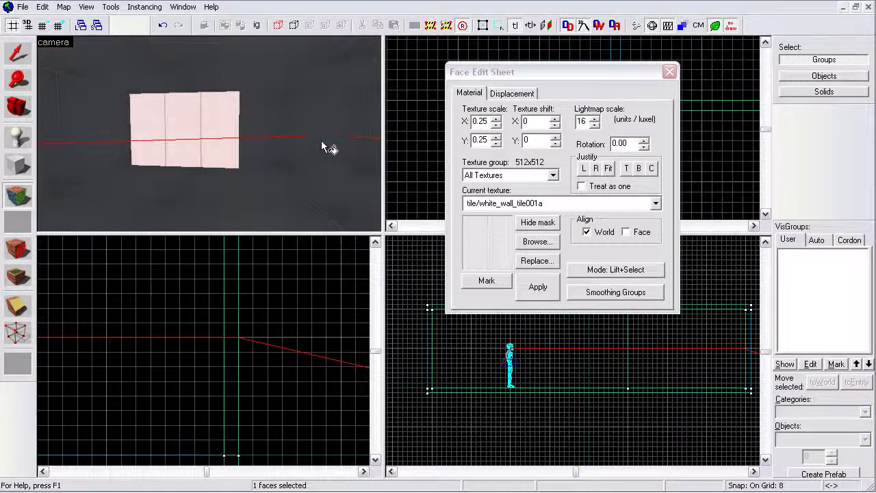
Step: Examine the dark wall and floor faces around the room, selecting them while moving through the camera view
click(306, 124)
key(z)
key(z)
click(216, 134)
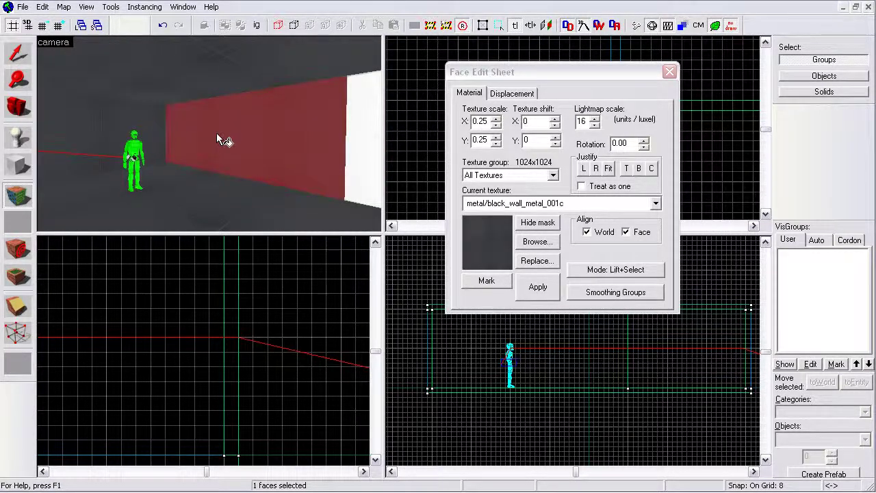
key(z)
click(210, 133)
click(209, 133)
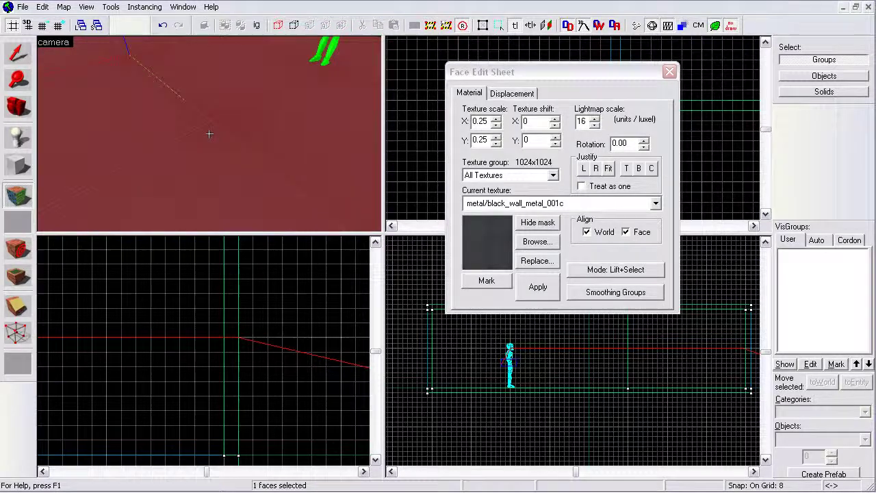
click(209, 133)
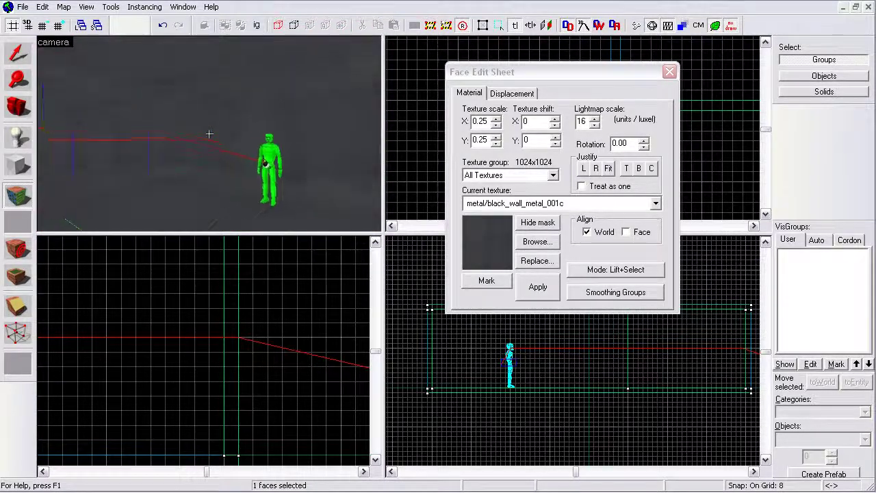
click(210, 134)
key(z)
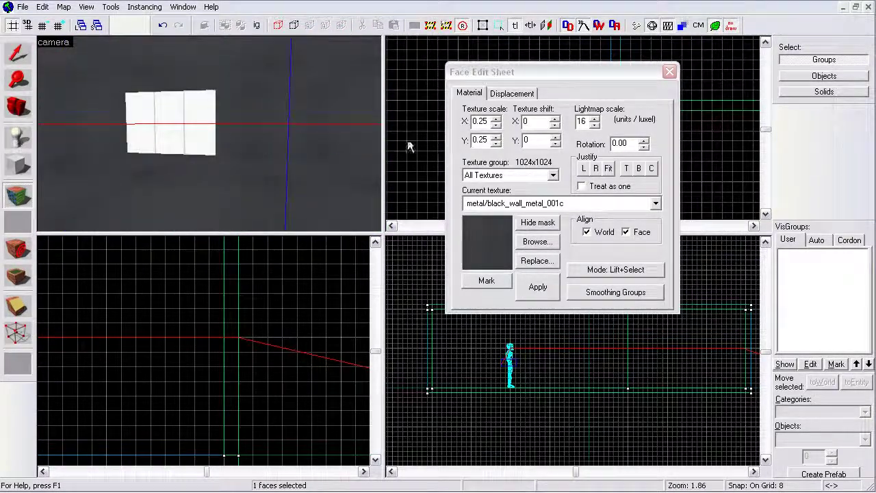
Step: Select the dark wall face beside the white tiles and try an X texture shift of 64
click(201, 129)
click(245, 124)
key(z)
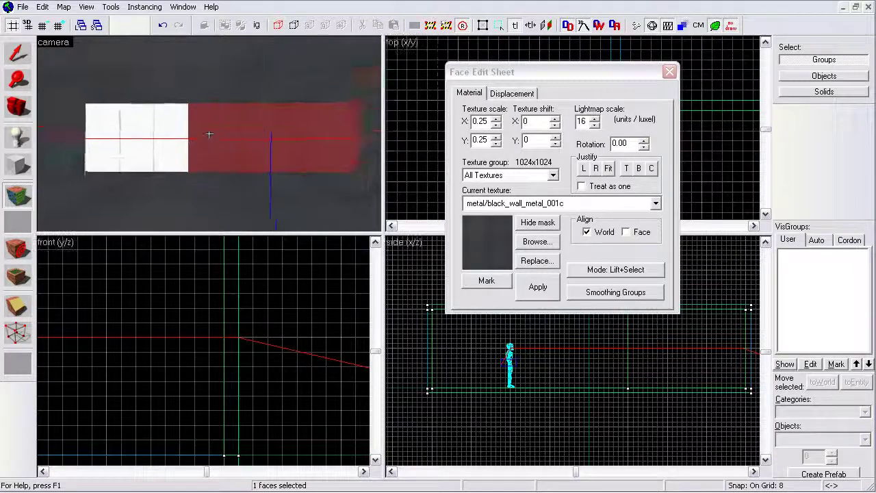
key(w)
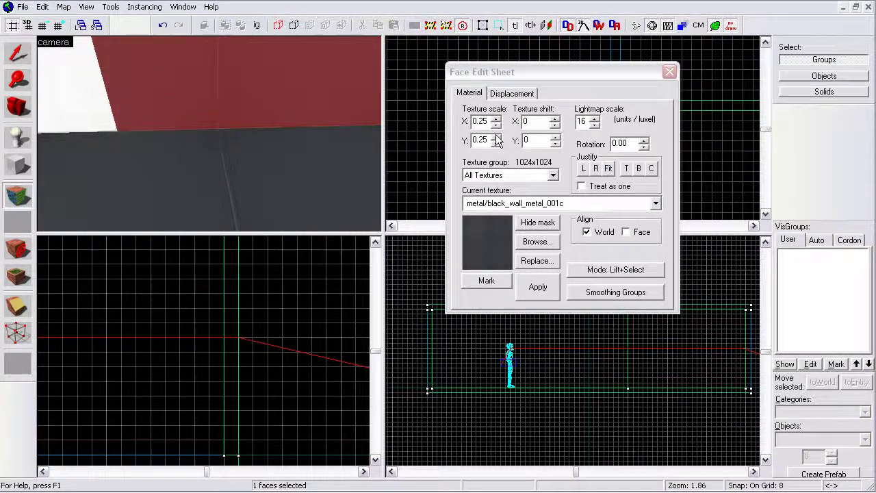
scroll(420, 121, down, 10)
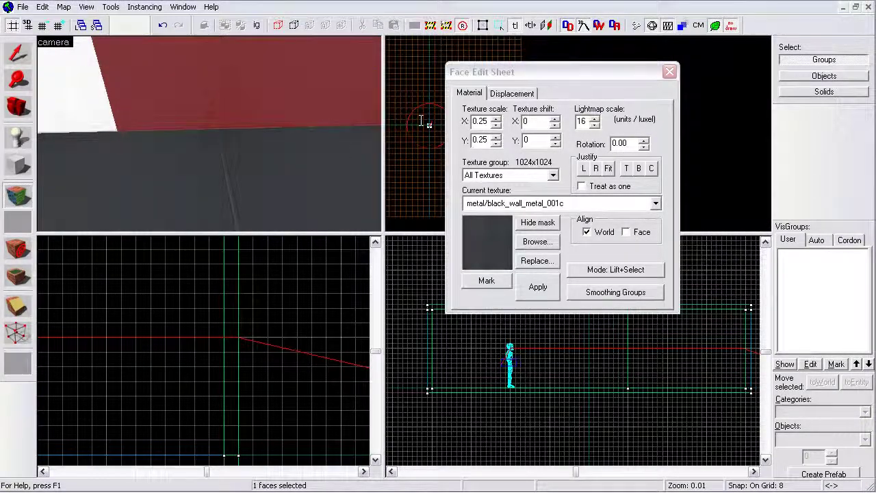
scroll(434, 115, up, 10)
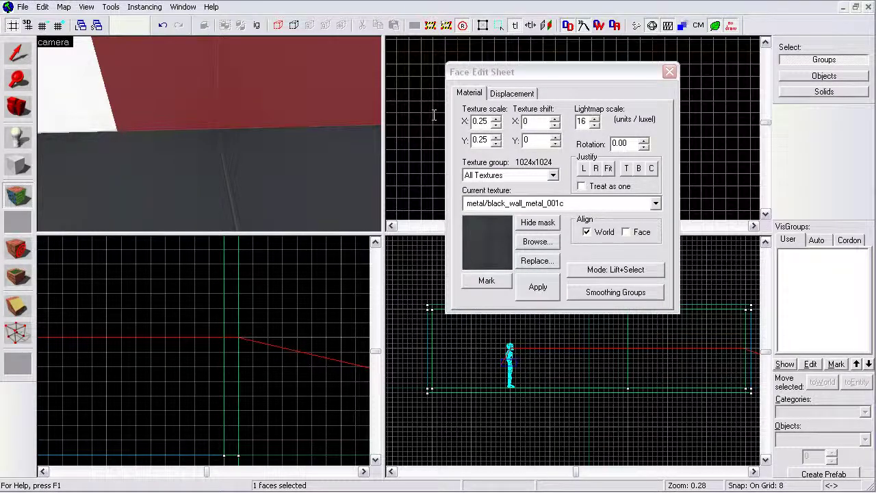
click(541, 121)
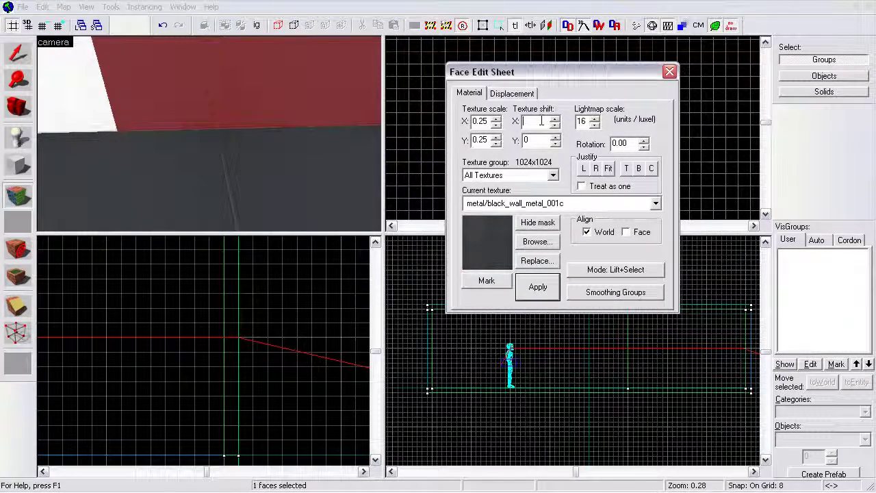
text(64zs)
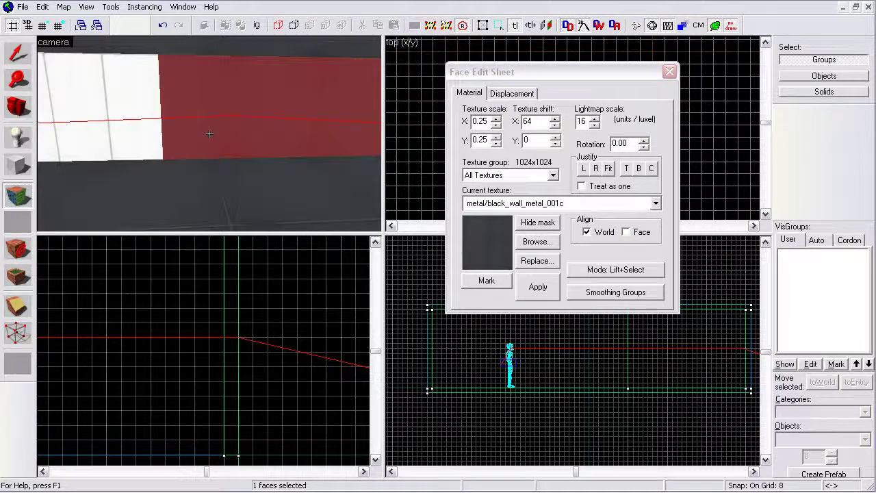
Step: Restore the dark face's X texture shift to 0 and close the Face Edit Sheet
drag(537, 121, 497, 126)
text(0)
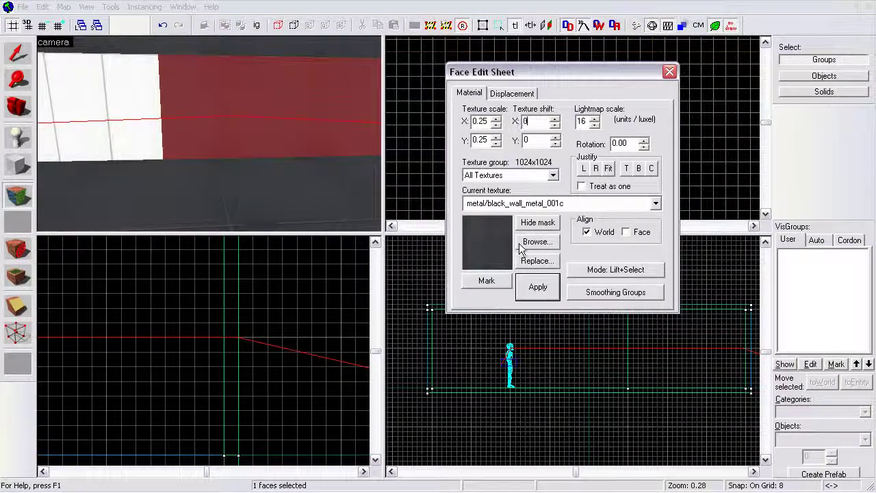
click(291, 125)
click(670, 74)
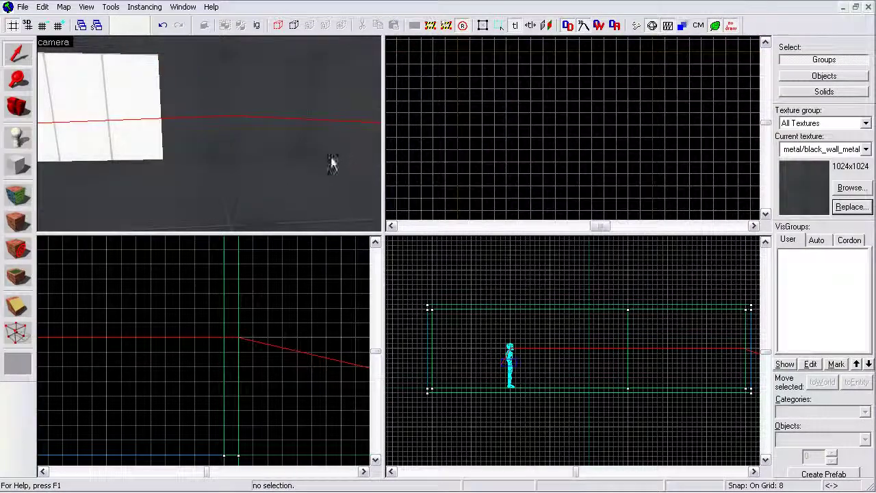
Step: Examine the white and dark walls from inside and outside the room, selecting the 320-unit wall from outside
key(z)
key(s)
key(z)
scroll(547, 142, down, 4)
scroll(546, 136, down, 1)
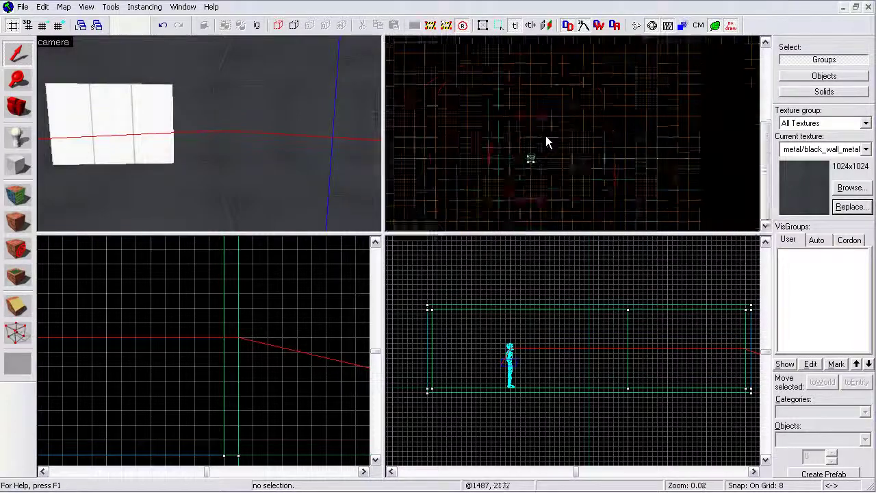
scroll(532, 164, up, 5)
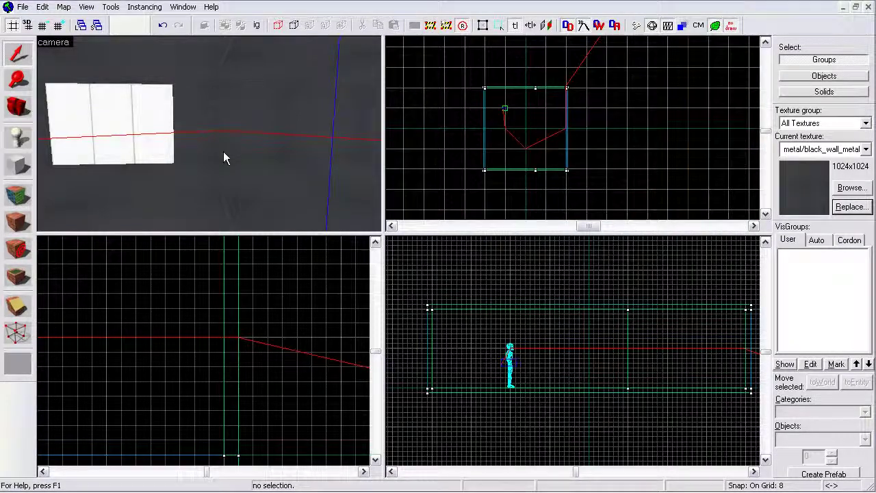
key(z)
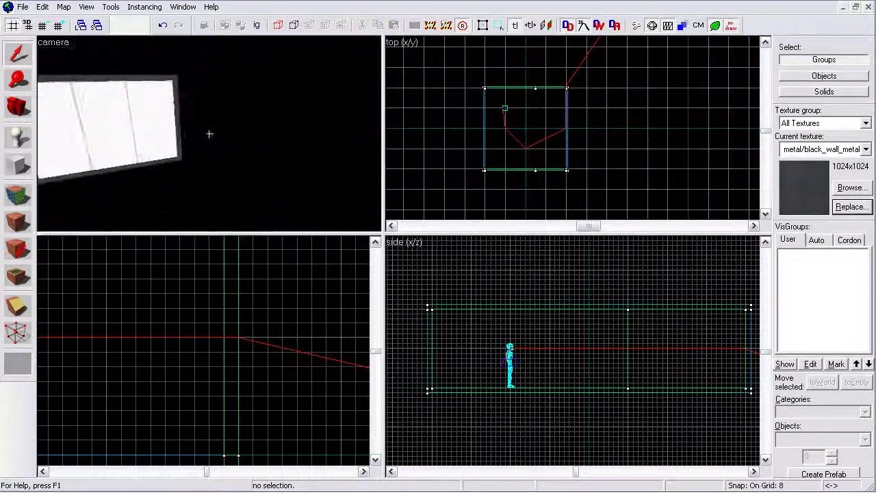
click(210, 134)
key(z)
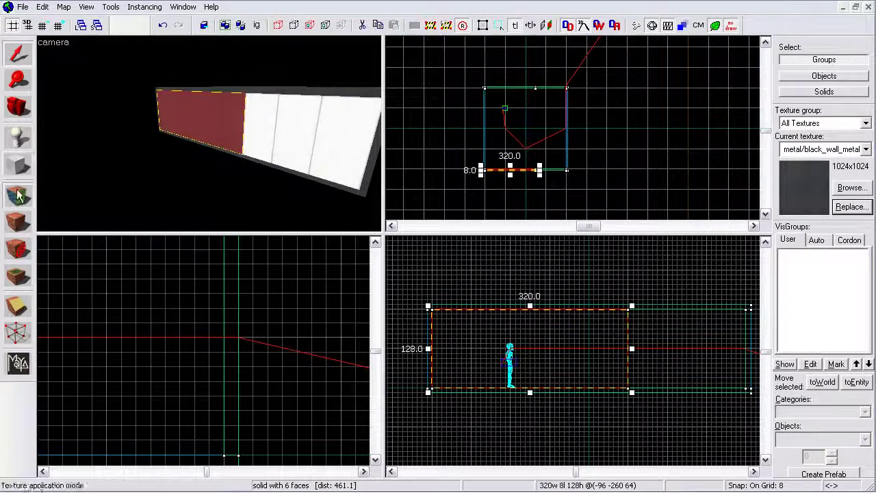
Step: Examine the floor brush from outside, clear its selection and return the camera view to the inside of the room
click(18, 195)
click(671, 74)
click(243, 156)
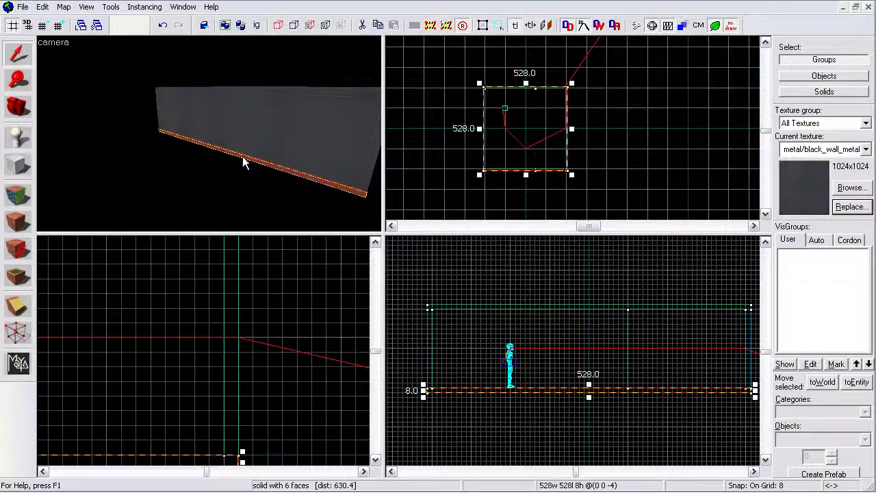
key(Escape)
key(z)
key(w)
key(w)
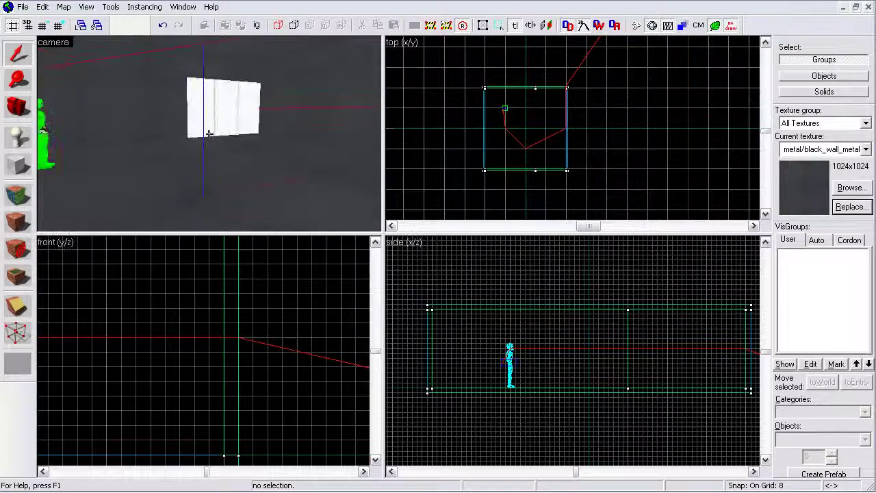
key(s)
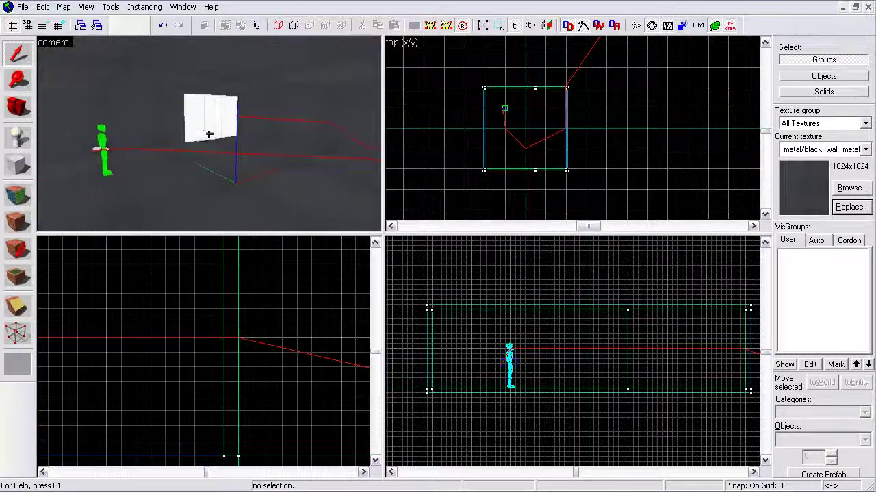
Step: Compile the map with BSP, VIS and RAD on Normal, review the start of the compile log and close it
click(23, 7)
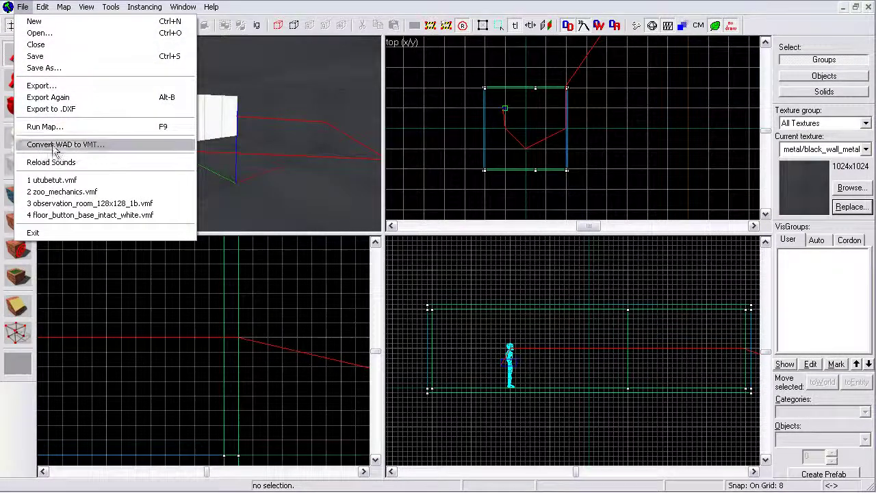
click(43, 127)
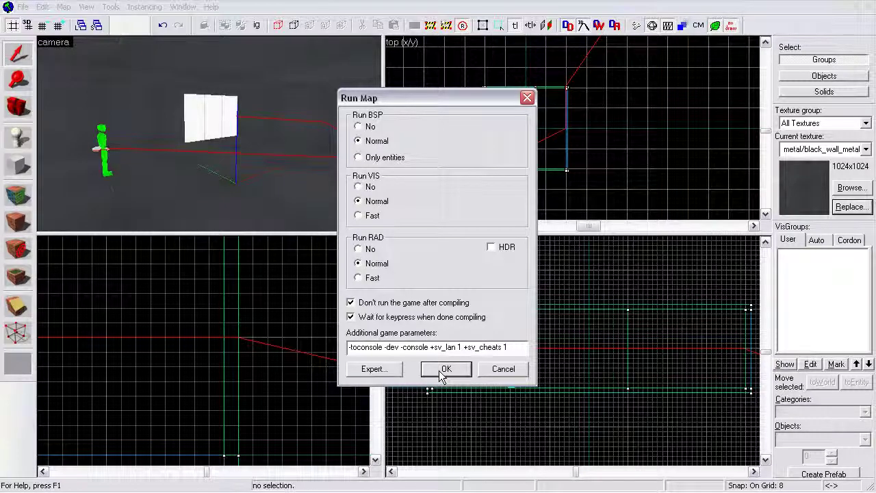
click(444, 369)
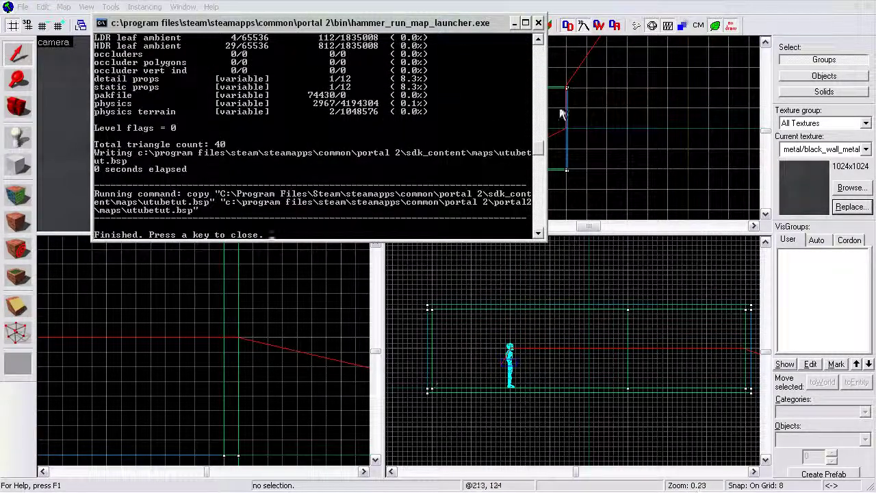
drag(538, 148, 536, 57)
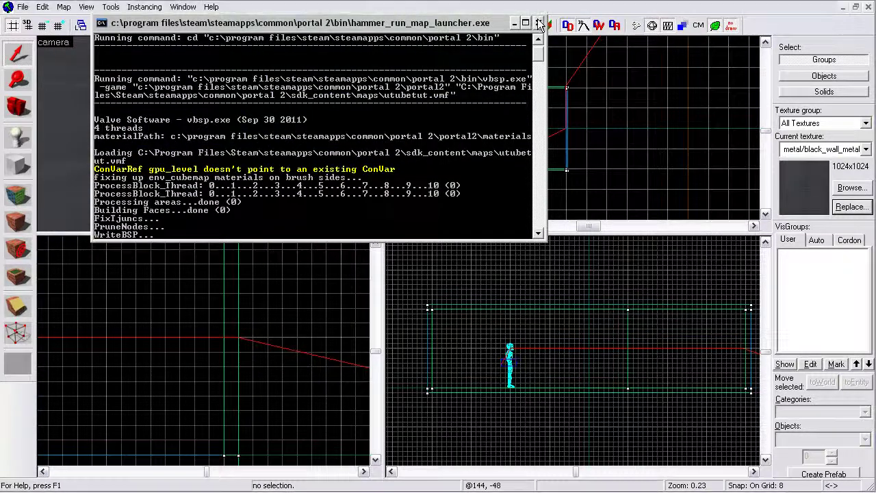
click(538, 23)
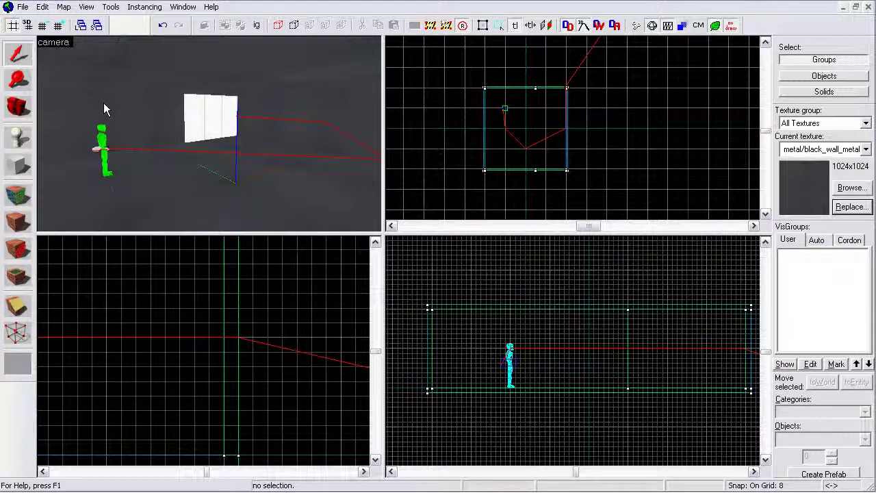
Step: Place a light entity on the ceiling at the centre of the room
key(z)
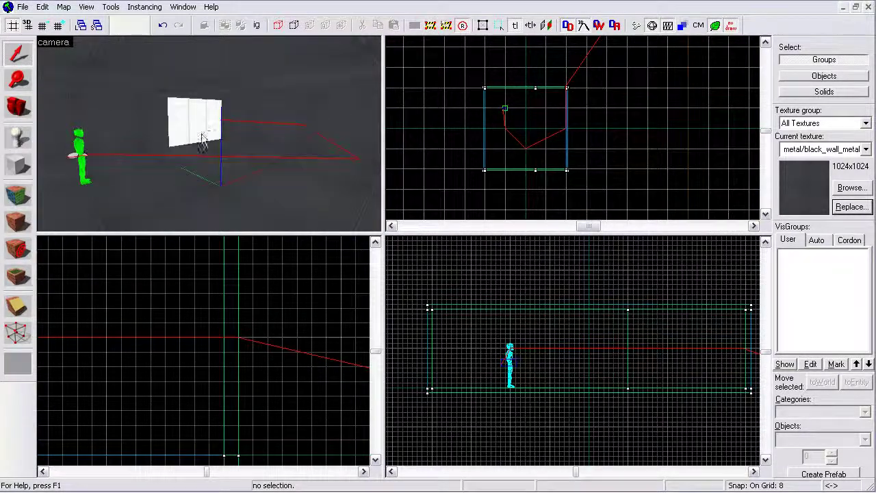
click(18, 137)
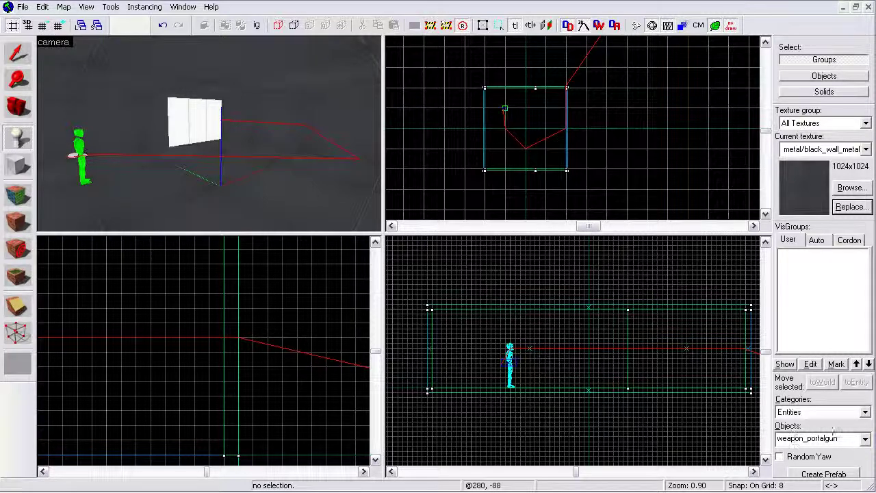
click(787, 442)
text(light)
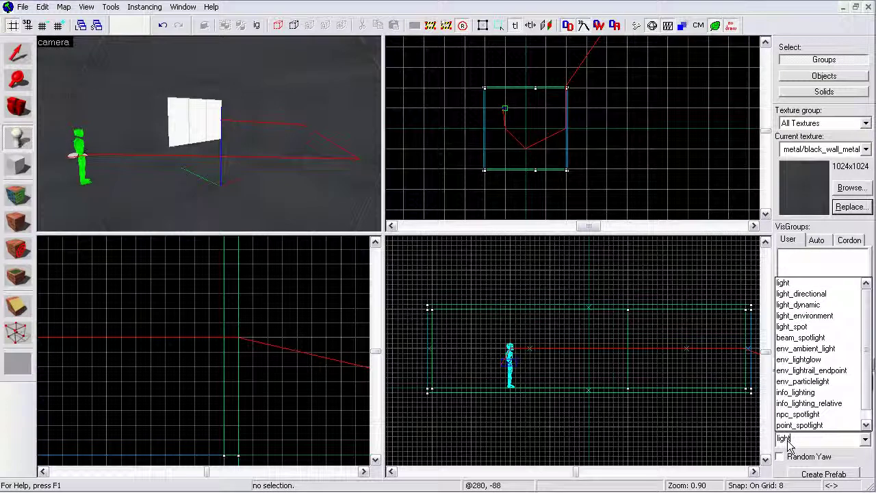
click(784, 283)
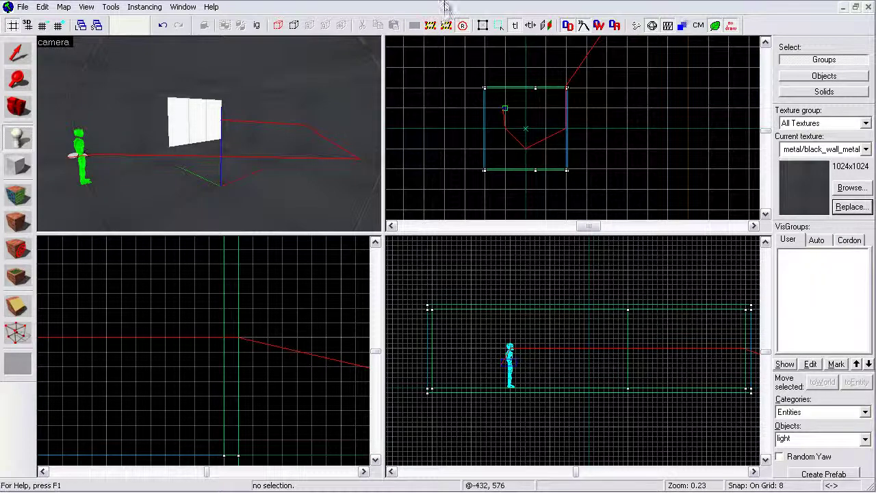
key(z)
key(w)
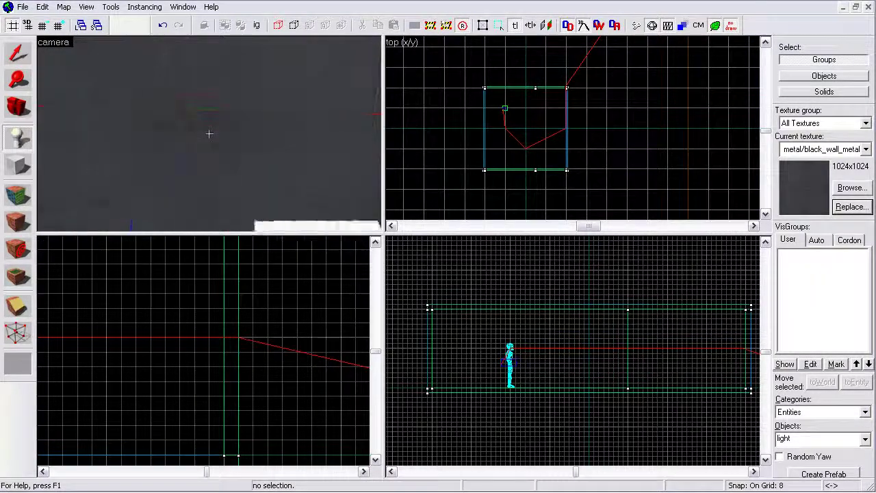
key(w)
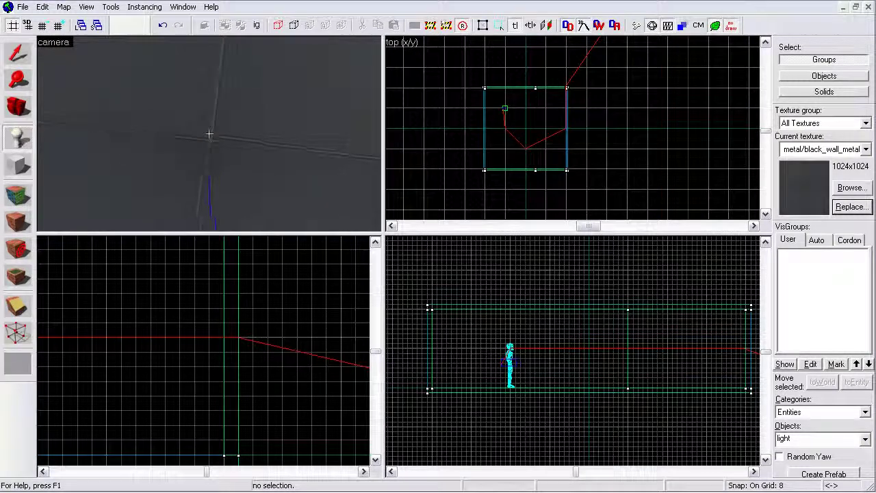
click(209, 134)
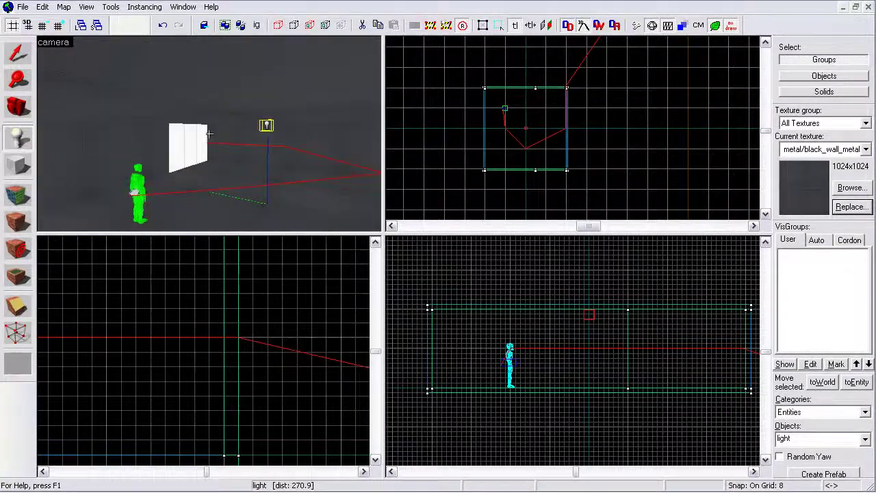
key(d)
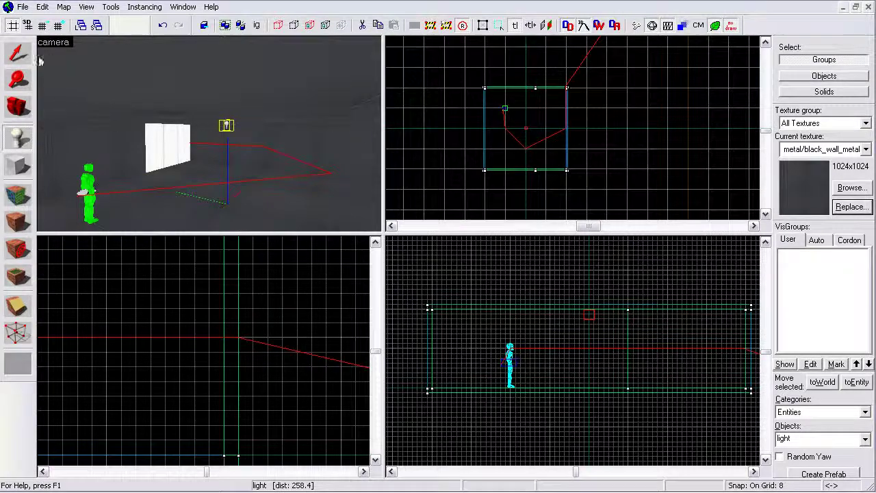
Step: Open the ceiling light's properties and set its Brightness colour to grey, 150 150 150
key(shift+s)
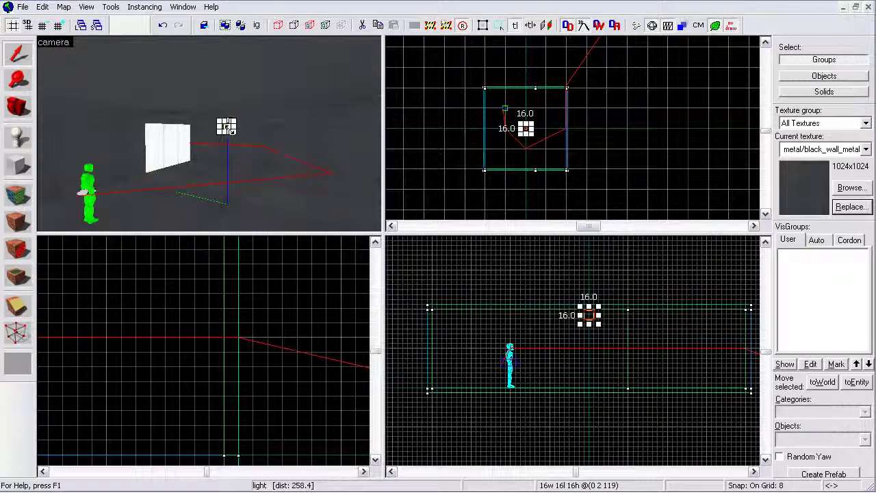
double_click(226, 127)
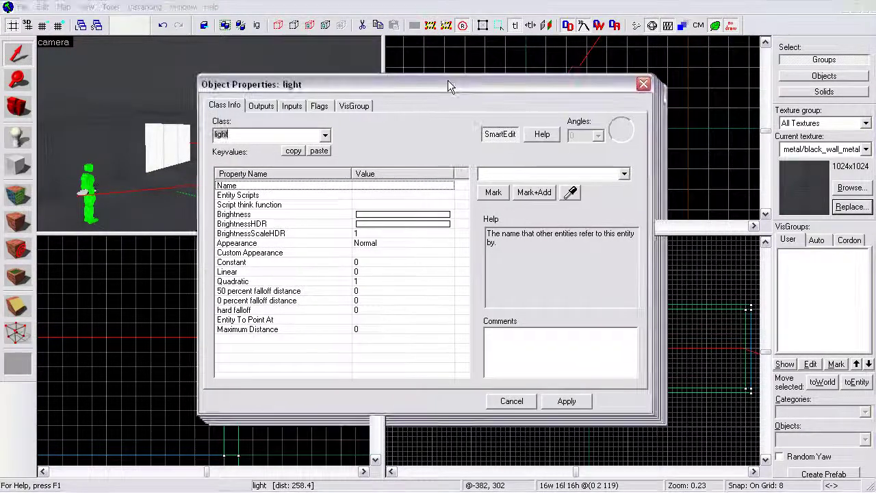
drag(447, 80, 439, 92)
click(347, 227)
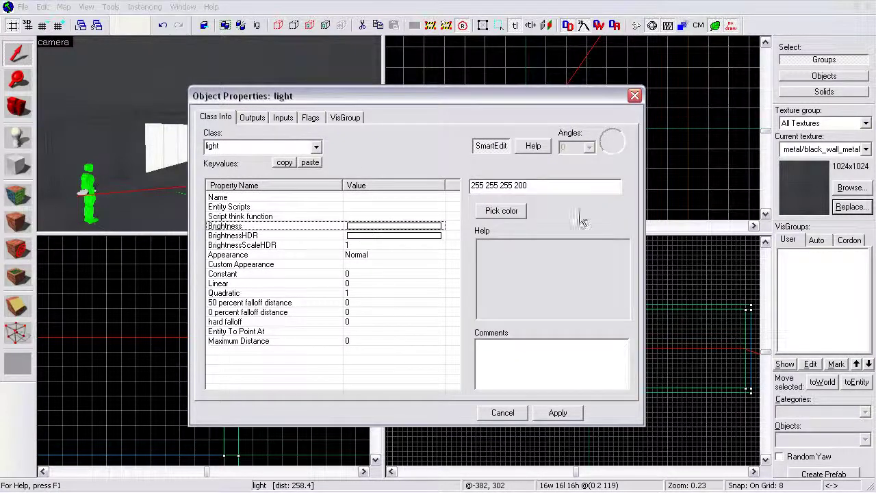
click(519, 212)
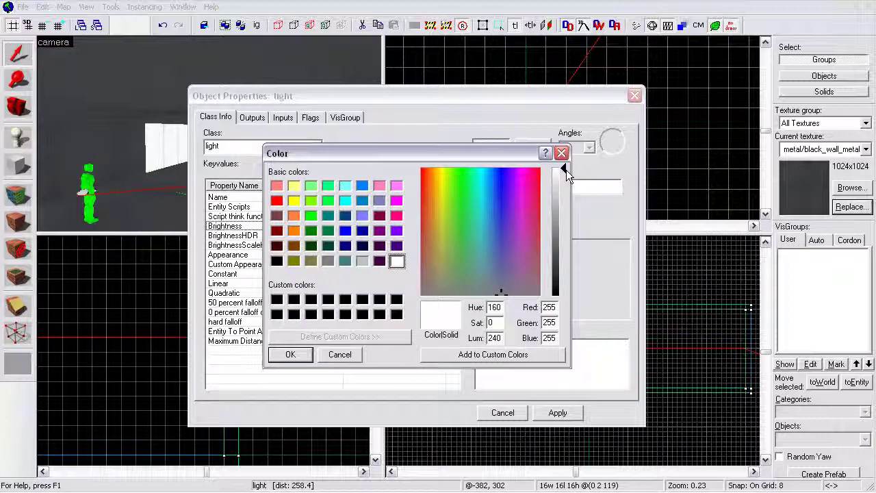
drag(502, 286, 521, 297)
click(422, 294)
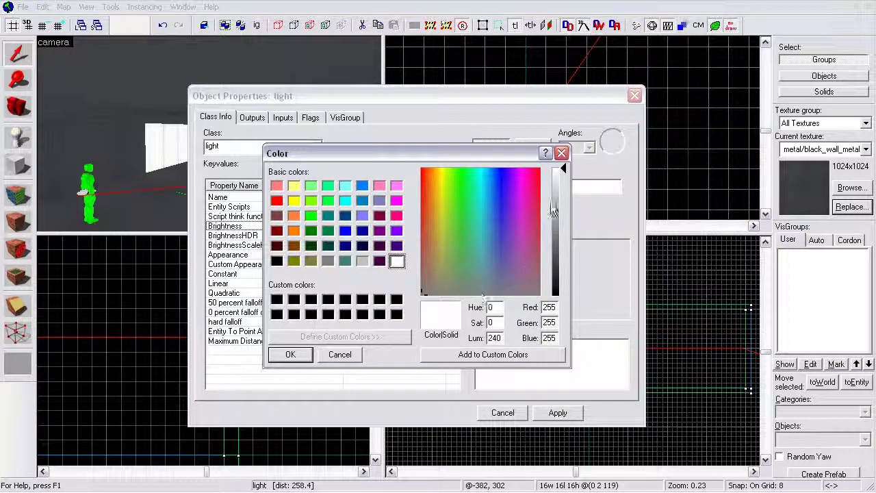
mouse_move(565, 167)
mouse_down()
mouse_move(564, 297)
mouse_move(567, 175)
mouse_up()
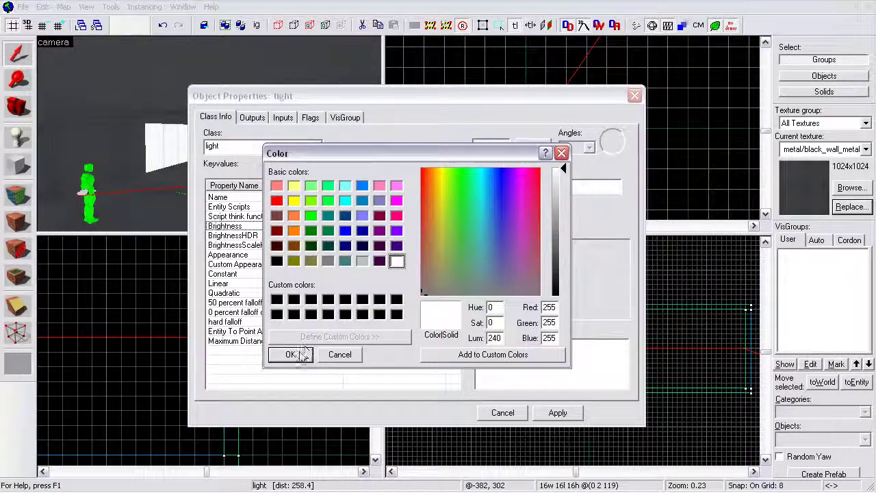
drag(565, 171, 563, 221)
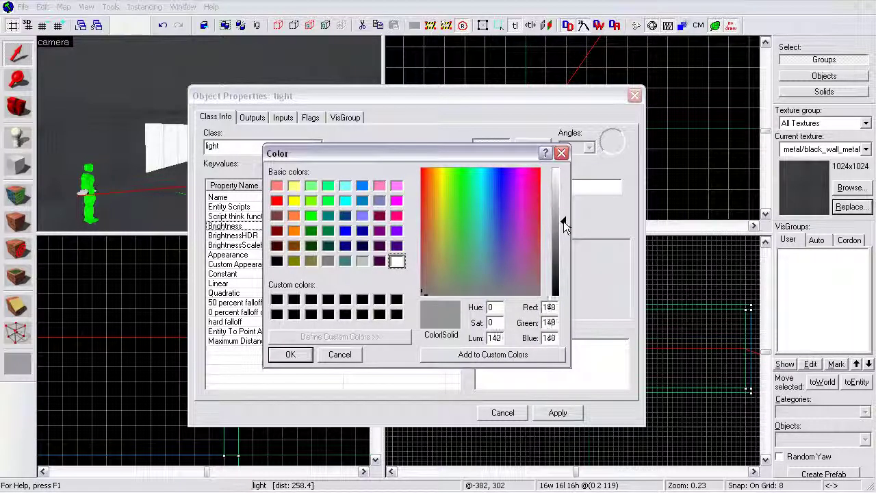
click(304, 354)
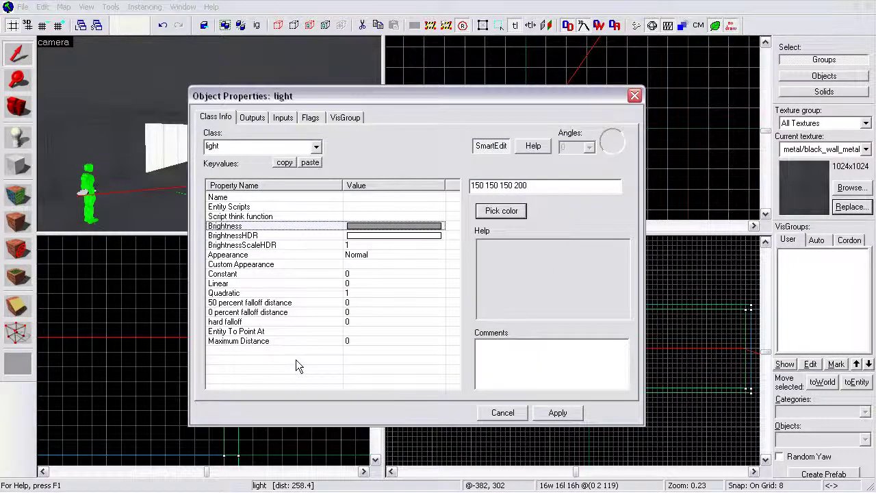
Step: Review the light's Appearance options, apply its properties, close the dialog and deselect the light
drag(423, 100, 397, 103)
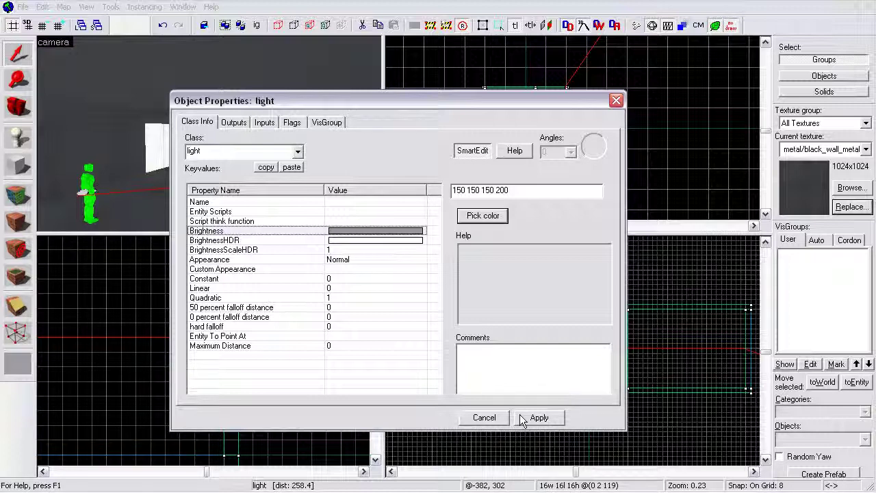
click(351, 251)
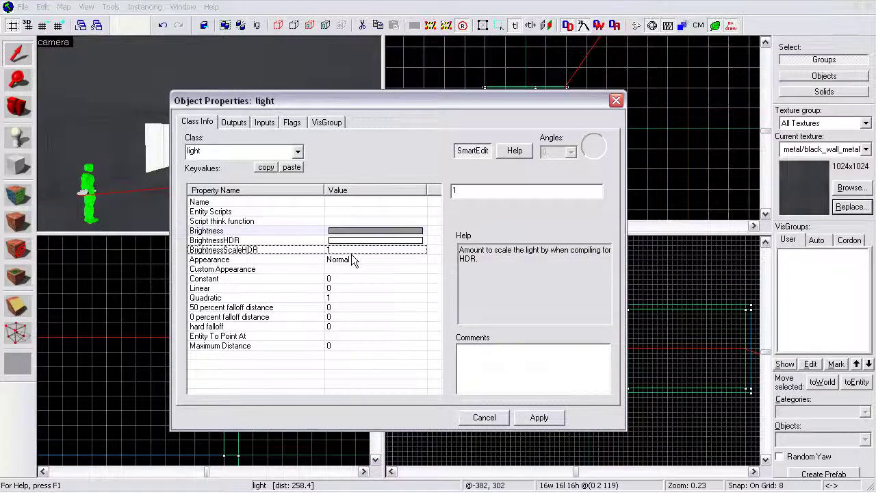
click(351, 259)
click(595, 192)
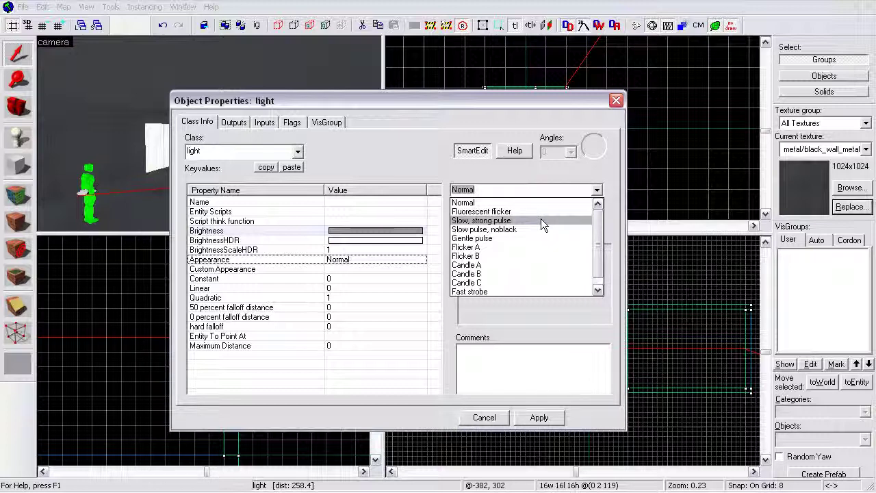
click(516, 167)
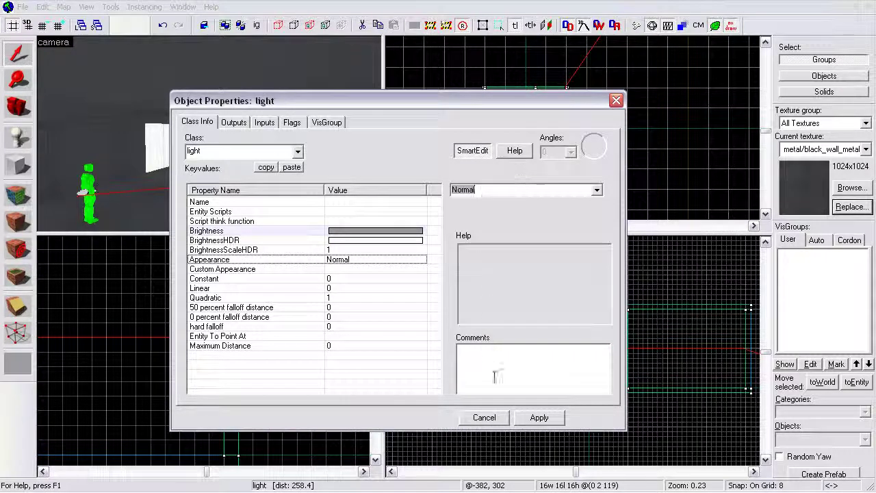
click(524, 415)
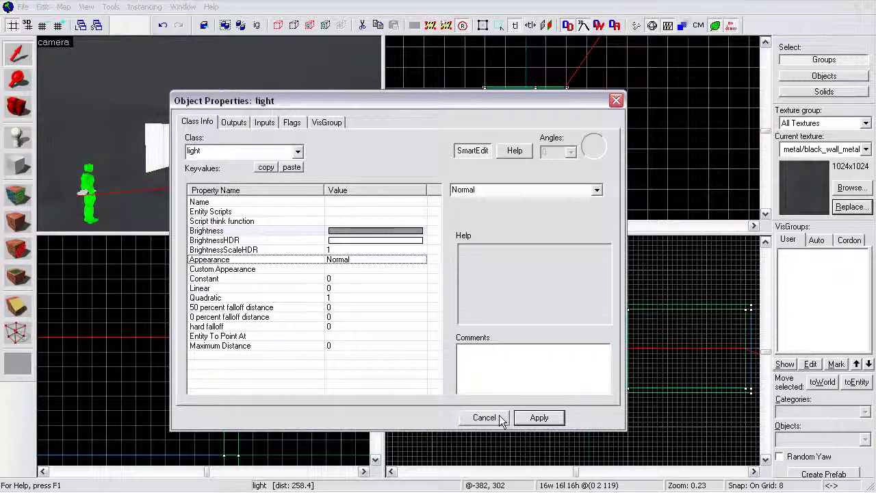
click(498, 418)
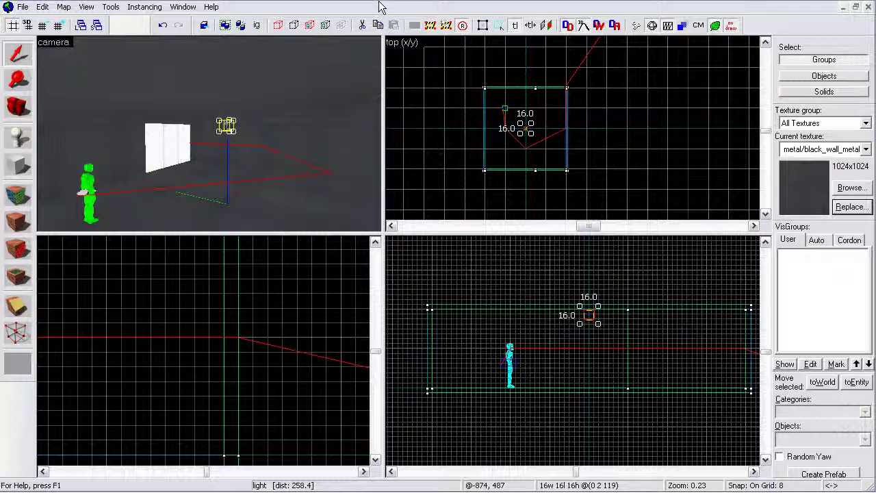
click(453, 153)
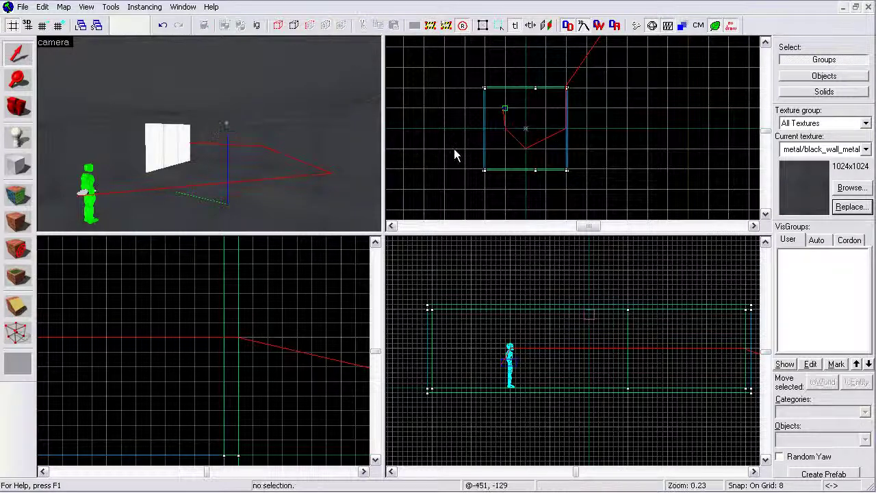
scroll(209, 134, up, 2)
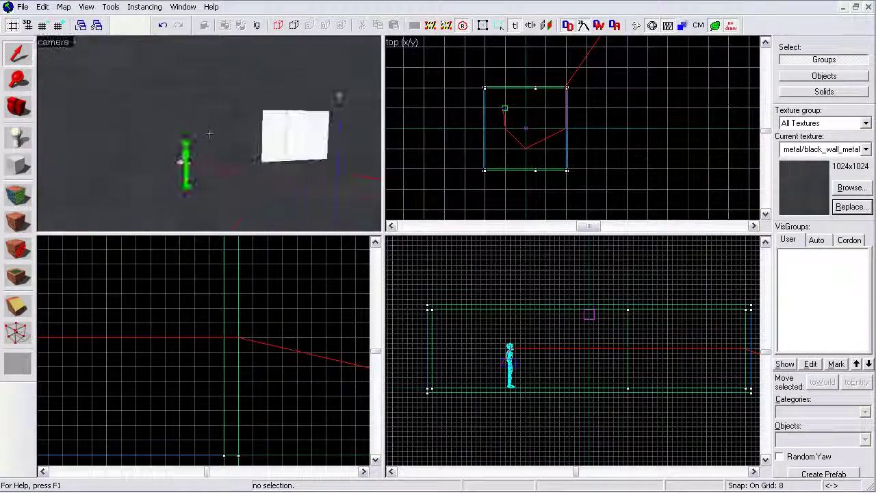
key(z)
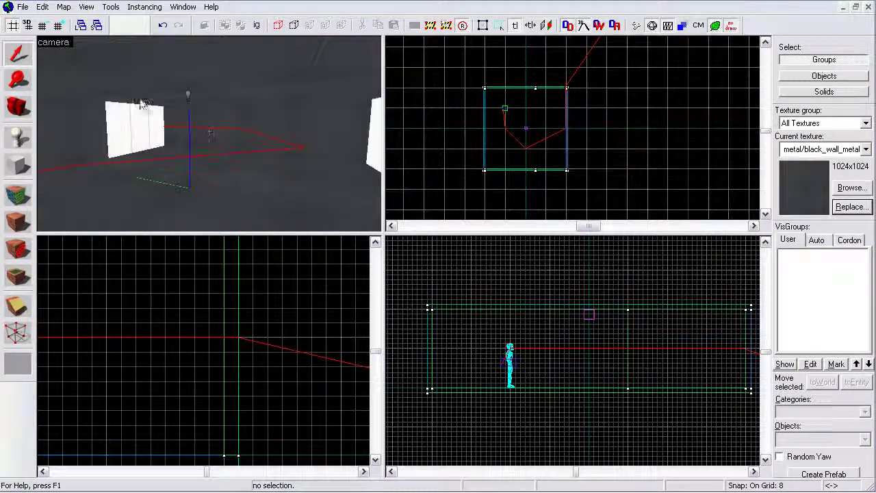